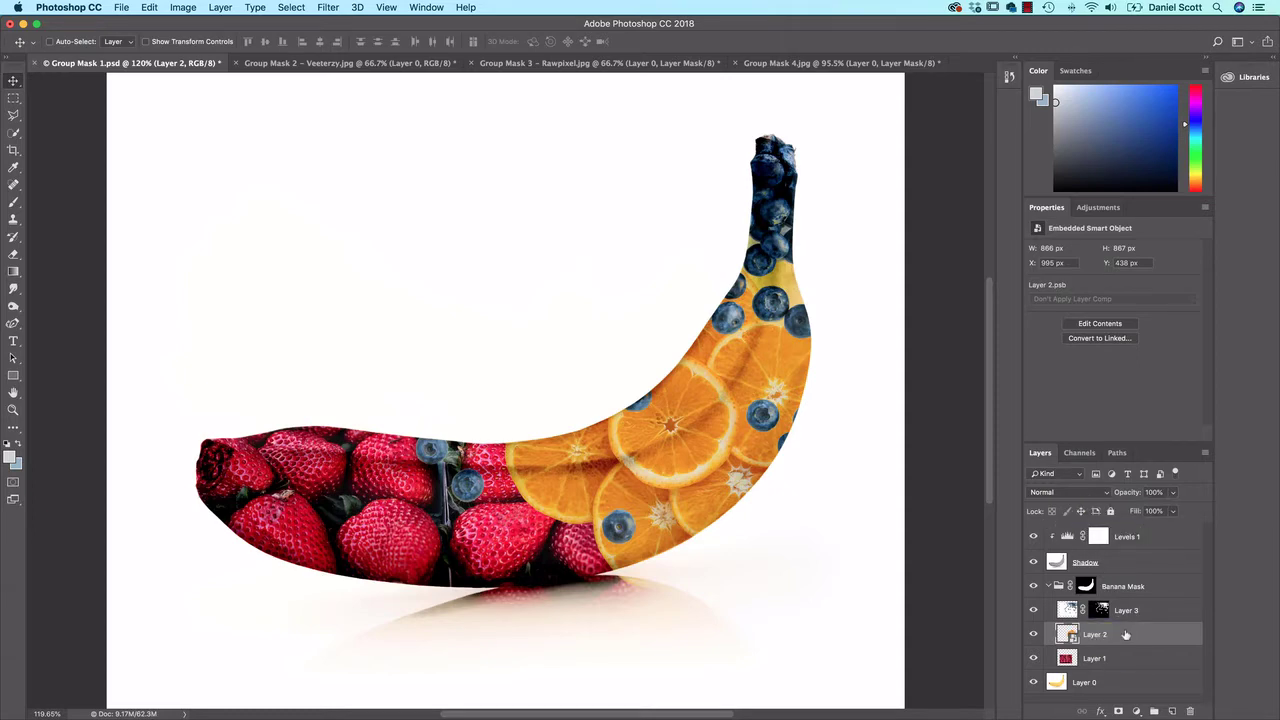
- Compare the finished fruit banana with and without its Shadow layer and select the Banana Mask group
{"action": "left_click", "coordinate": [1033, 562]}
{"action": "left_click", "coordinate": [1033, 562]}
{"action": "left_click", "coordinate": [1033, 563]}
{"action": "left_click", "coordinate": [1033, 563]}
{"action": "left_click", "coordinate": [1131, 588]}
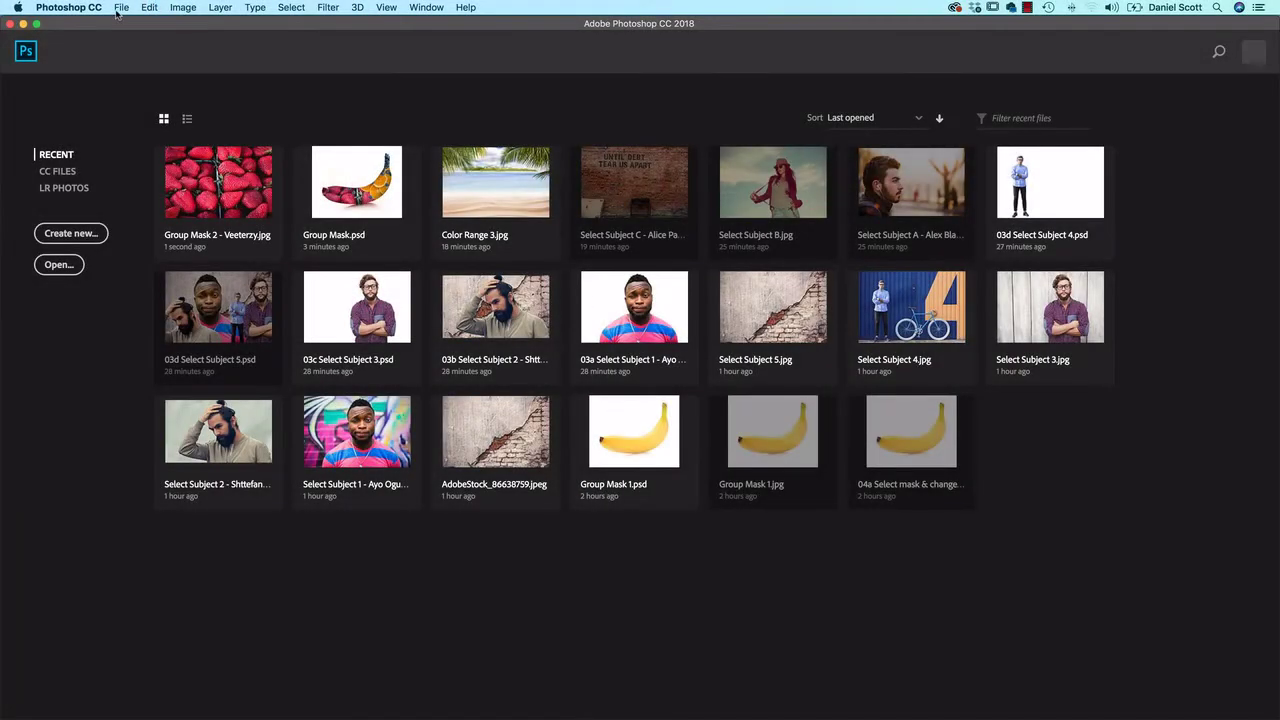
- Open the four exercise files Group Mask 1.psd through Group Mask 4.jpg from the 02 Selections & Masking folder together
{"action": "left_click", "coordinate": [119, 7]}
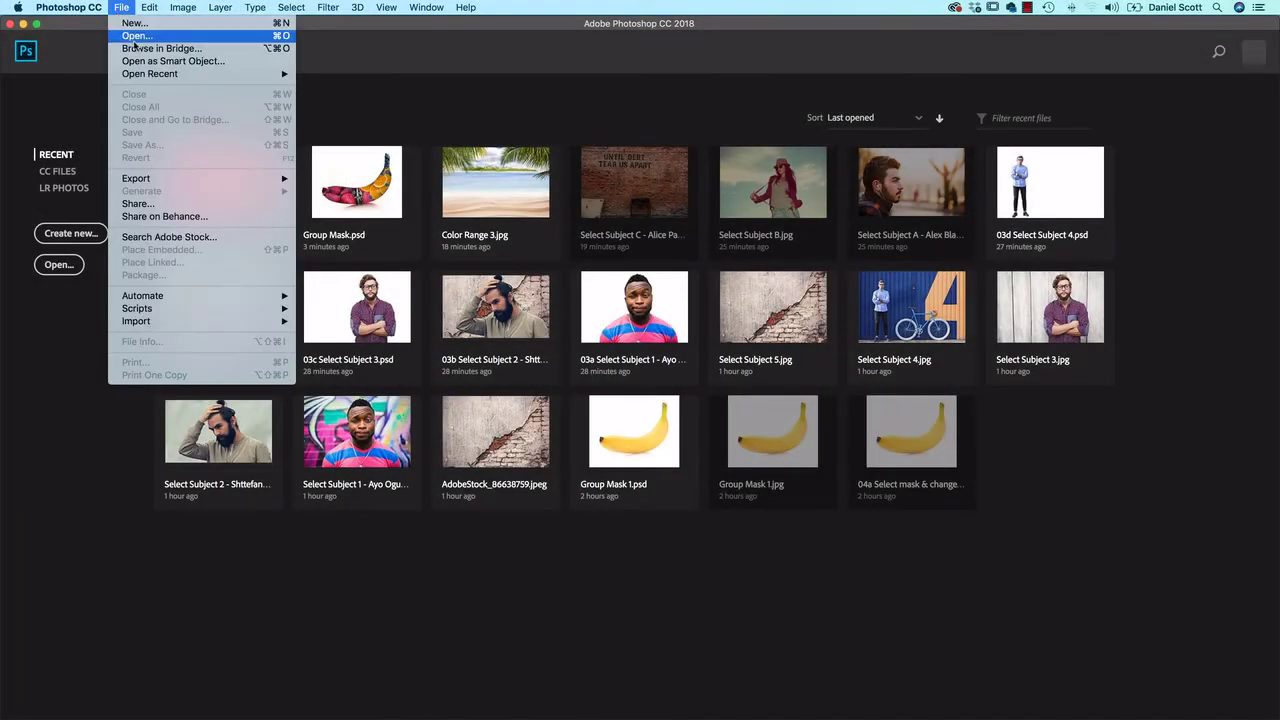
{"action": "left_click", "coordinate": [140, 46]}
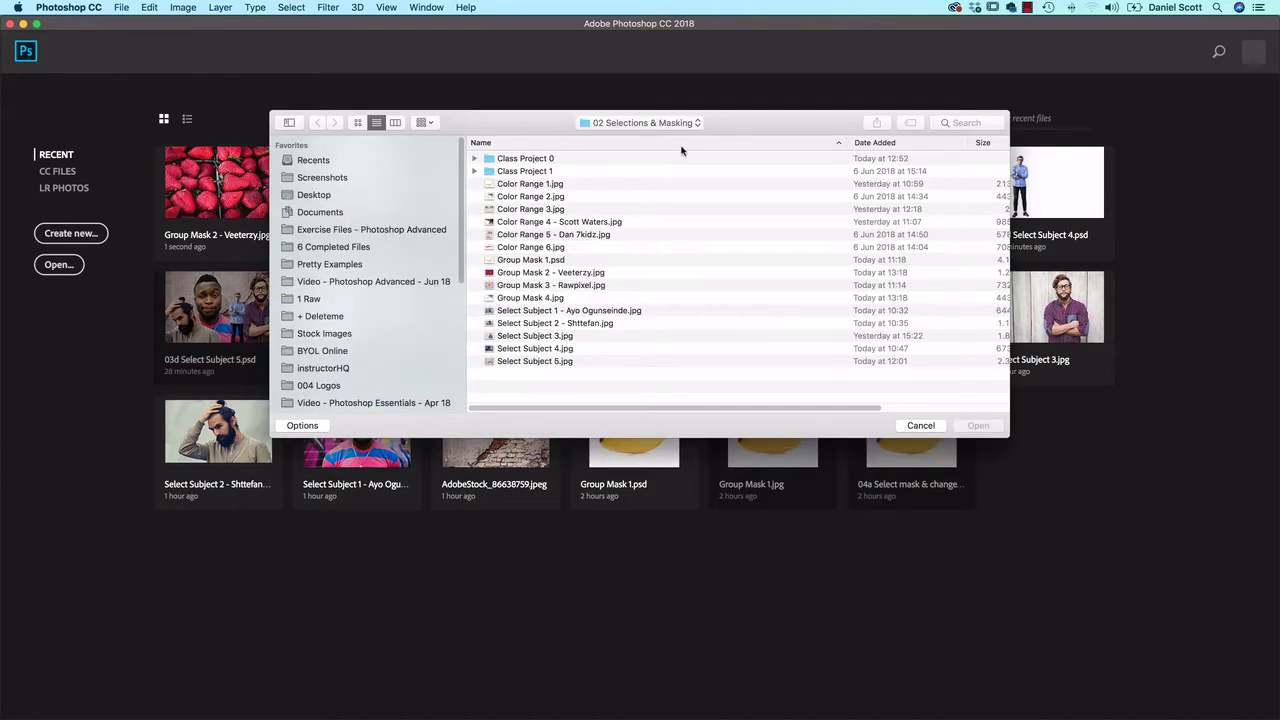
{"action": "left_click", "coordinate": [622, 123]}
{"action": "left_click", "coordinate": [617, 124]}
{"action": "left_click", "coordinate": [529, 262]}
{"action": "left_click", "coordinate": [530, 299], "text": "shift"}
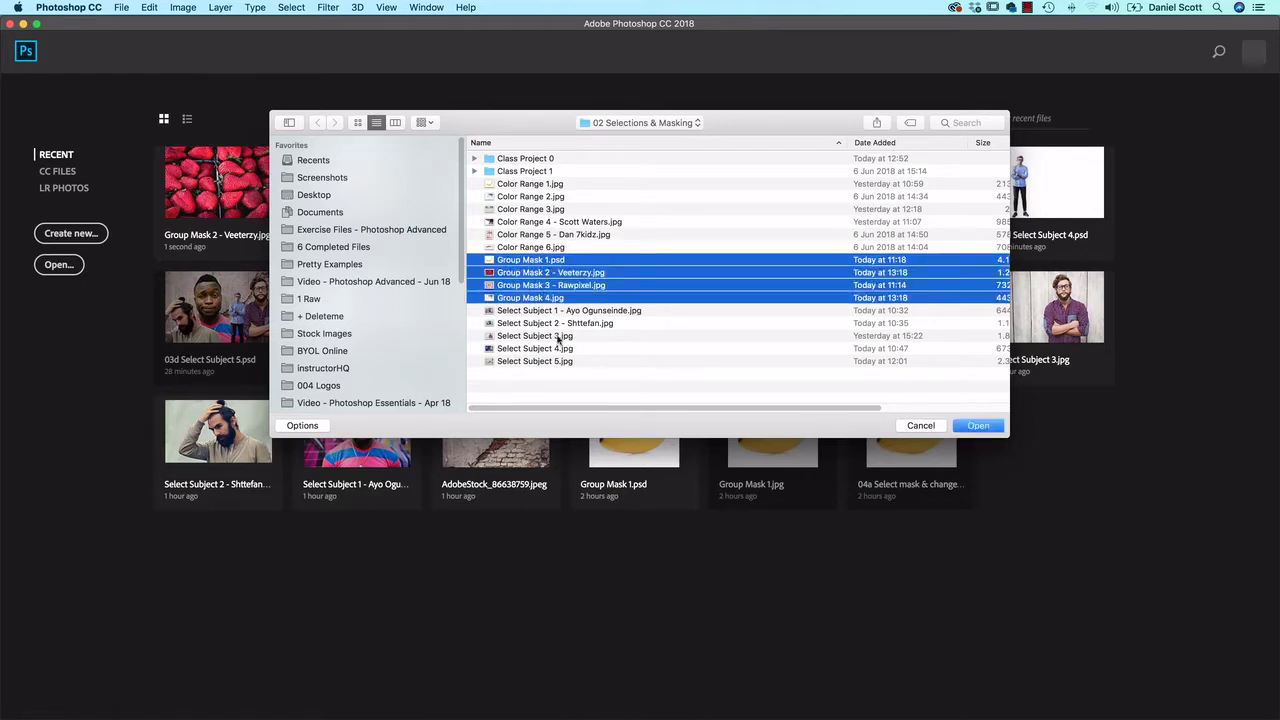
{"action": "left_click", "coordinate": [982, 429]}
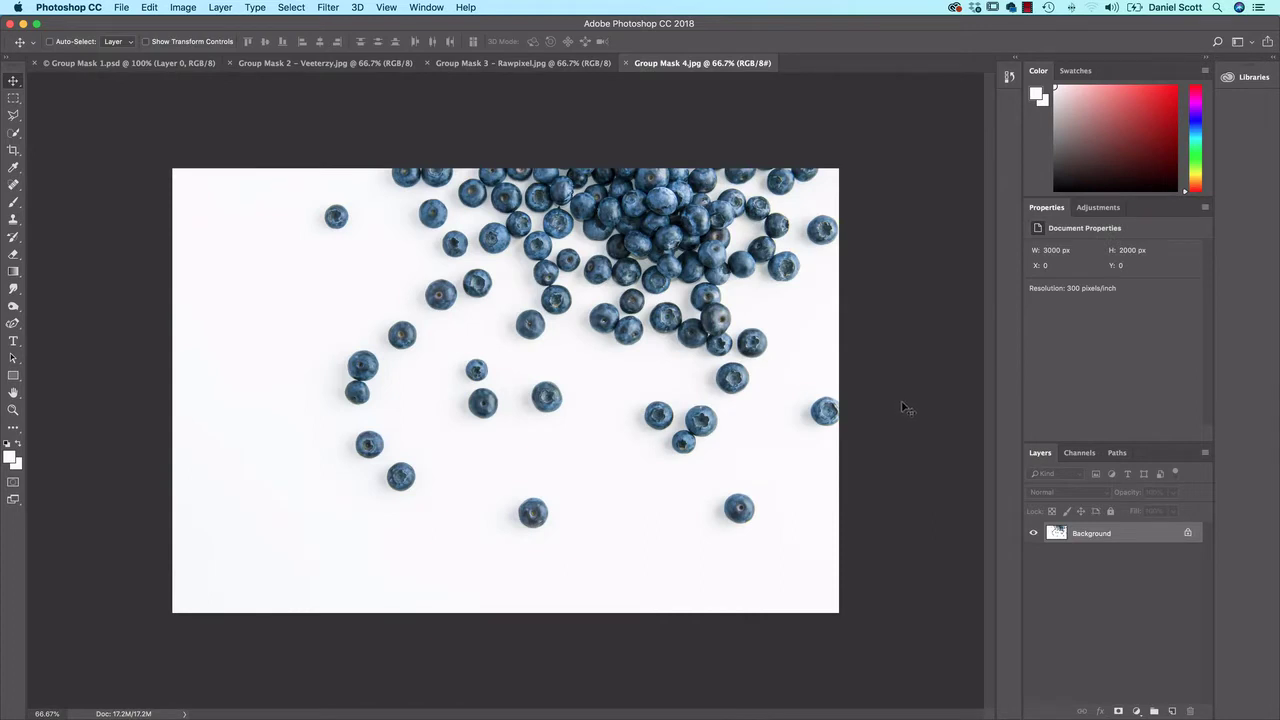
- In Group Mask 1.psd, load Layer 0's mask as a selection and save it as a new channel named Banana
{"action": "left_click", "coordinate": [124, 64]}
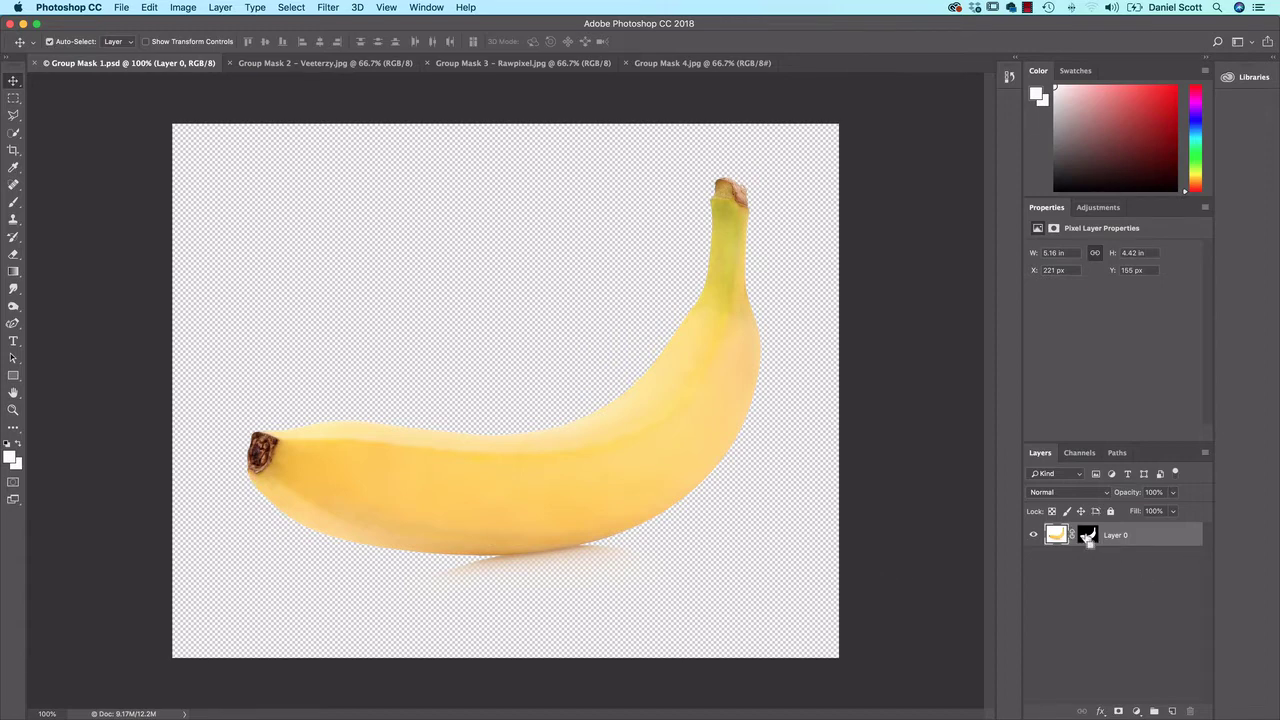
{"action": "left_click", "coordinate": [1088, 537], "text": "super"}
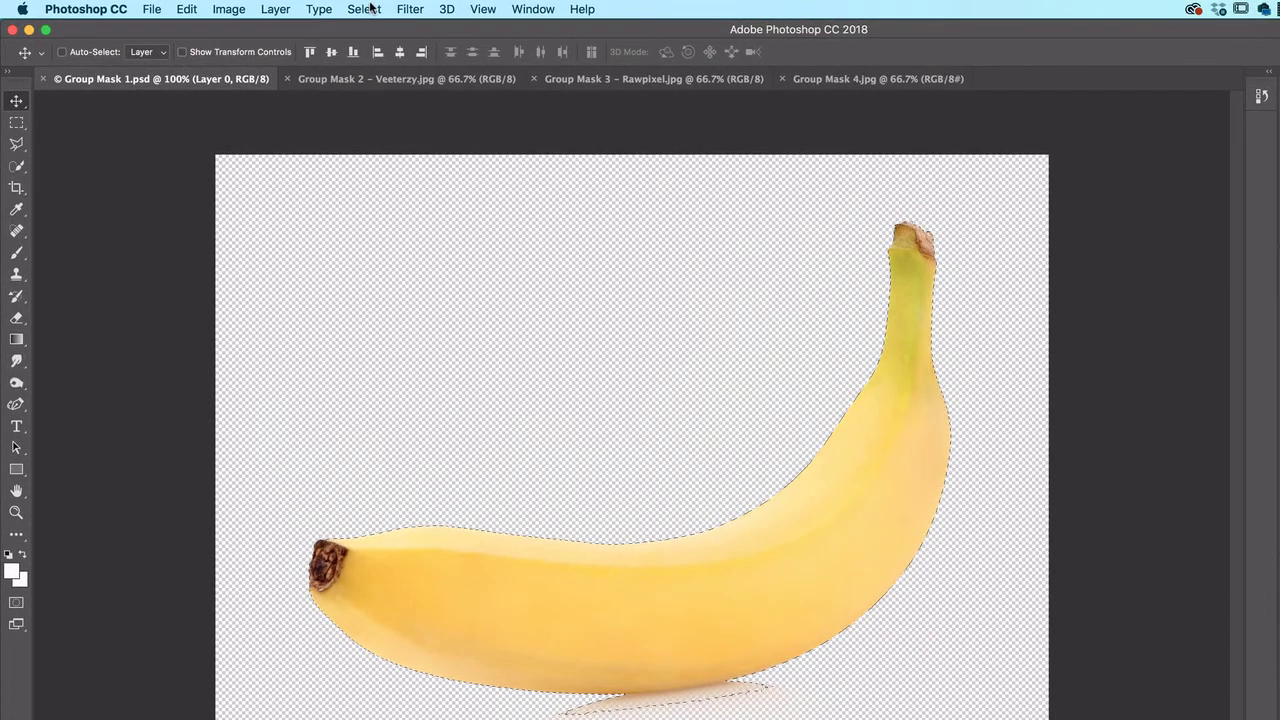
{"action": "left_click", "coordinate": [363, 9]}
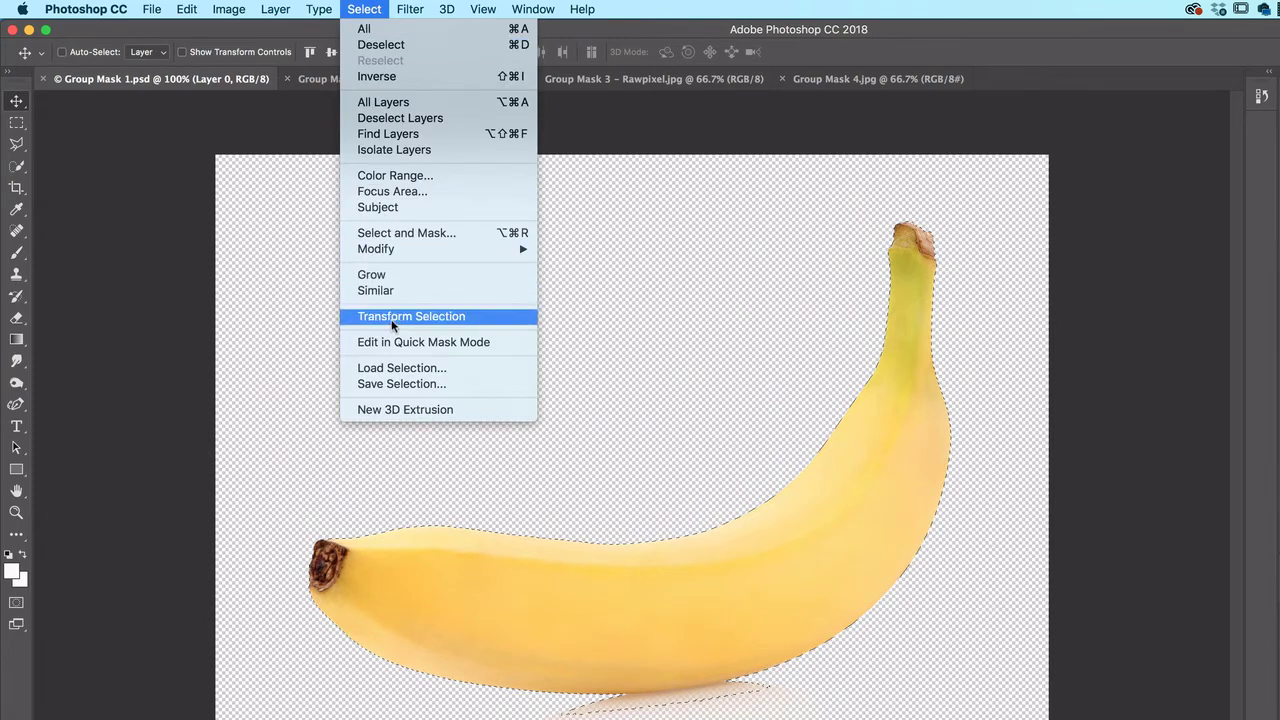
{"action": "left_click", "coordinate": [400, 386]}
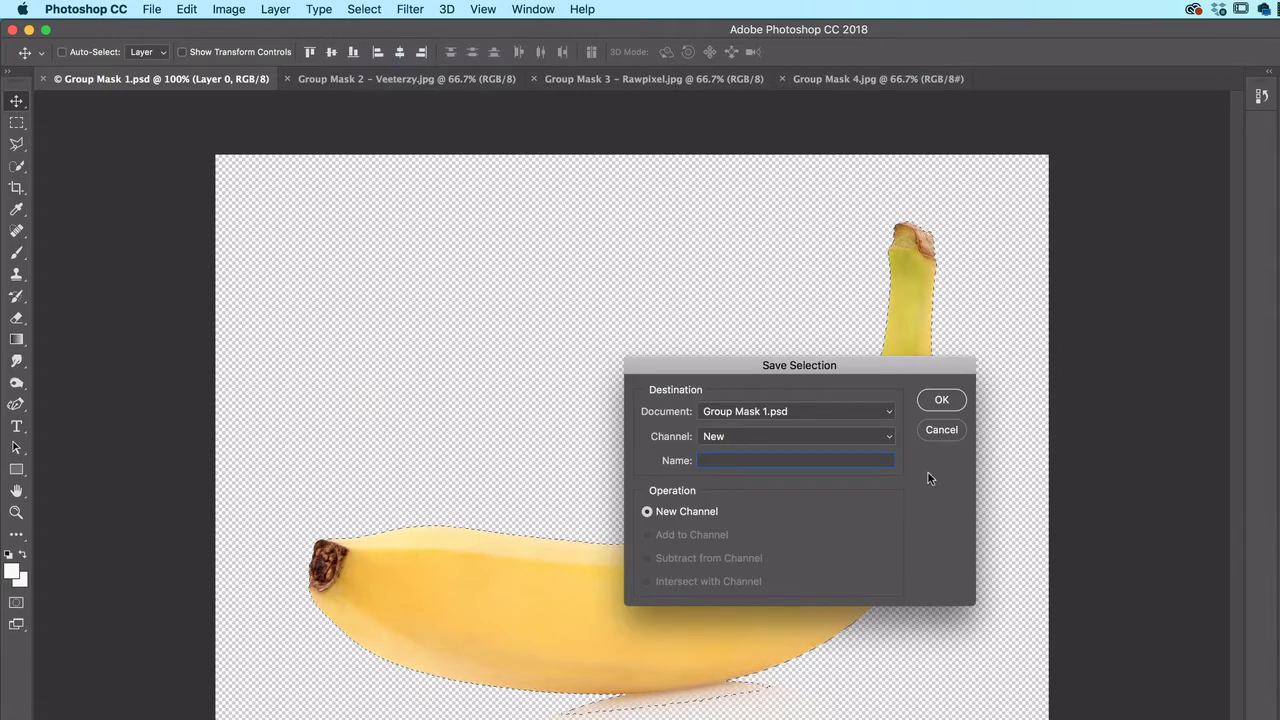
{"action": "type", "text": "Banana"}
{"action": "left_click", "coordinate": [943, 401]}
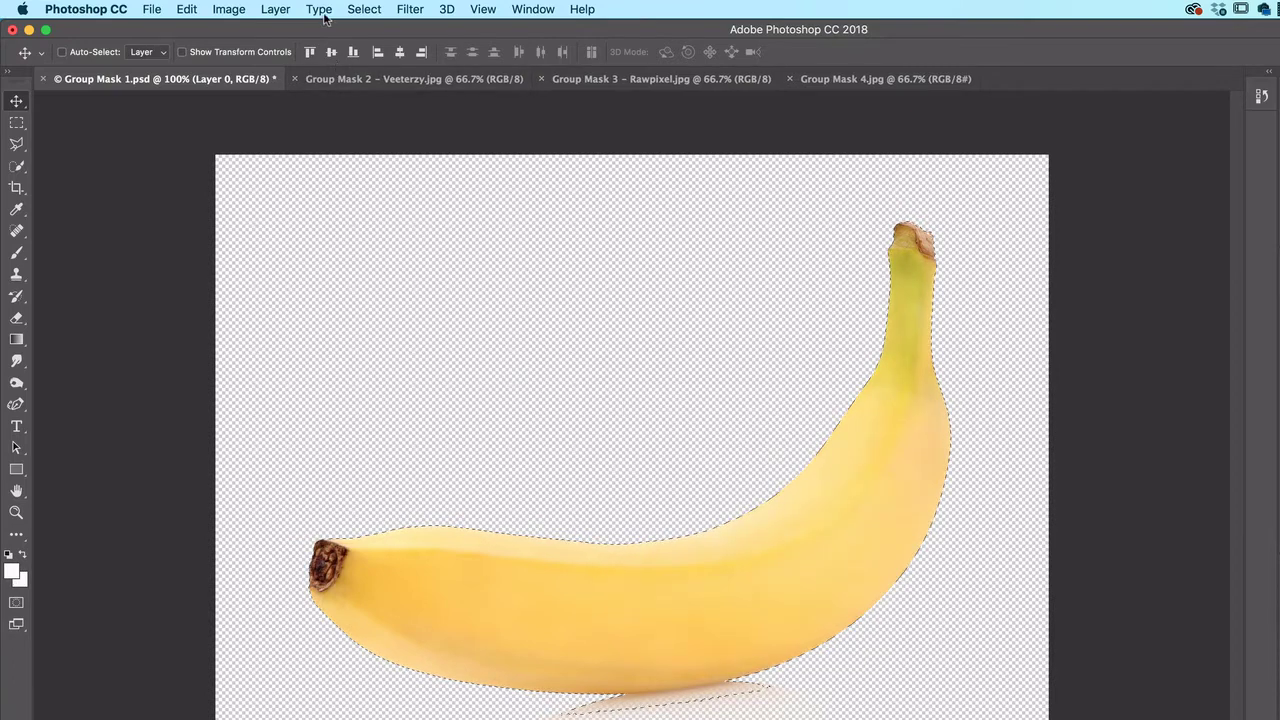
- Deselect the banana outline and delete the layer mask from Layer 0
{"action": "left_click", "coordinate": [364, 9]}
{"action": "left_click", "coordinate": [365, 40]}
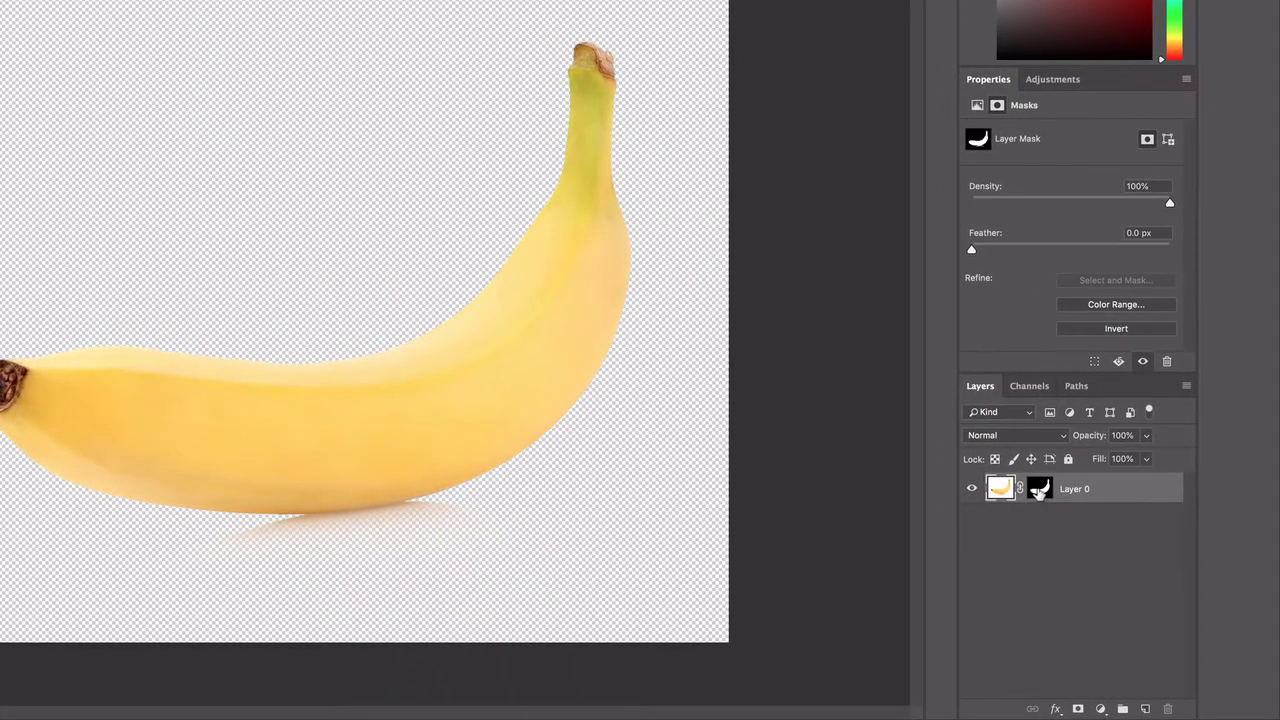
{"action": "right_click", "coordinate": [1069, 510]}
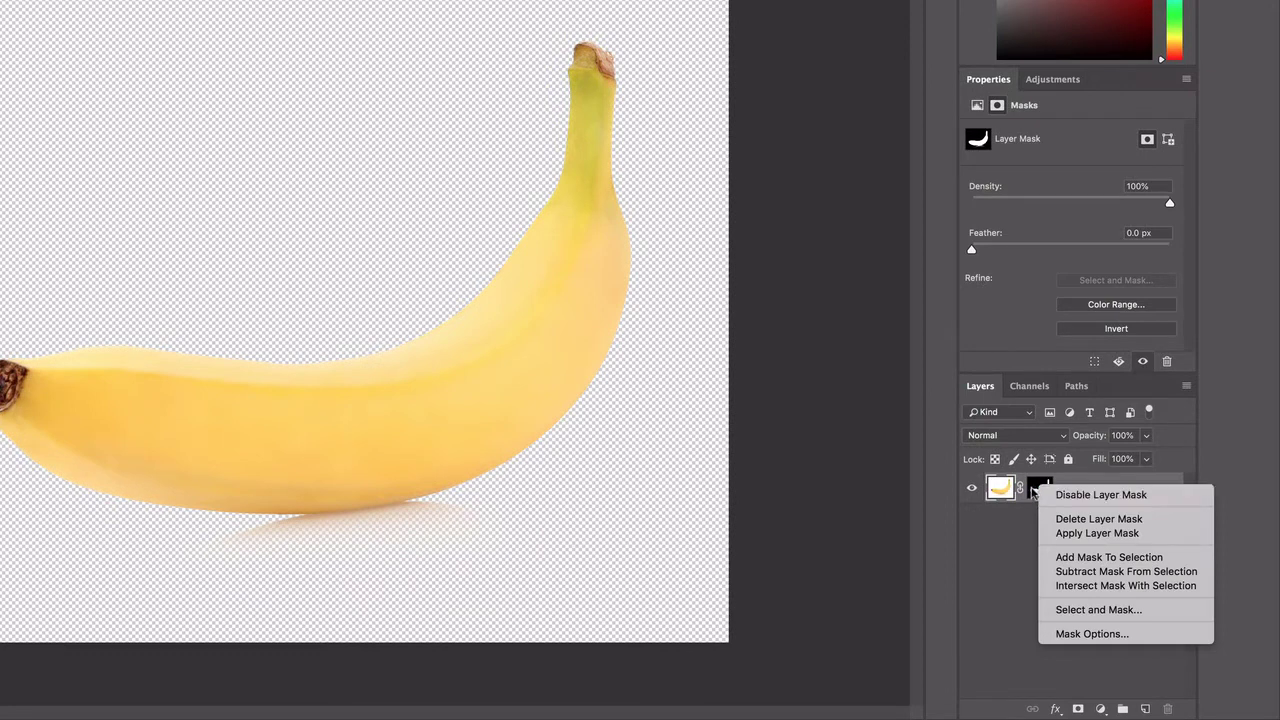
{"action": "left_click", "coordinate": [1034, 491]}
{"action": "right_click", "coordinate": [1029, 489]}
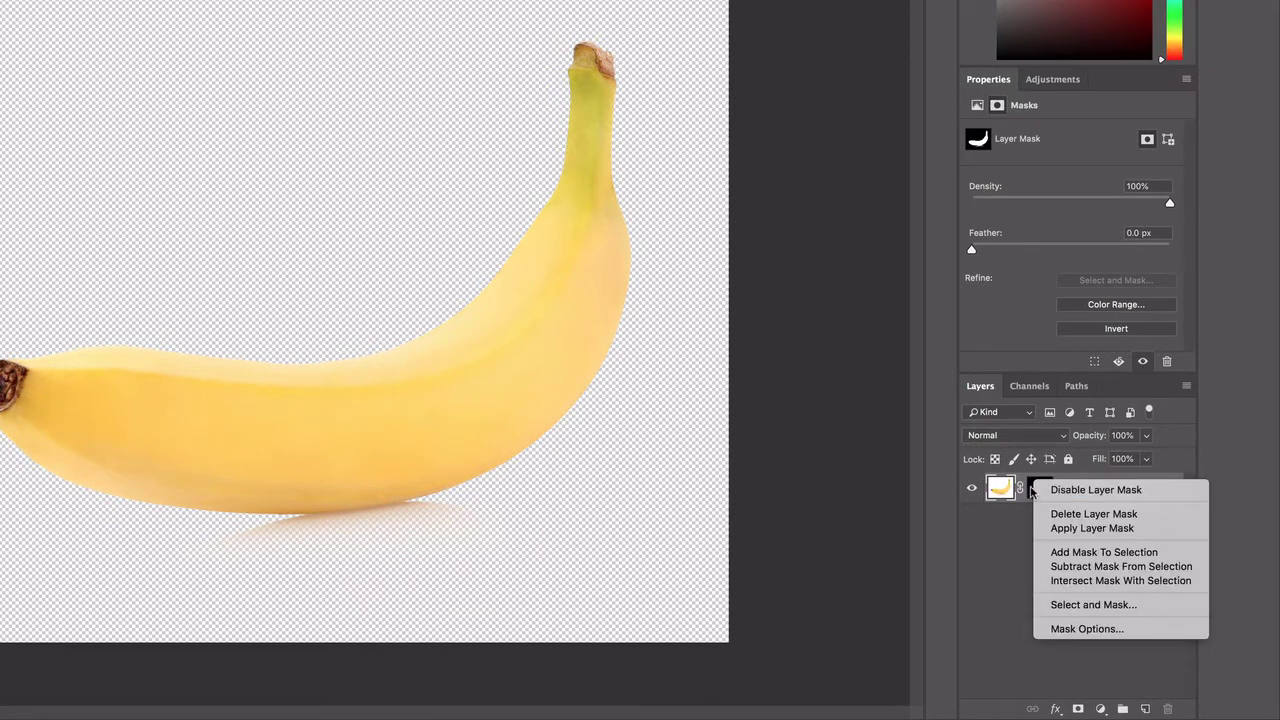
{"action": "left_click", "coordinate": [1063, 514]}
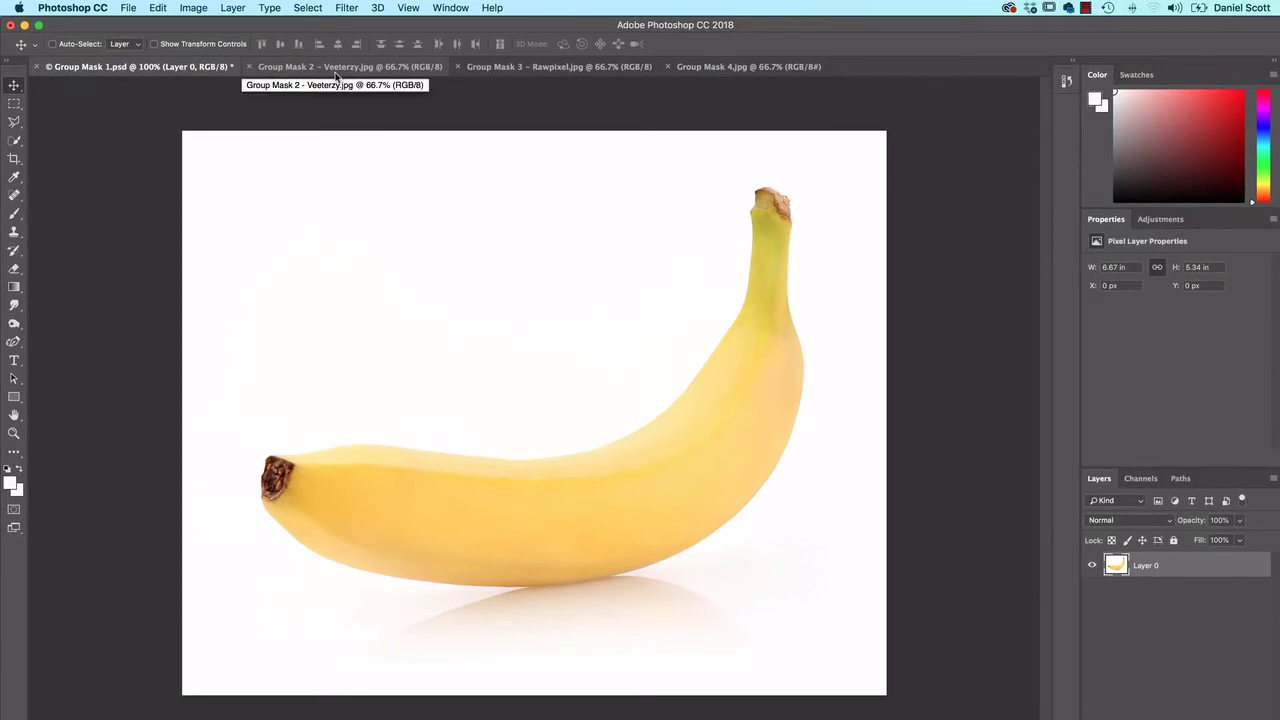
- Convert the strawberry photo's locked background to a regular layer and copy it into Group Mask 1.psd
{"action": "left_click", "coordinate": [336, 70]}
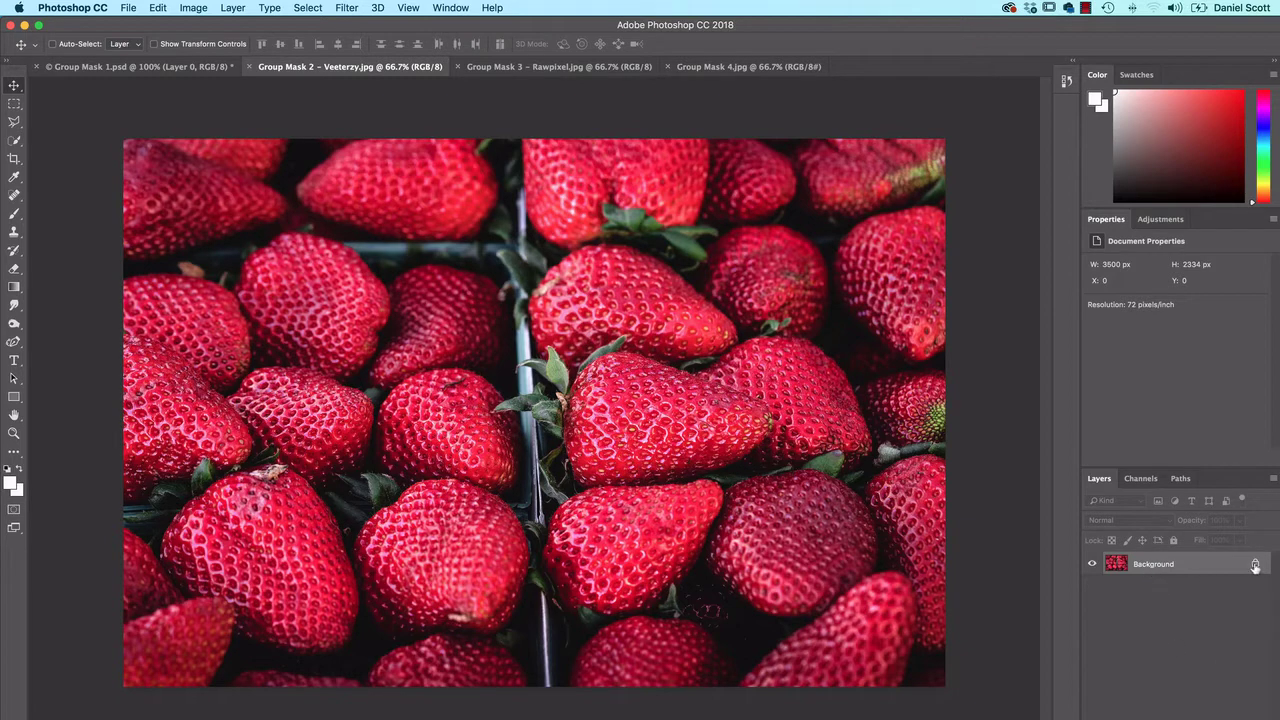
{"action": "double_click", "coordinate": [1166, 566]}
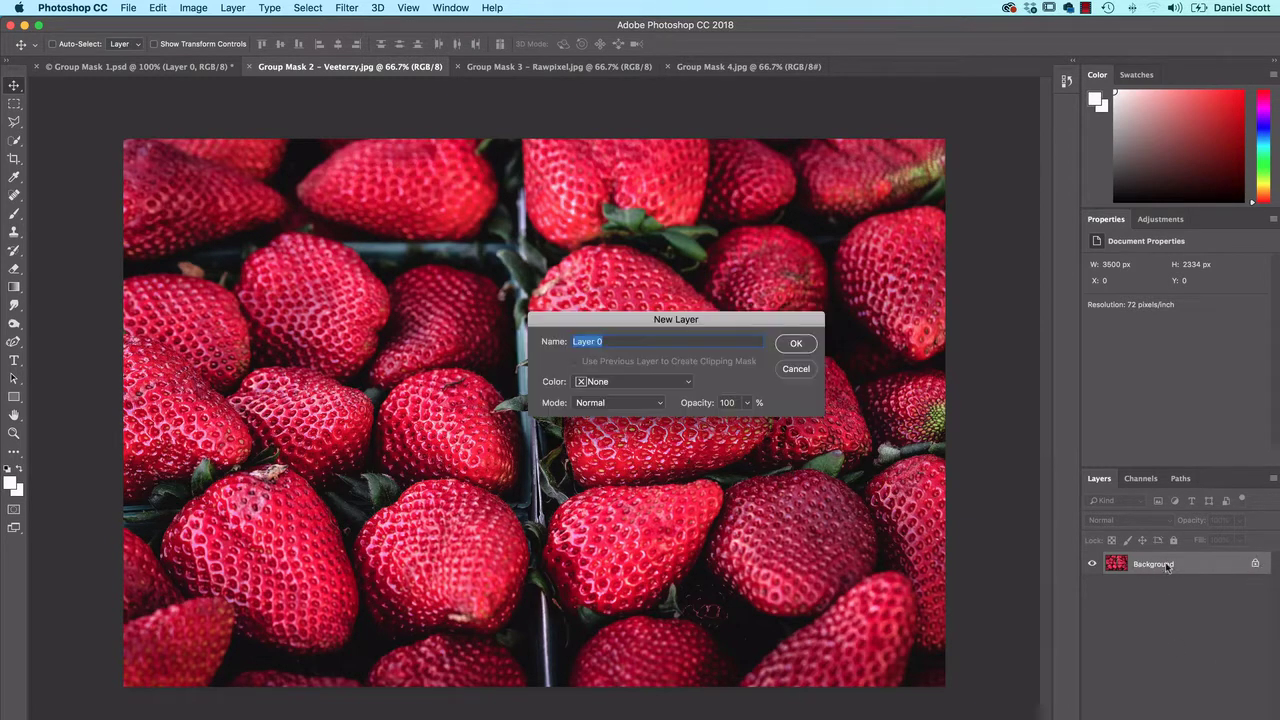
{"action": "left_click", "coordinate": [796, 344]}
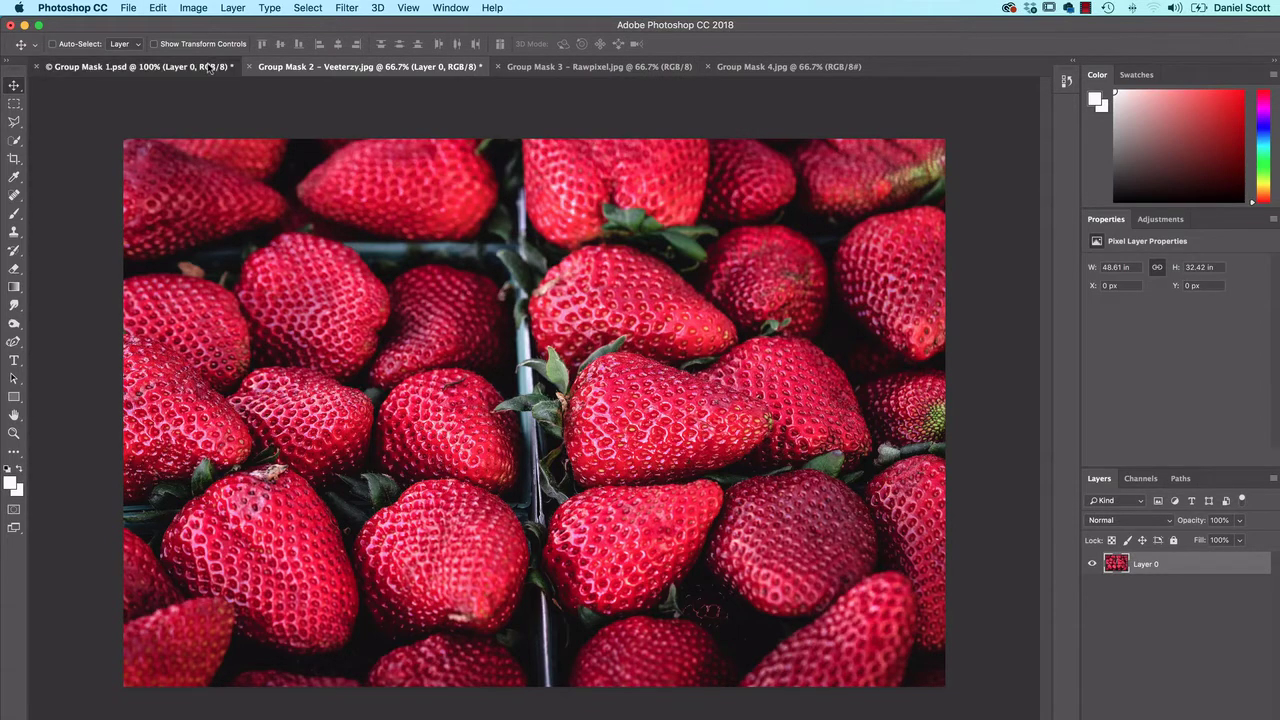
{"action": "left_click_drag", "start_coordinate": [208, 67], "coordinate": [365, 302]}
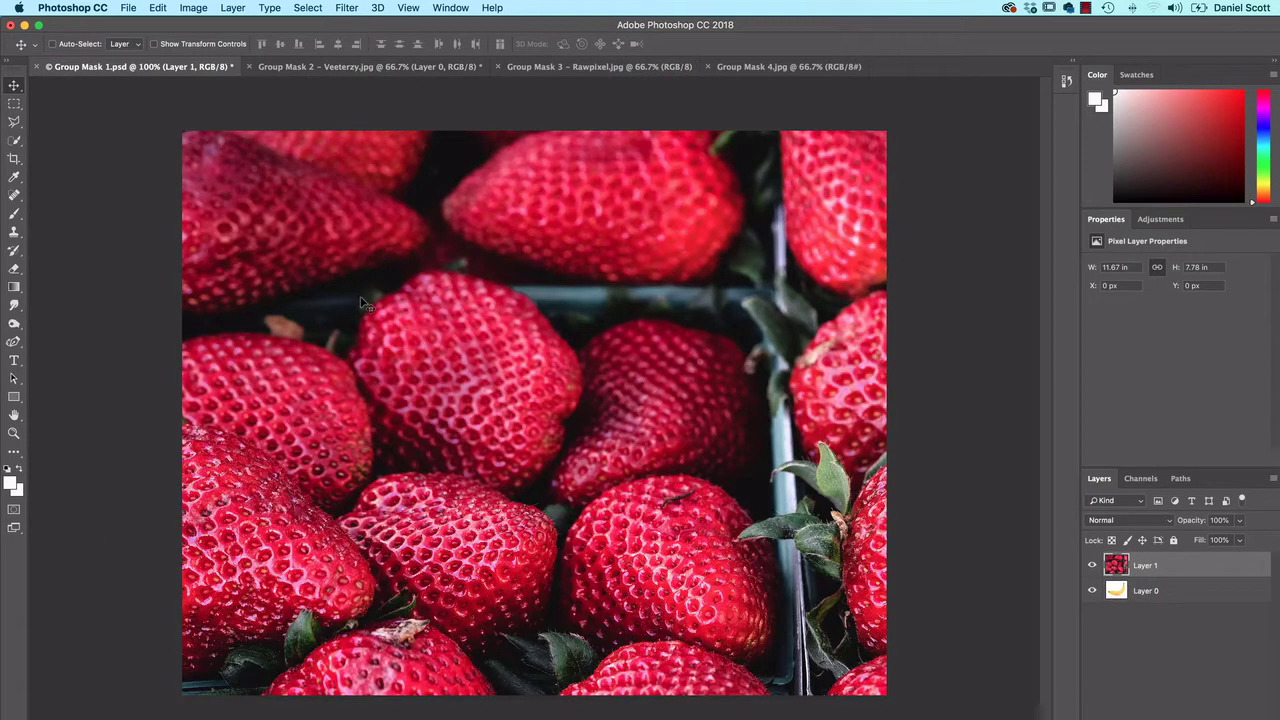
- Scale the strawberry layer to about 36% and position it over the lower-left part of the banana
{"action": "key", "text": "super+t"}
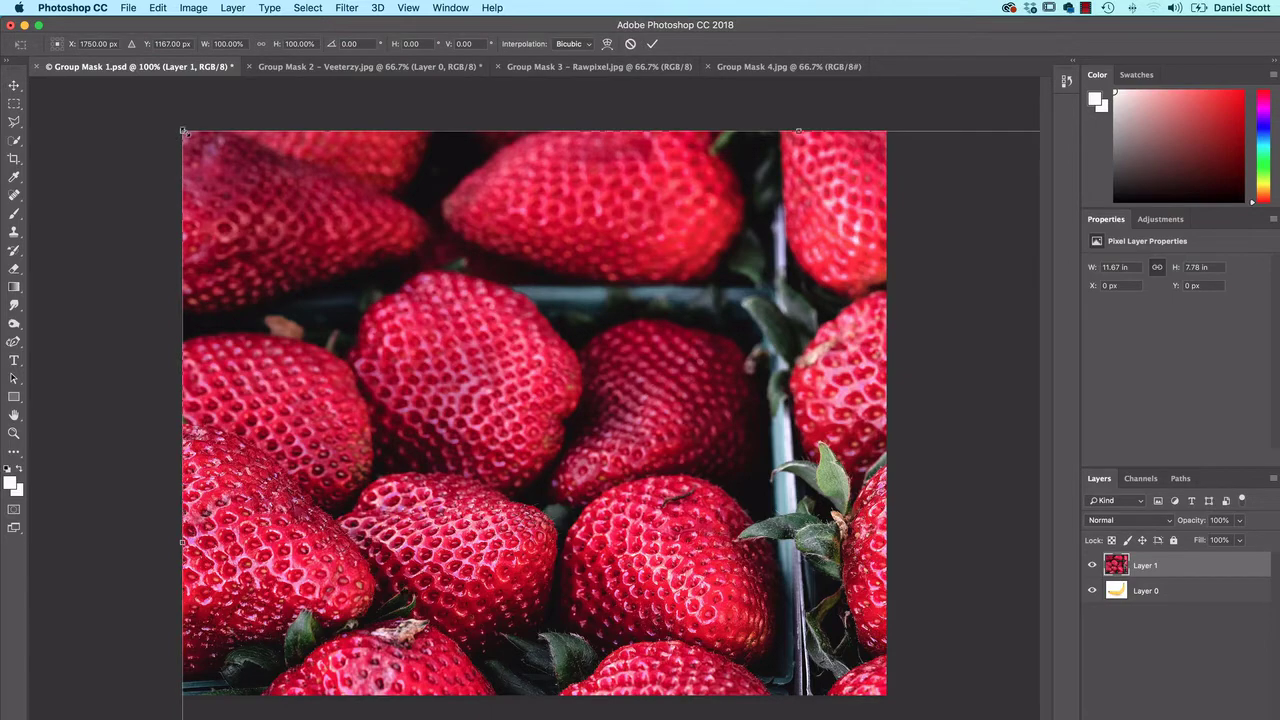
{"action": "left_click_drag", "start_coordinate": [182, 131], "coordinate": [628, 429]}
{"action": "left_click_drag", "start_coordinate": [768, 576], "coordinate": [398, 544]}
{"action": "left_click_drag", "start_coordinate": [599, 396], "coordinate": [700, 327]}
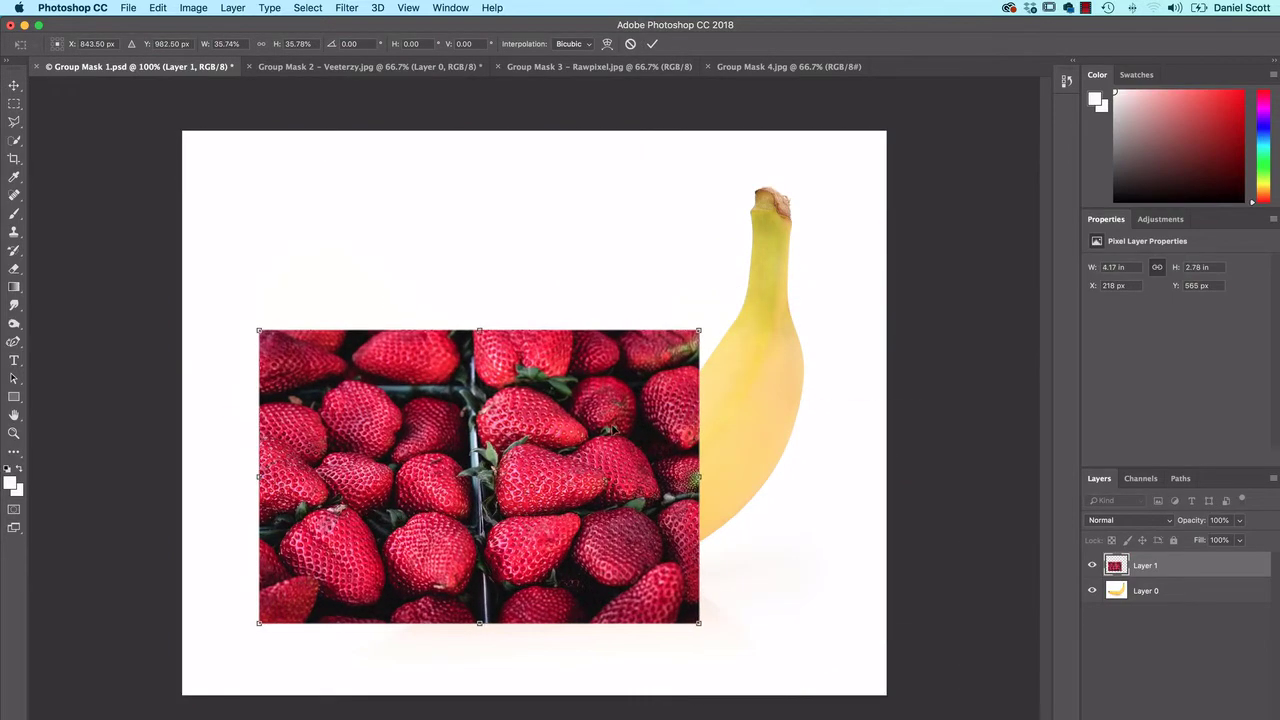
{"action": "left_click_drag", "start_coordinate": [621, 422], "coordinate": [585, 436]}
{"action": "key", "text": "Return"}
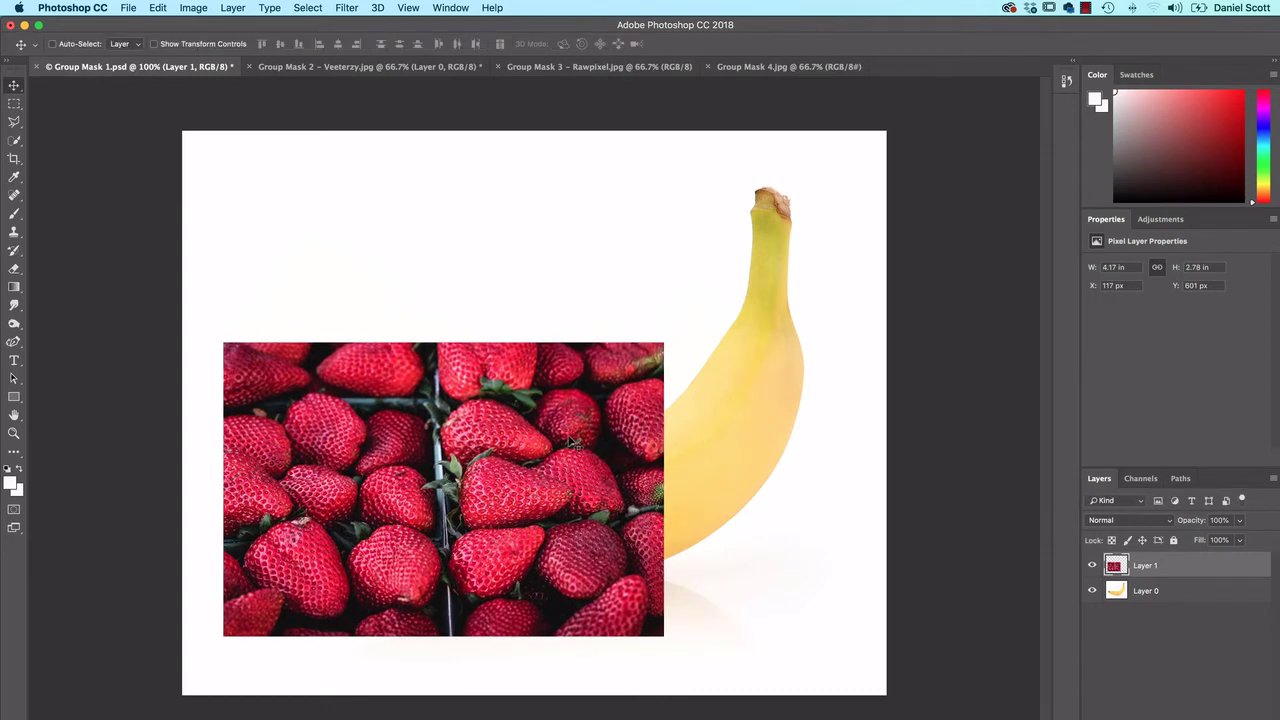
- Convert the orange slices photo's locked background to a regular layer and copy it into Group Mask 1.psd
{"action": "left_click", "coordinate": [550, 67]}
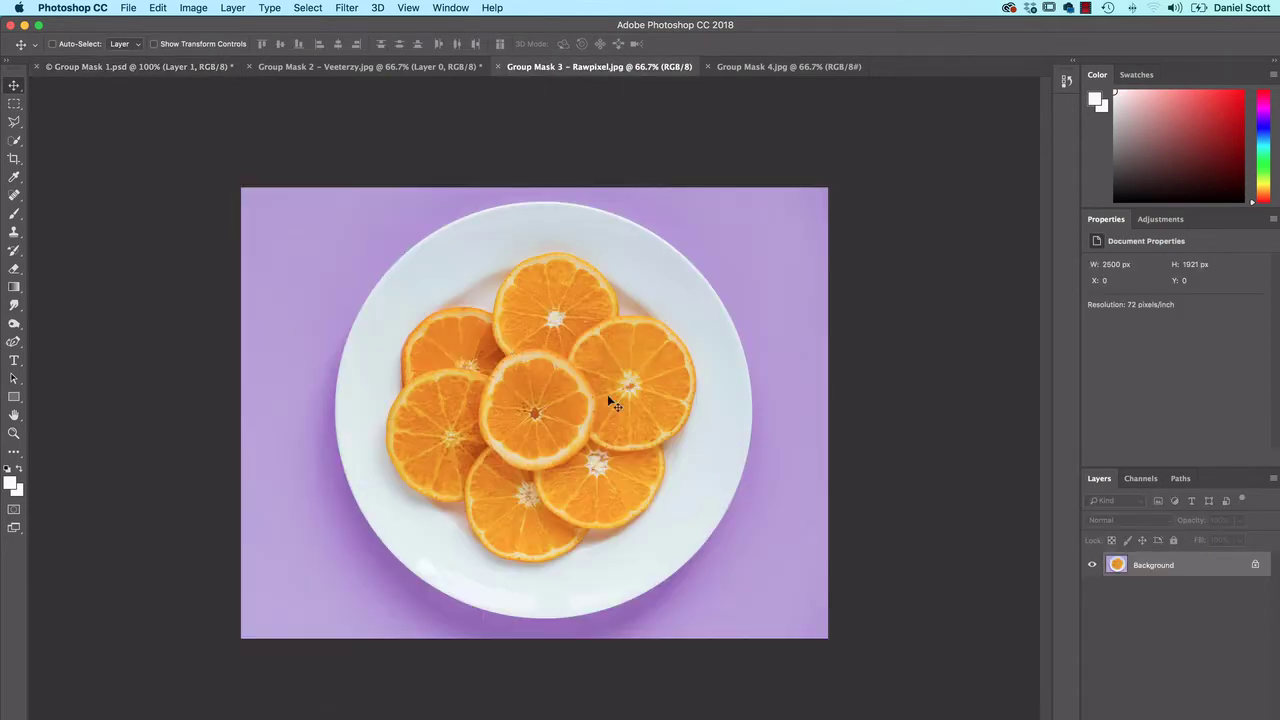
{"action": "double_click", "coordinate": [1175, 565]}
{"action": "key", "text": "Return"}
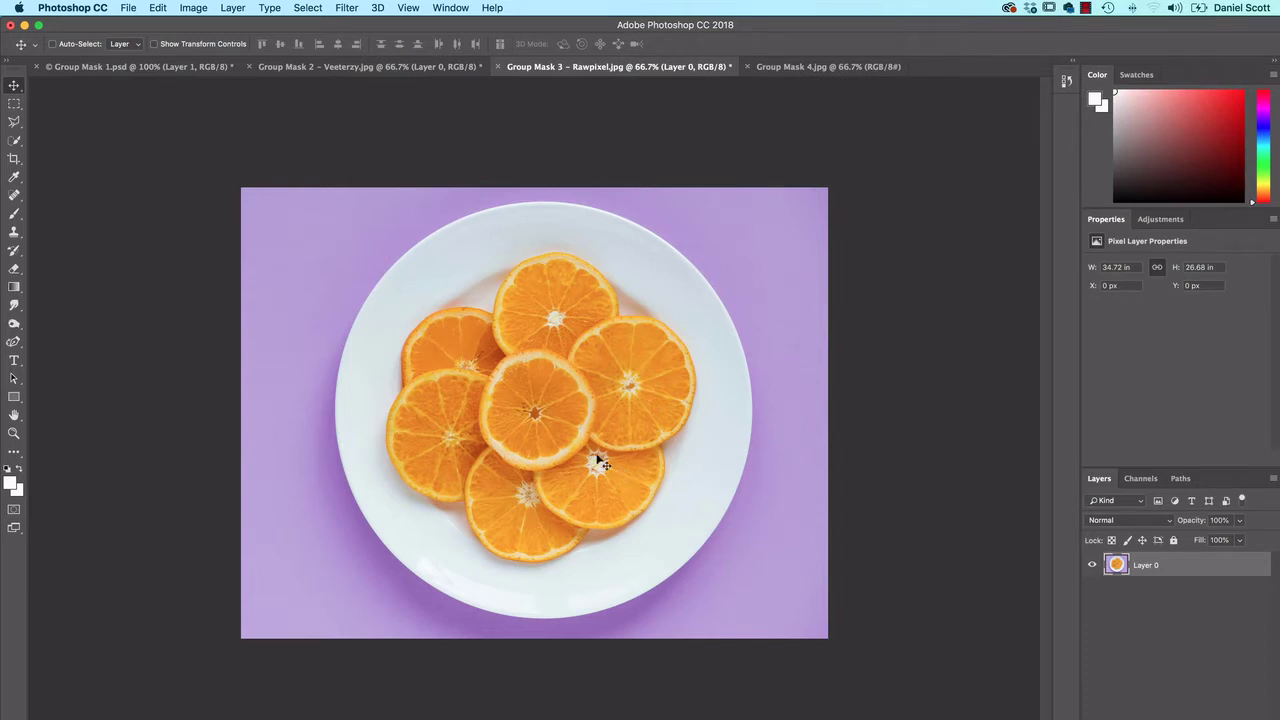
{"action": "left_click", "coordinate": [170, 67]}
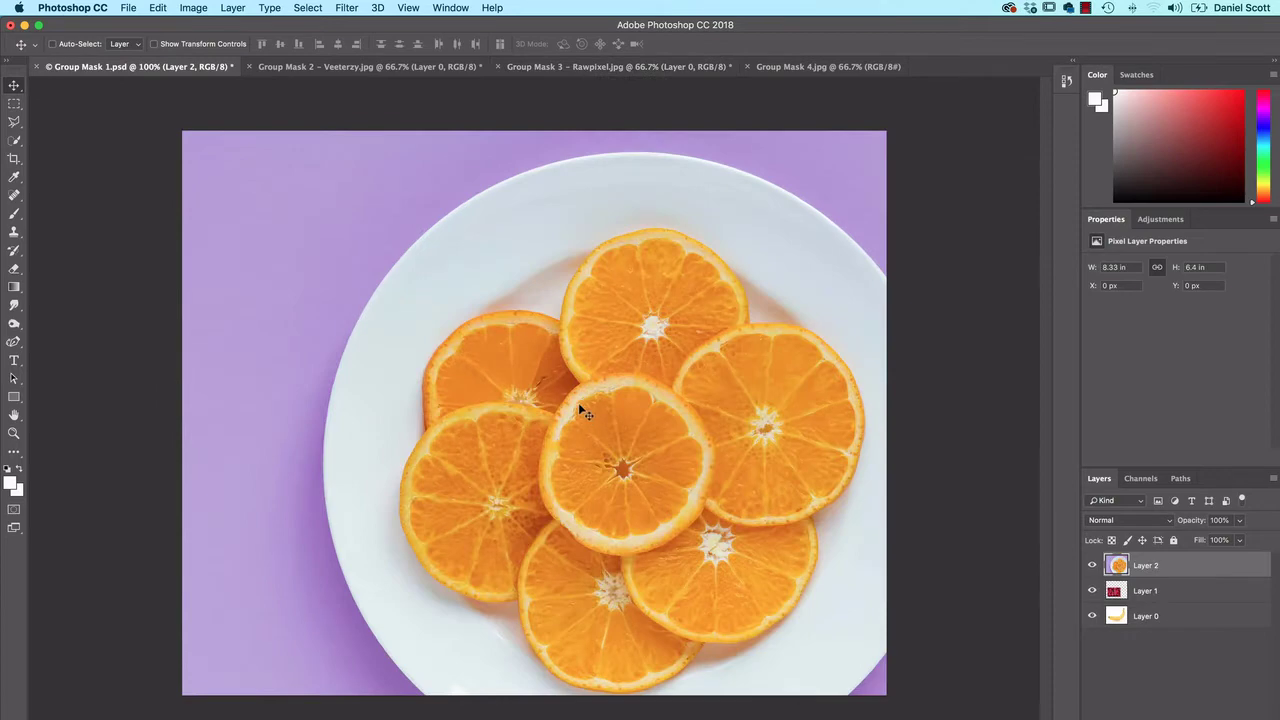
- Scale the orange slices layer to about 4.7 by 3.6 in and position it over the banana's upper-right part
{"action": "key", "text": "ctrl+t"}
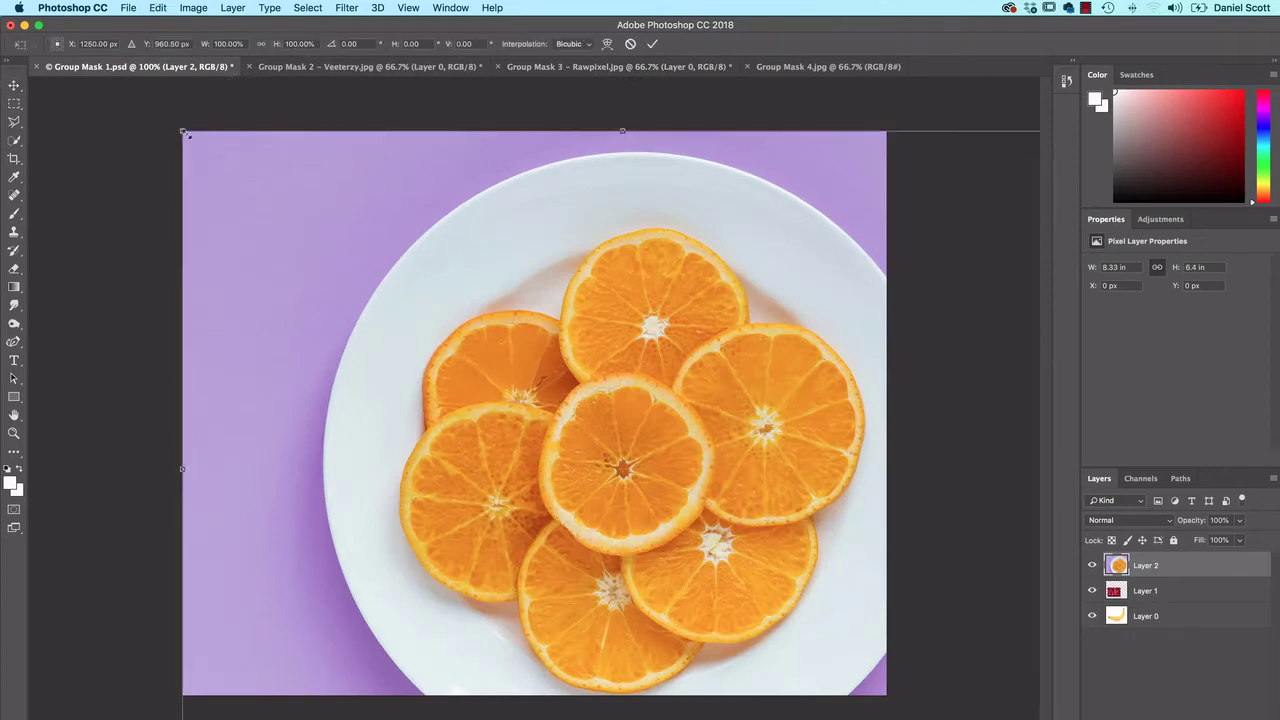
{"action": "left_click_drag", "start_coordinate": [186, 133], "coordinate": [621, 474]}
{"action": "left_click_drag", "start_coordinate": [831, 620], "coordinate": [741, 381]}
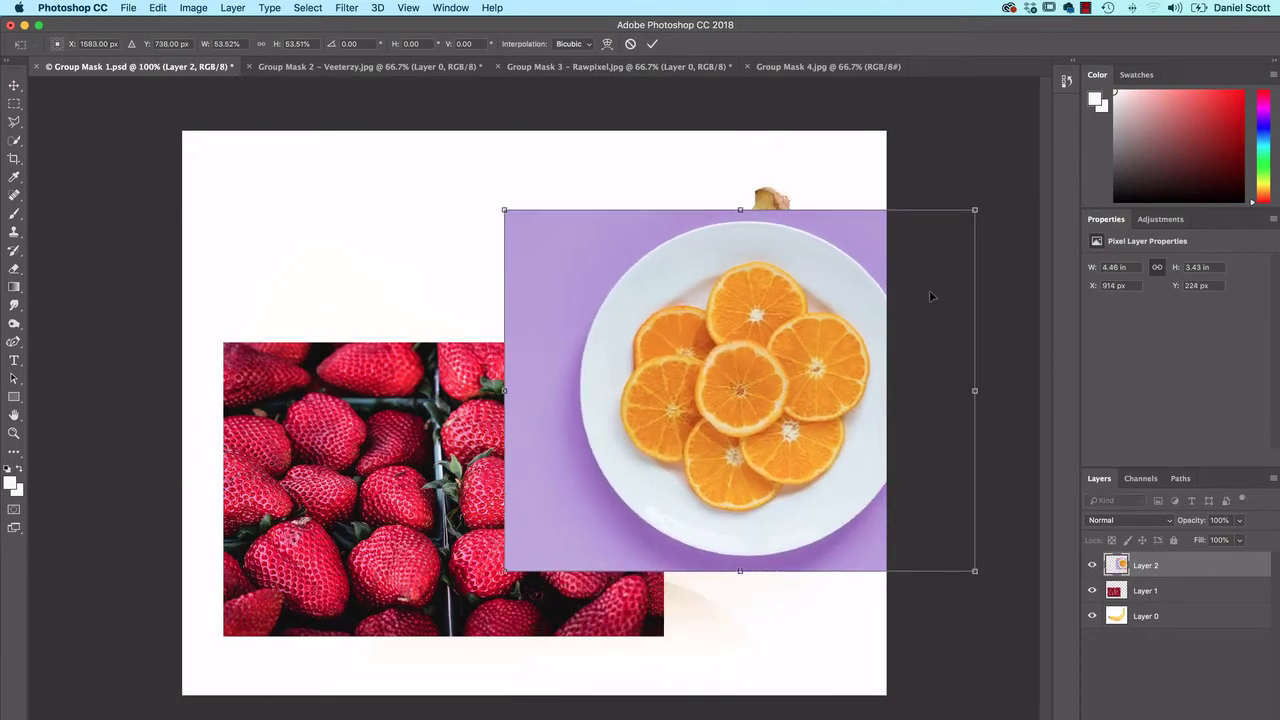
{"action": "left_click_drag", "start_coordinate": [968, 224], "coordinate": [994, 202]}
{"action": "left_click_drag", "start_coordinate": [851, 336], "coordinate": [830, 337]}
{"action": "key", "text": "Return"}
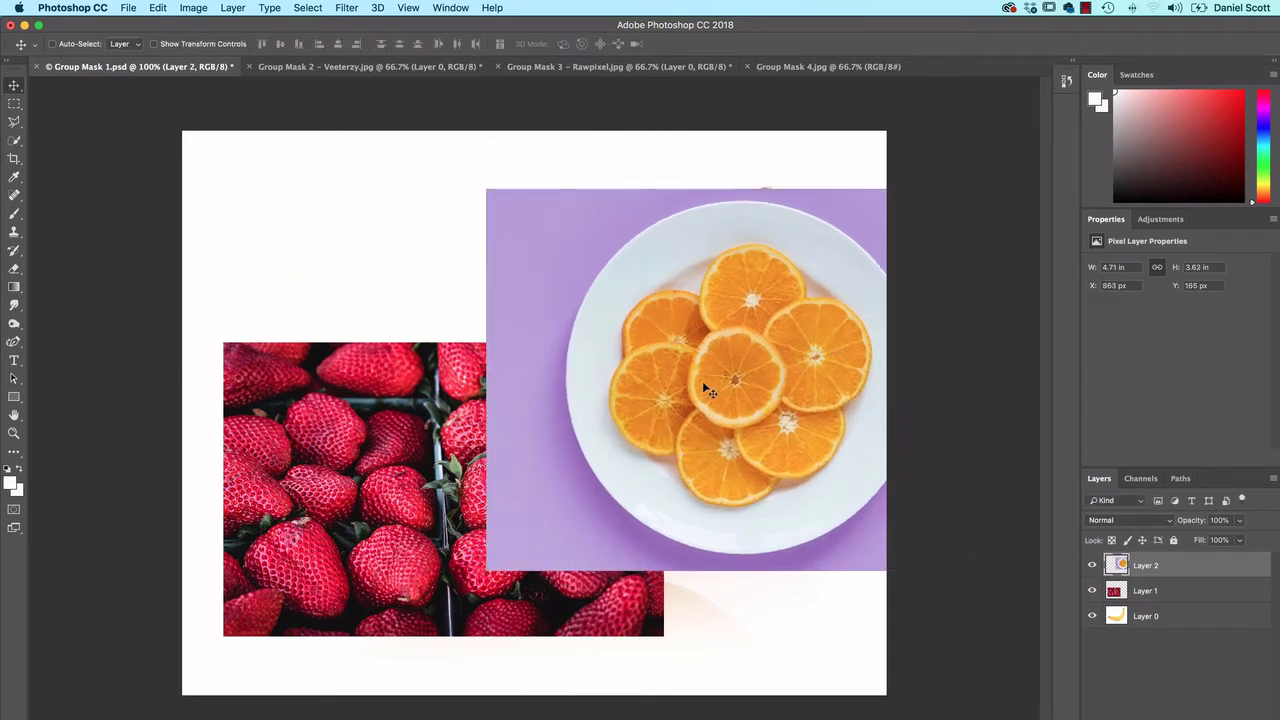
{"action": "mouse_move", "coordinate": [680, 418]}
{"action": "left_mouse_down"}
{"action": "mouse_move", "coordinate": [716, 403]}
{"action": "mouse_move", "coordinate": [723, 449]}
{"action": "mouse_move", "coordinate": [683, 404]}
{"action": "left_mouse_up"}
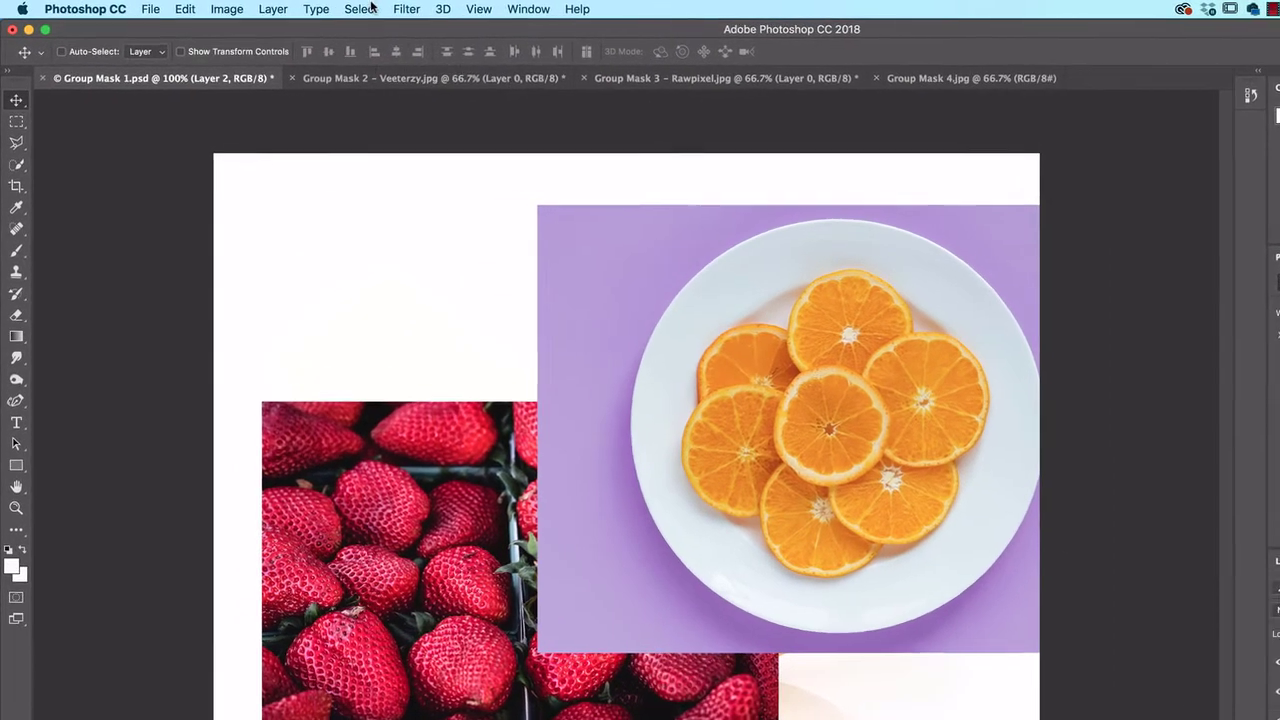
- Load the saved Banana selection and apply it as a layer mask to the orange slices on Layer 2
{"action": "left_click", "coordinate": [307, 7]}
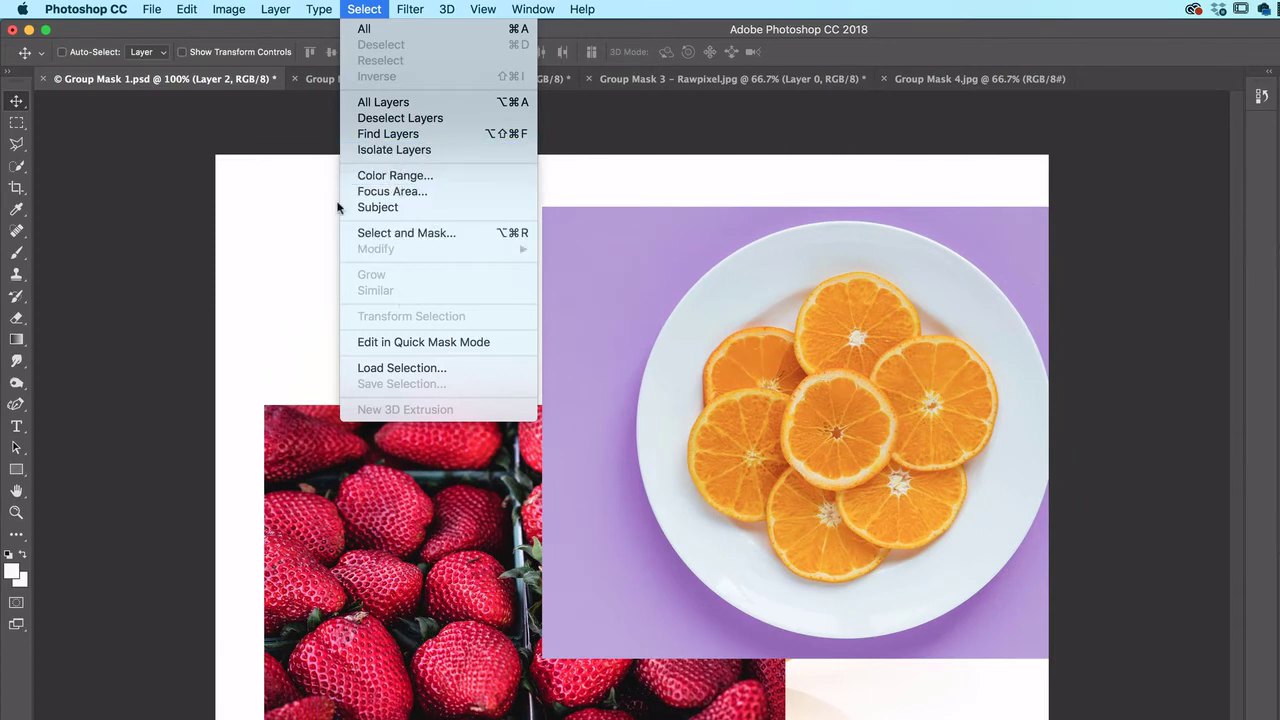
{"action": "left_click", "coordinate": [401, 368]}
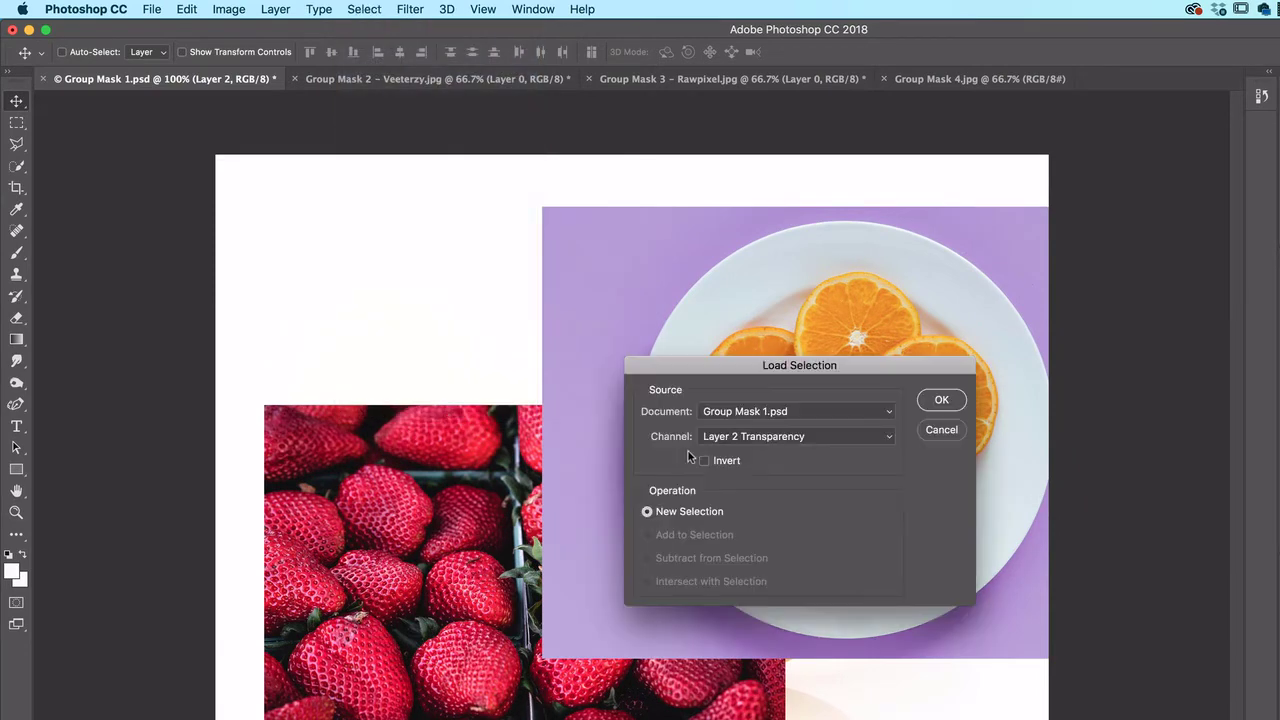
{"action": "left_click", "coordinate": [757, 441]}
{"action": "left_click", "coordinate": [754, 462]}
{"action": "left_click", "coordinate": [941, 400]}
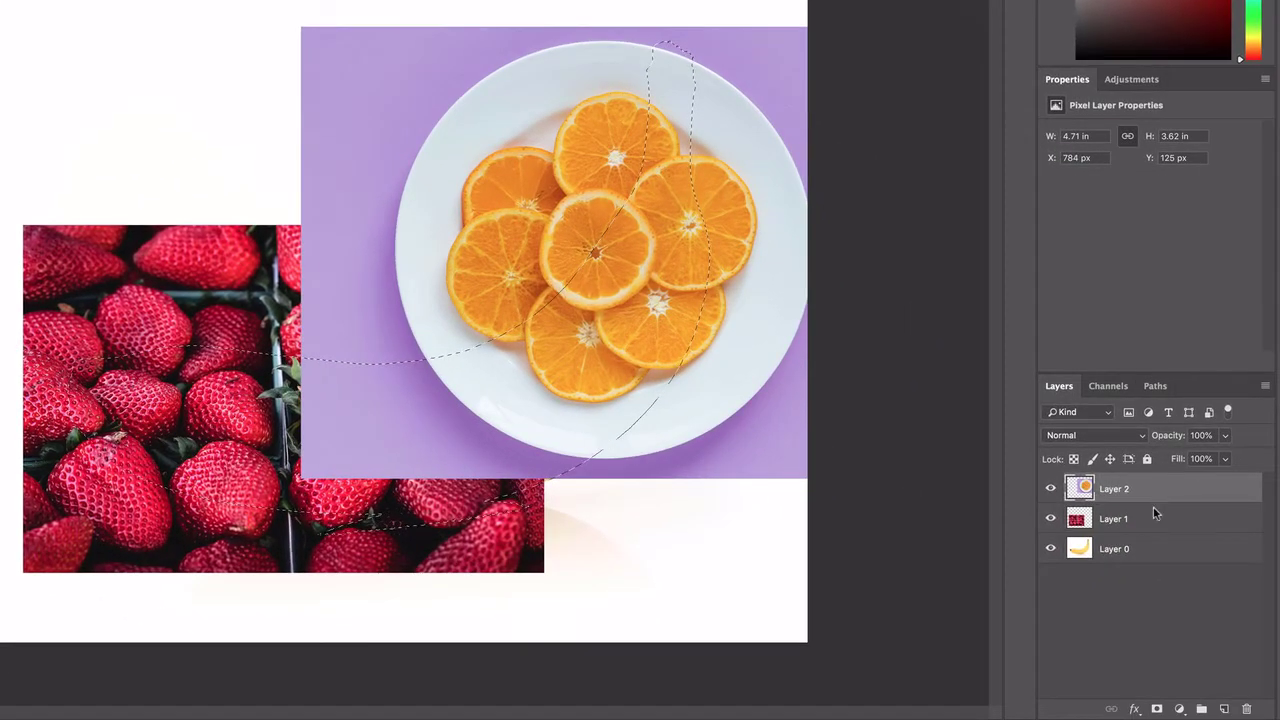
{"action": "left_click", "coordinate": [1157, 708]}
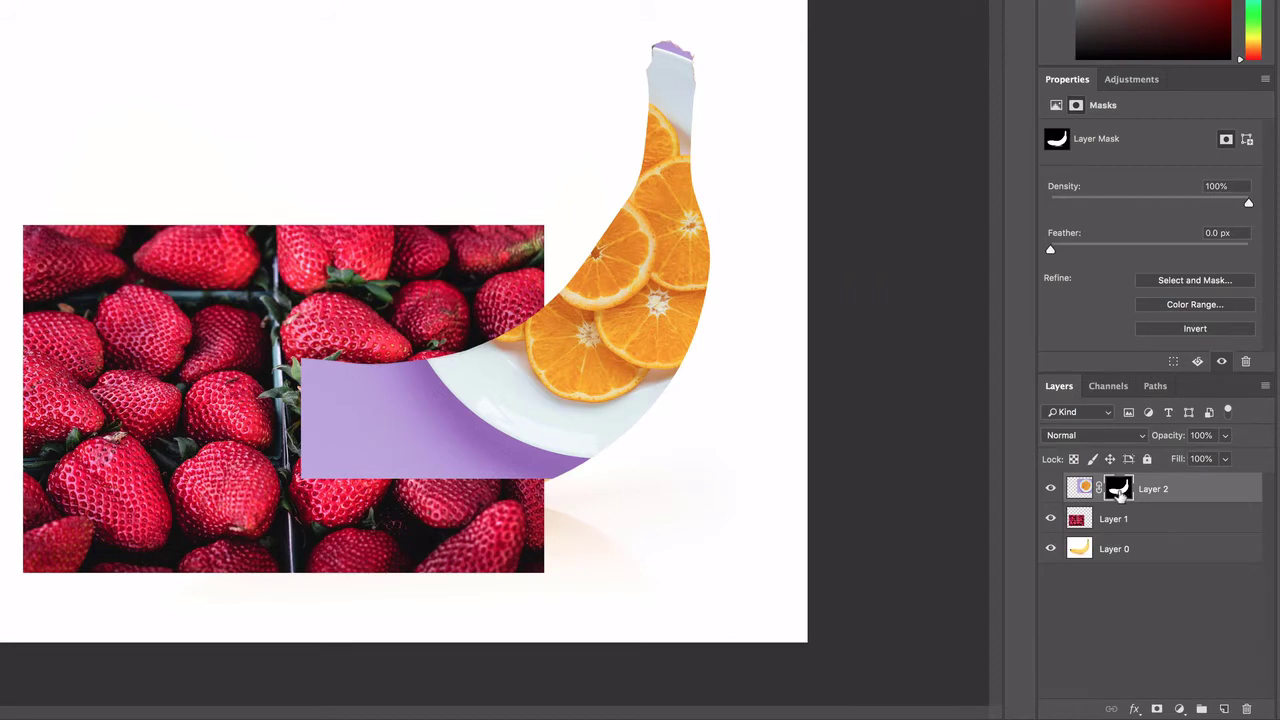
- Load Layer 2's mask as a selection and use it to add a matching layer mask to Layer 1
{"action": "left_click", "coordinate": [1116, 492], "text": "ctrl"}
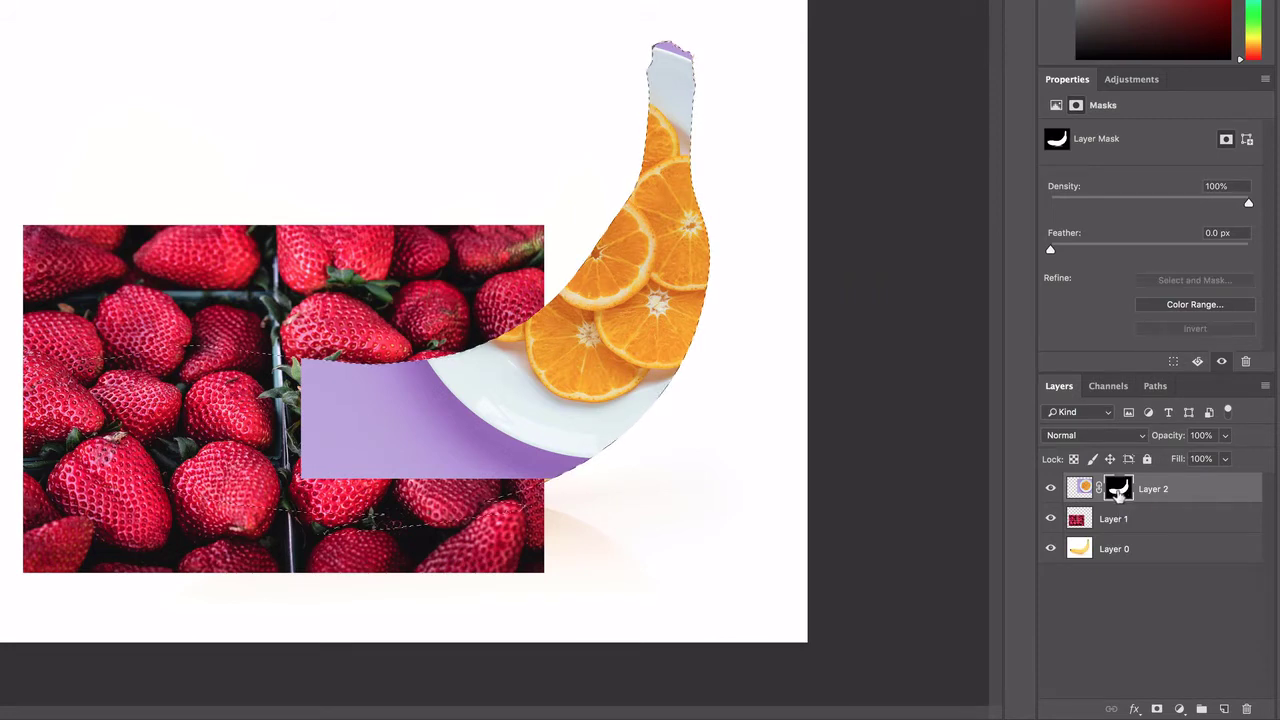
{"action": "left_click", "coordinate": [1124, 530]}
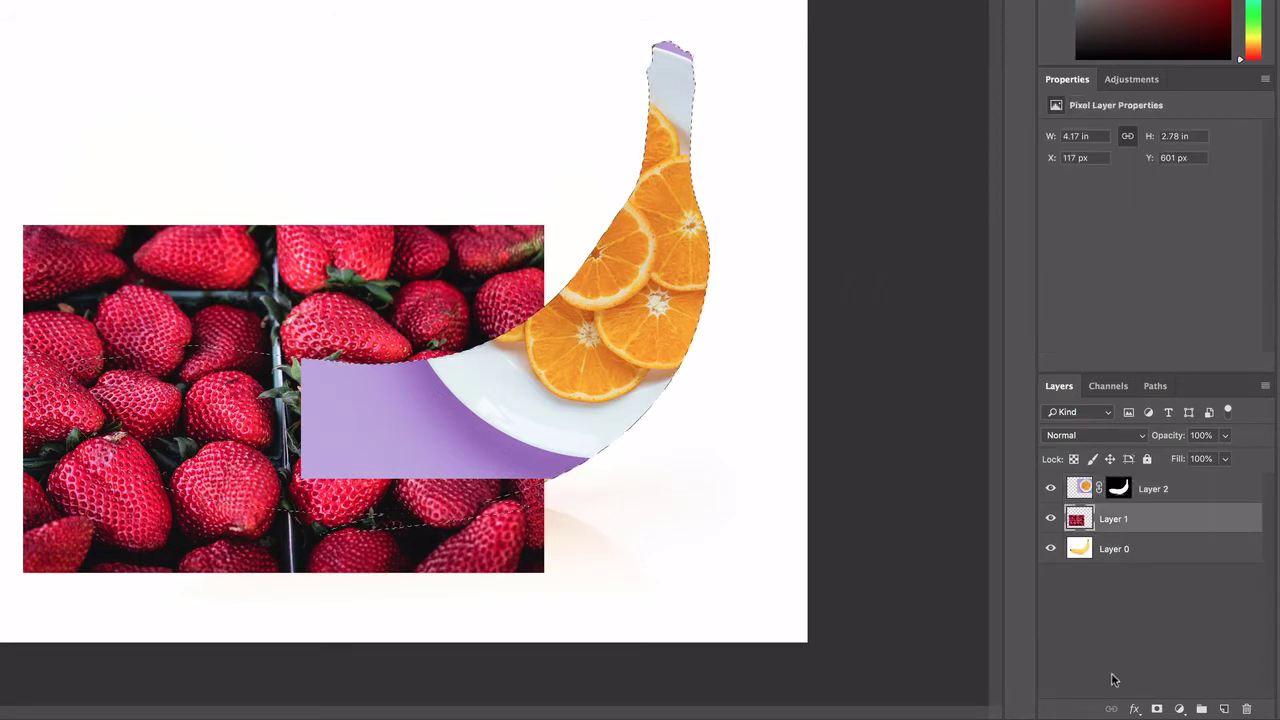
{"action": "left_click", "coordinate": [1156, 709]}
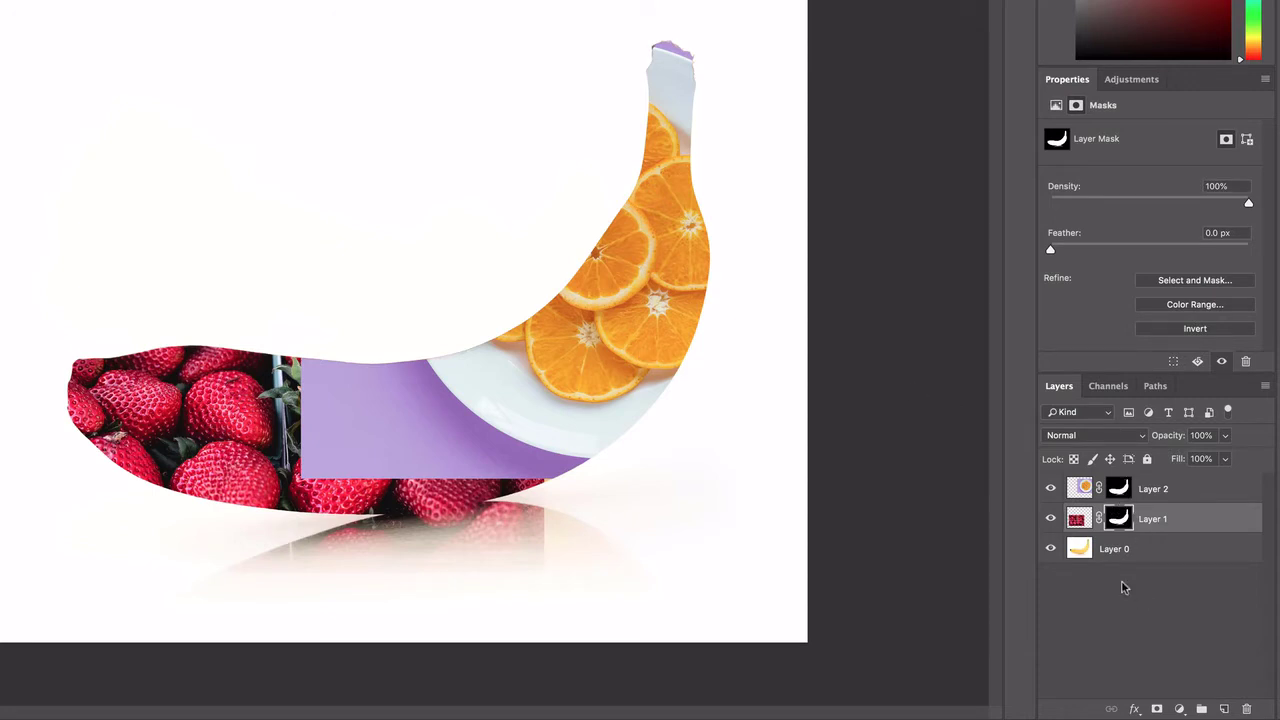
- Undo the banana layer masks on Layer 1 and Layer 2 and deselect all layers
{"action": "left_click_drag", "start_coordinate": [1118, 518], "coordinate": [1113, 525]}
{"action": "key", "text": "super+z"}
{"action": "key", "text": "super+z"}
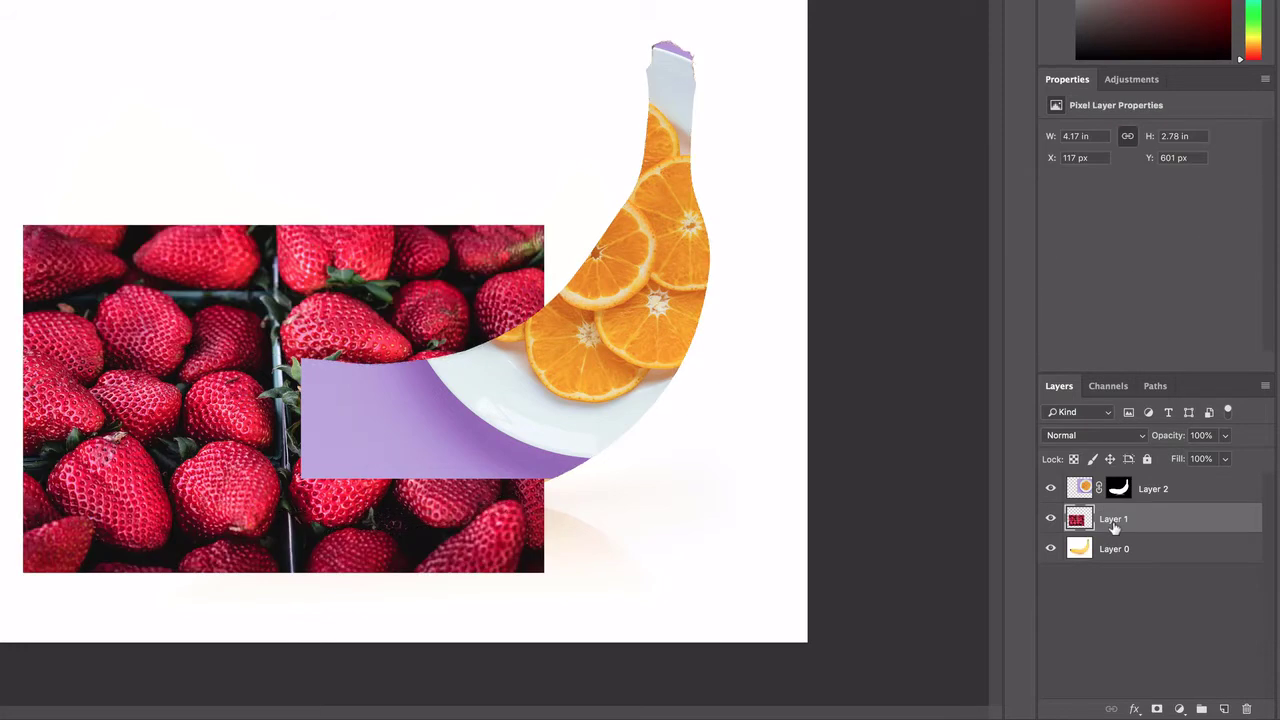
{"action": "left_click", "coordinate": [1092, 600]}
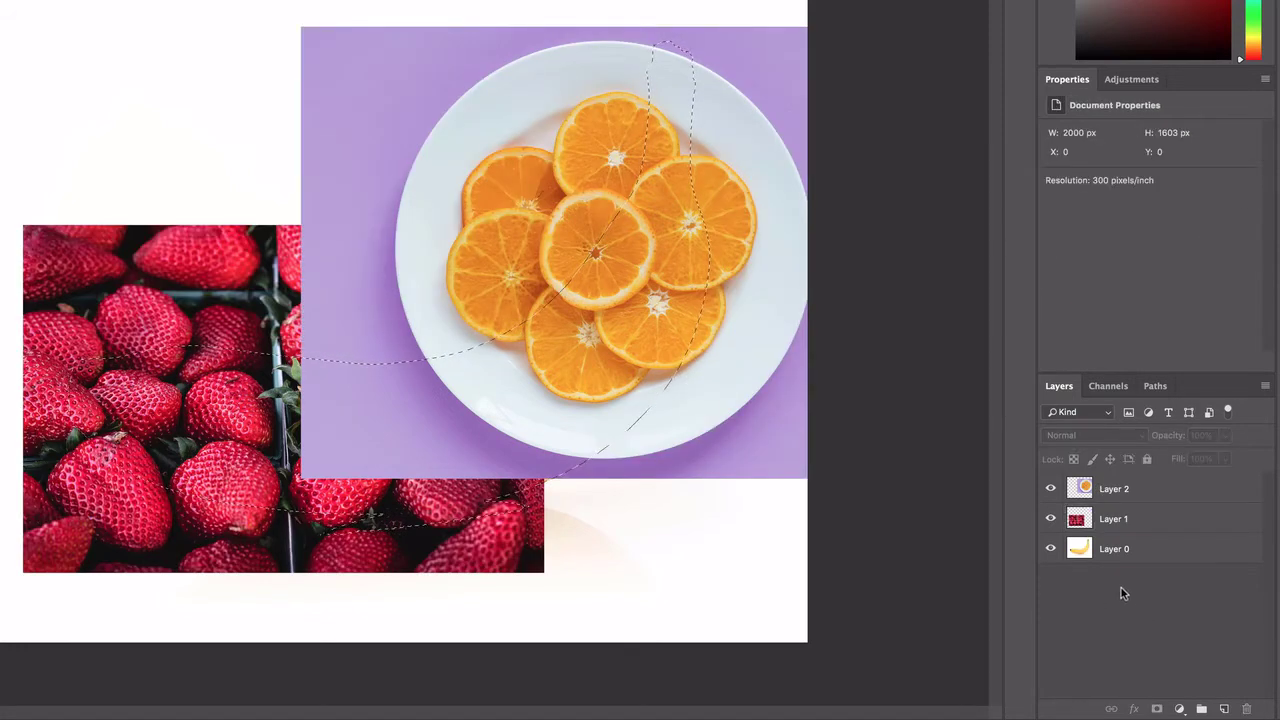
- Create a new layer group above the fruit layers and name it "Banana Mask"
{"action": "left_click", "coordinate": [1203, 711]}
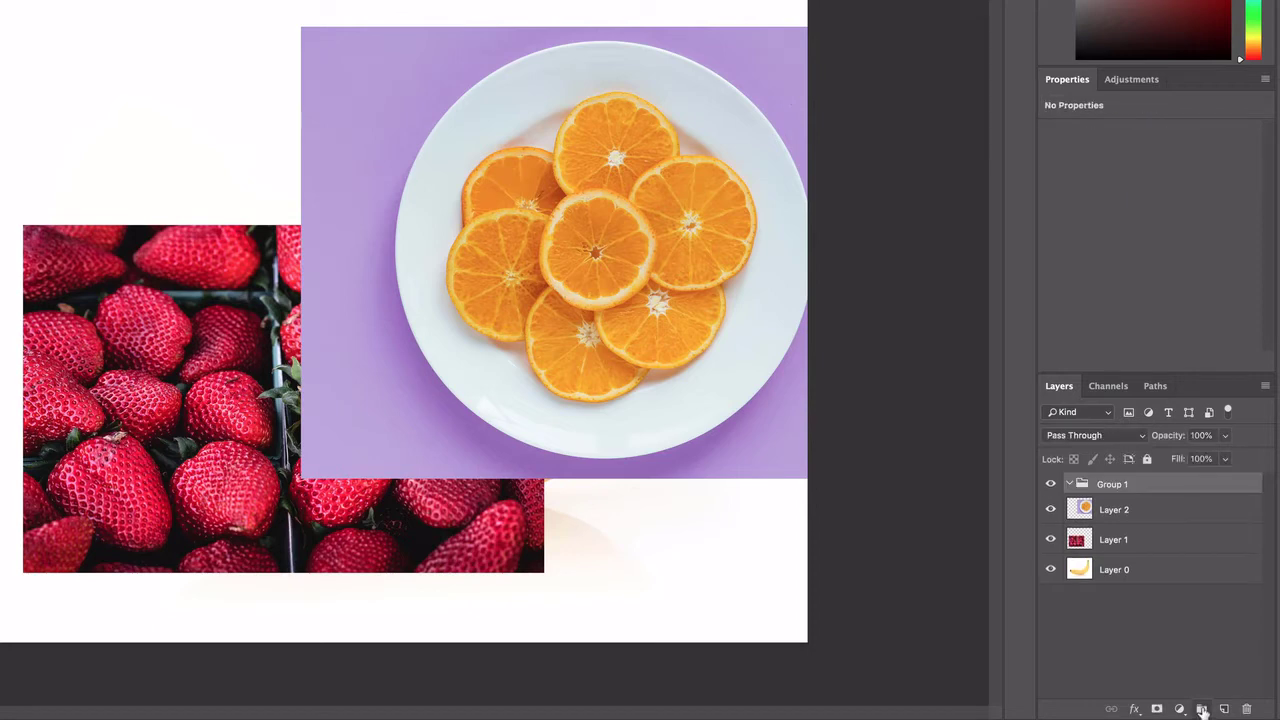
{"action": "double_click", "coordinate": [1115, 484]}
{"action": "type", "text": "Banana Mask"}
{"action": "key", "text": "Return"}
- Move Layer 2 and Layer 1 together into the Banana Mask group
{"action": "left_click", "coordinate": [1118, 515]}
{"action": "left_click", "coordinate": [1123, 539], "text": "shift"}
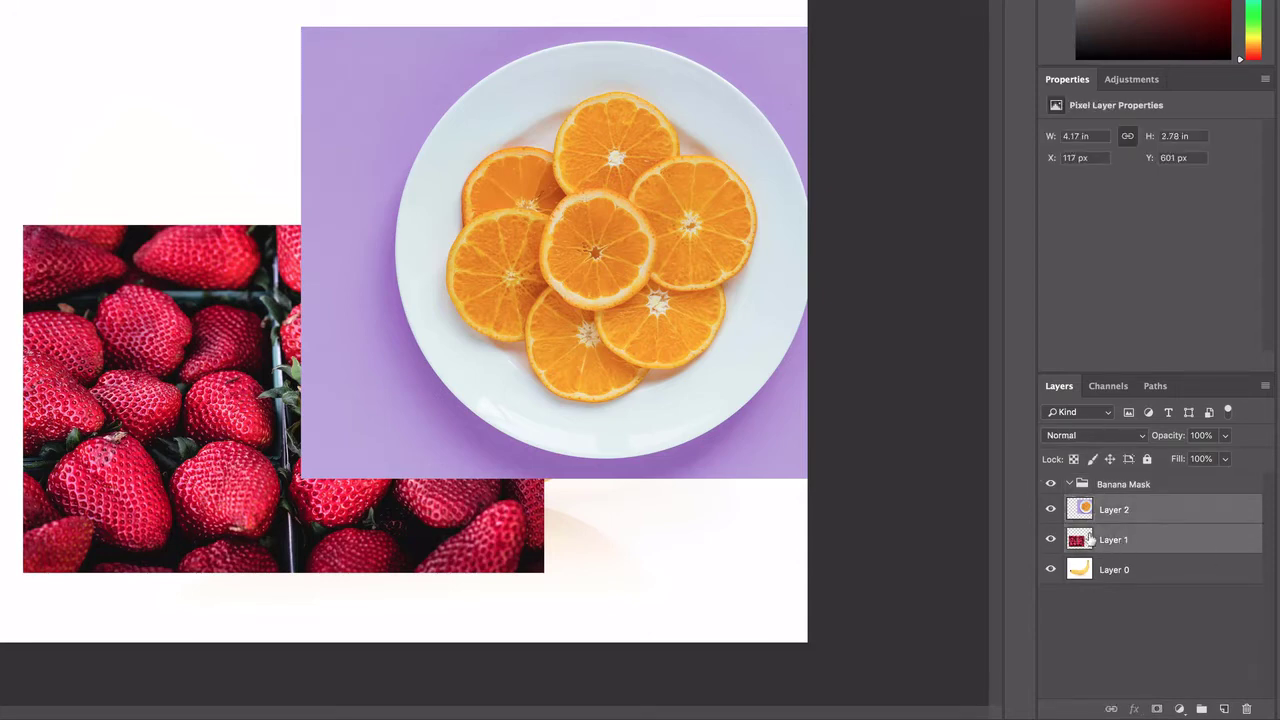
{"action": "left_click_drag", "start_coordinate": [1126, 511], "coordinate": [1128, 485]}
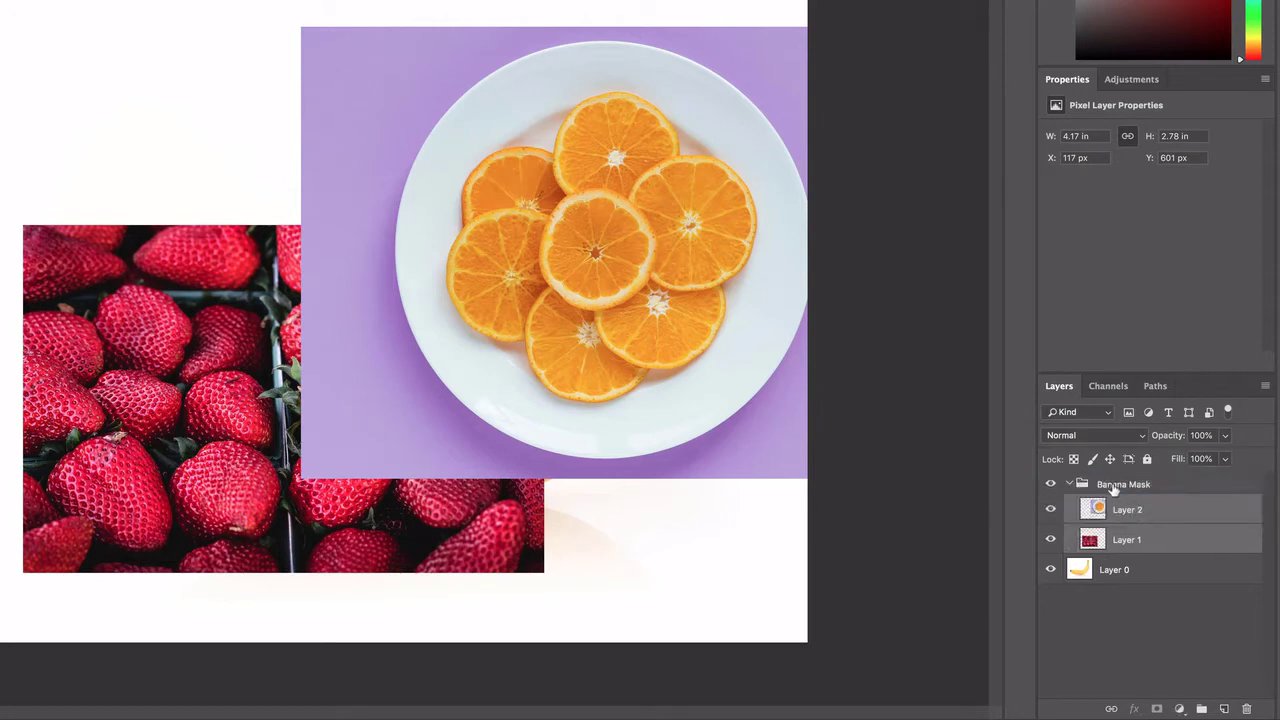
- Hide and show the Banana Mask group to check that it contains both fruit layers
{"action": "left_click", "coordinate": [1049, 485]}
{"action": "left_click", "coordinate": [1049, 485]}
{"action": "left_click", "coordinate": [1049, 485]}
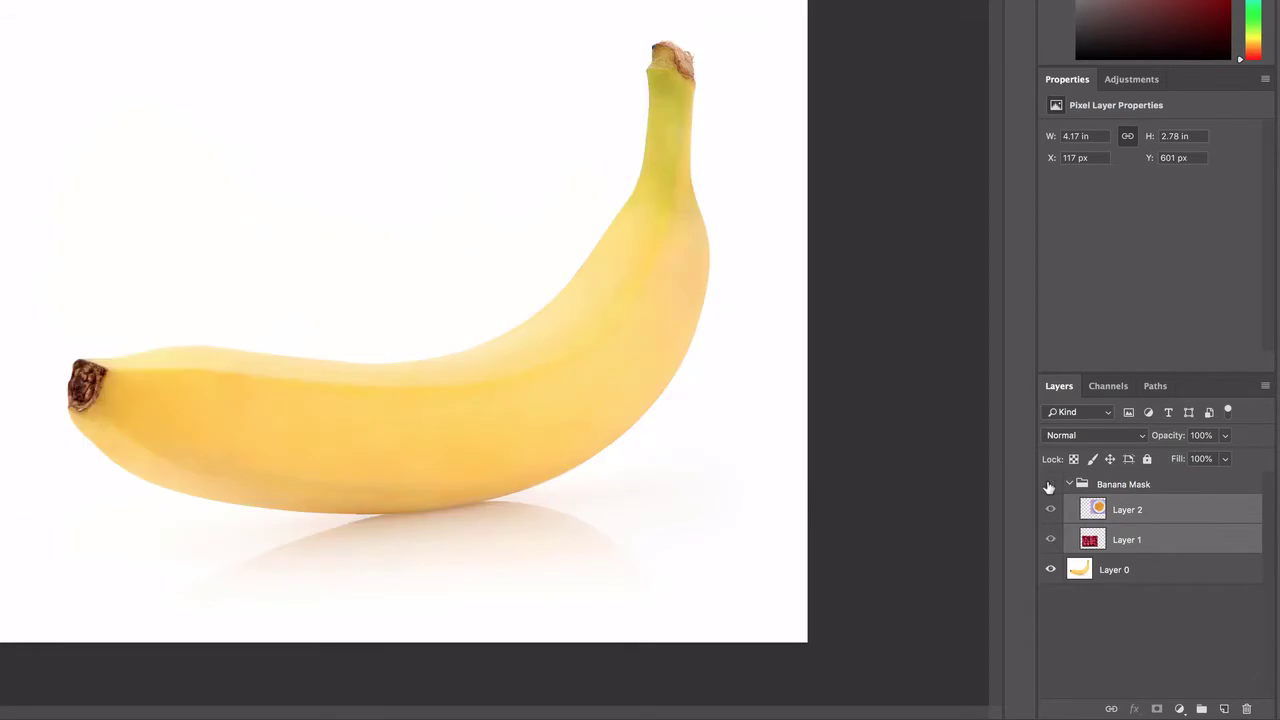
{"action": "left_click", "coordinate": [1049, 485]}
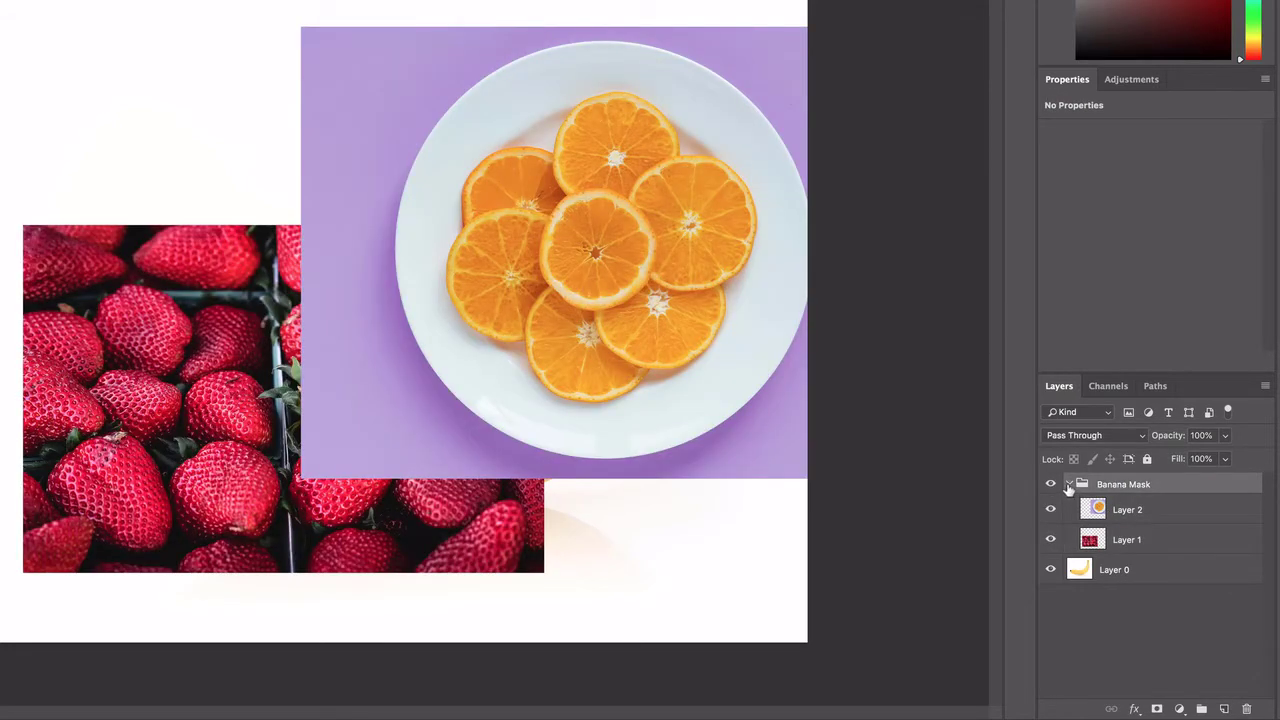
- Load the saved Banana selection and apply it as a layer mask to the collapsed Banana Mask group
{"action": "left_click", "coordinate": [1069, 484]}
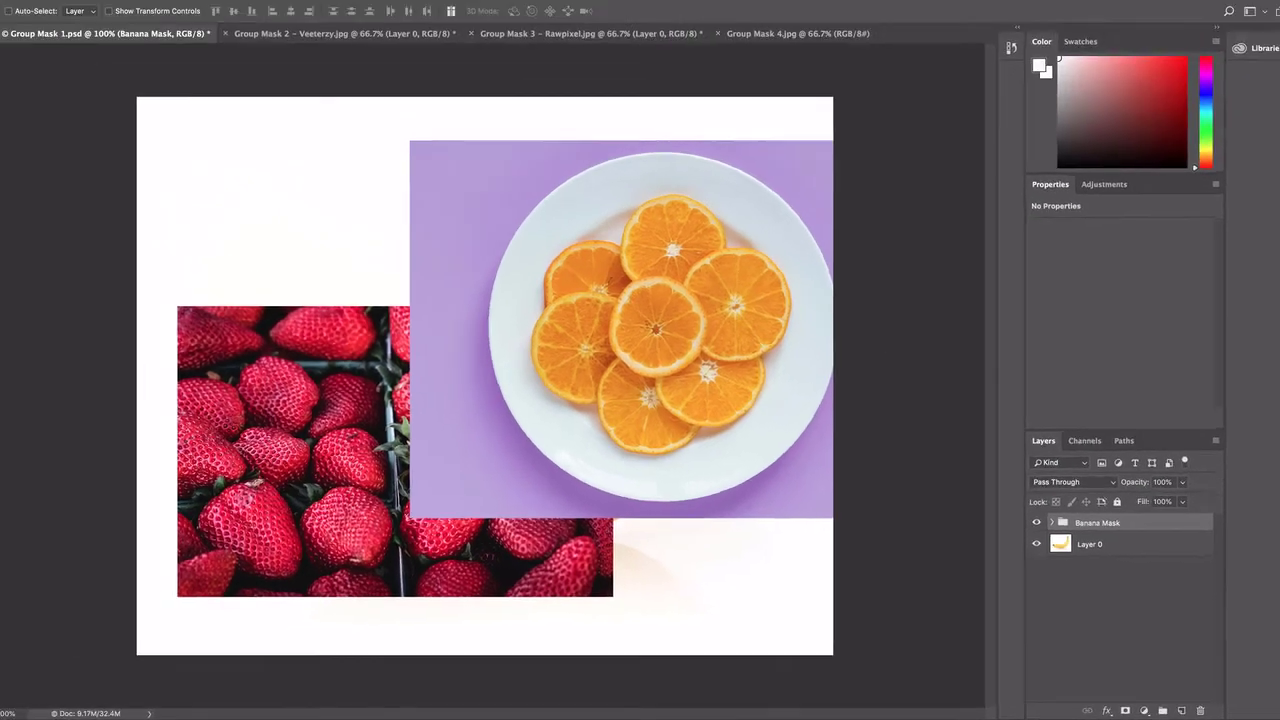
{"action": "left_click", "coordinate": [291, 7]}
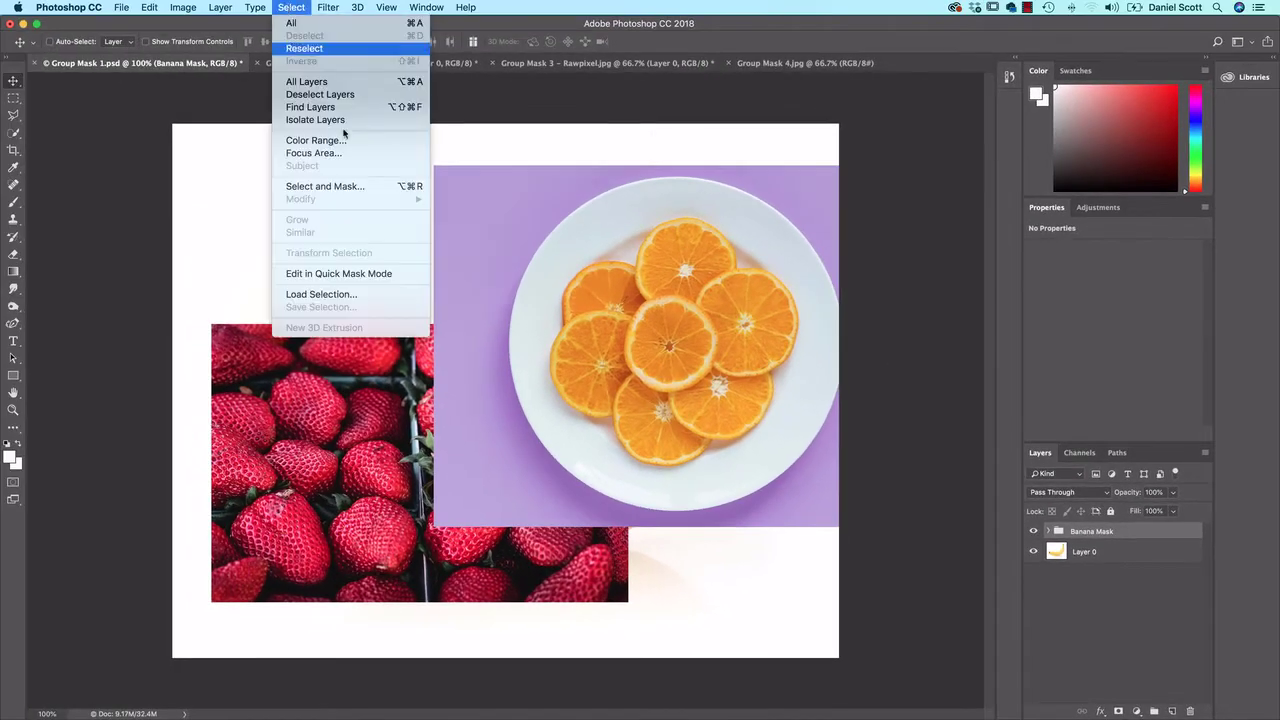
{"action": "left_click", "coordinate": [375, 295]}
{"action": "left_click", "coordinate": [662, 349]}
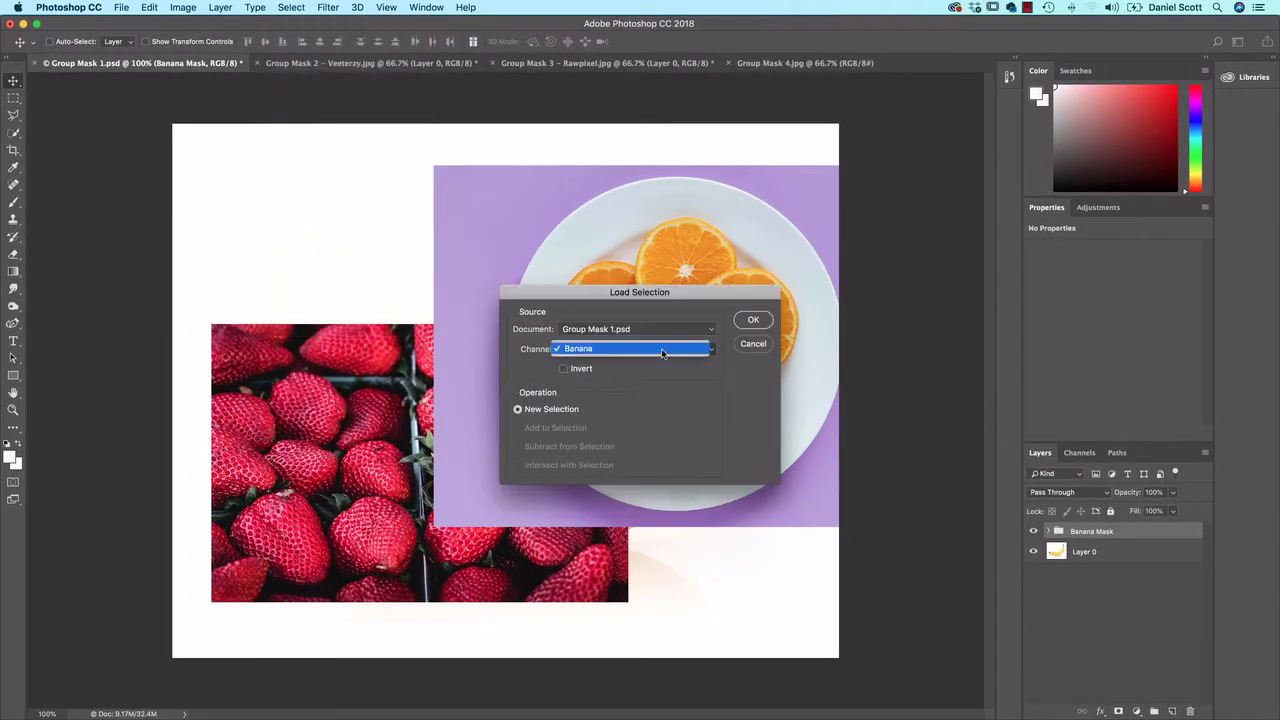
{"action": "left_click", "coordinate": [676, 348]}
{"action": "left_click", "coordinate": [753, 320]}
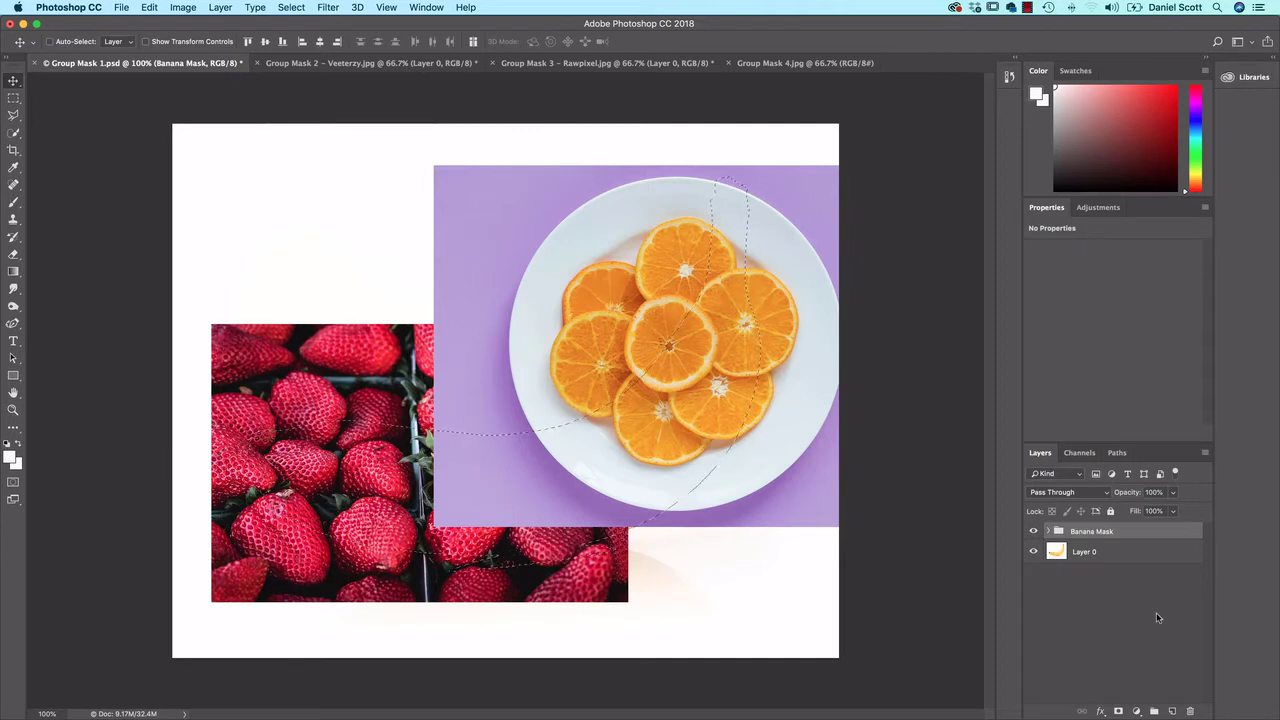
{"action": "left_click", "coordinate": [1118, 711]}
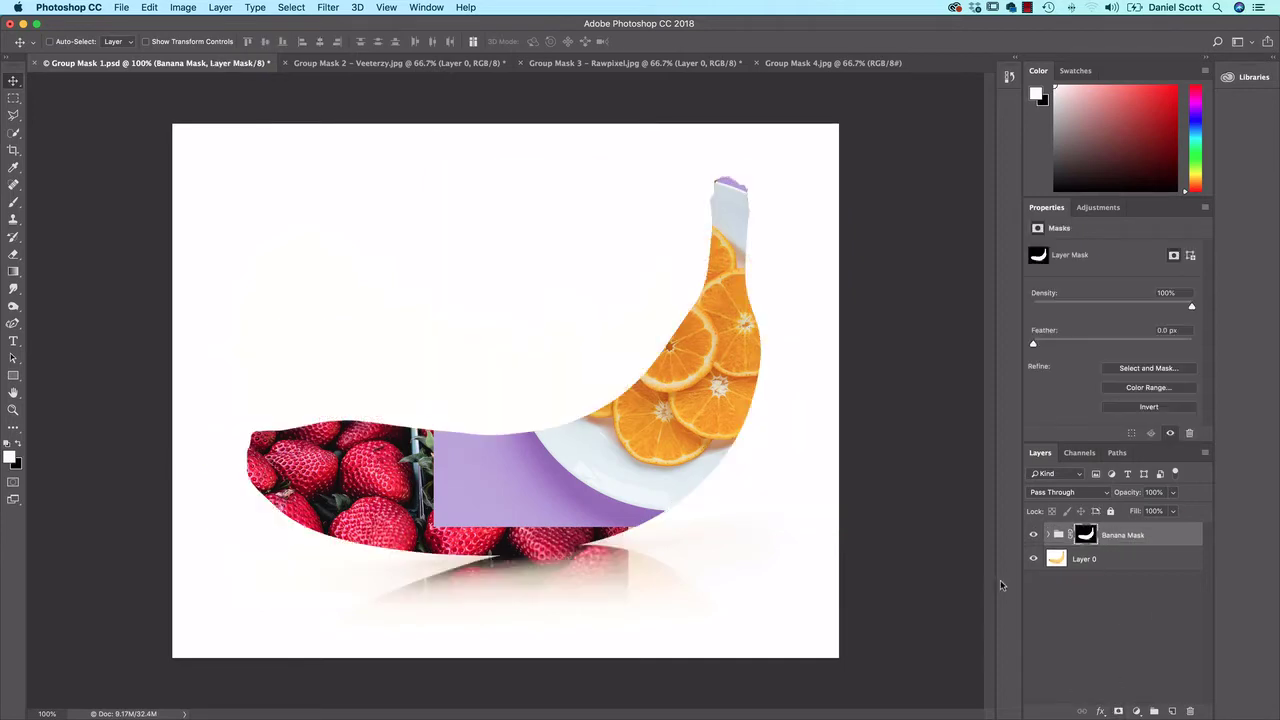
- Copy the blueberries photo from Group Mask 4.jpg into the Banana Mask group above Layer 2 and position it over the banana's lower-left part
{"action": "left_click", "coordinate": [1049, 536]}
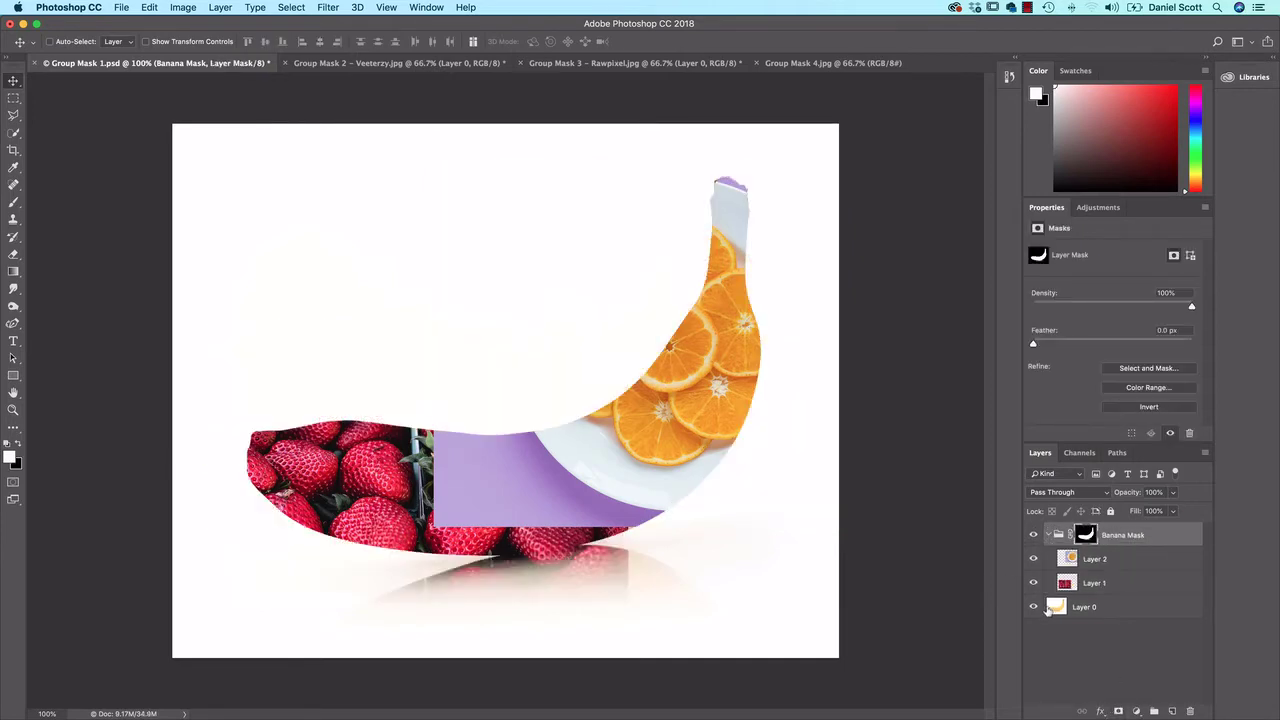
{"action": "left_click", "coordinate": [1101, 585]}
{"action": "left_click", "coordinate": [1094, 559]}
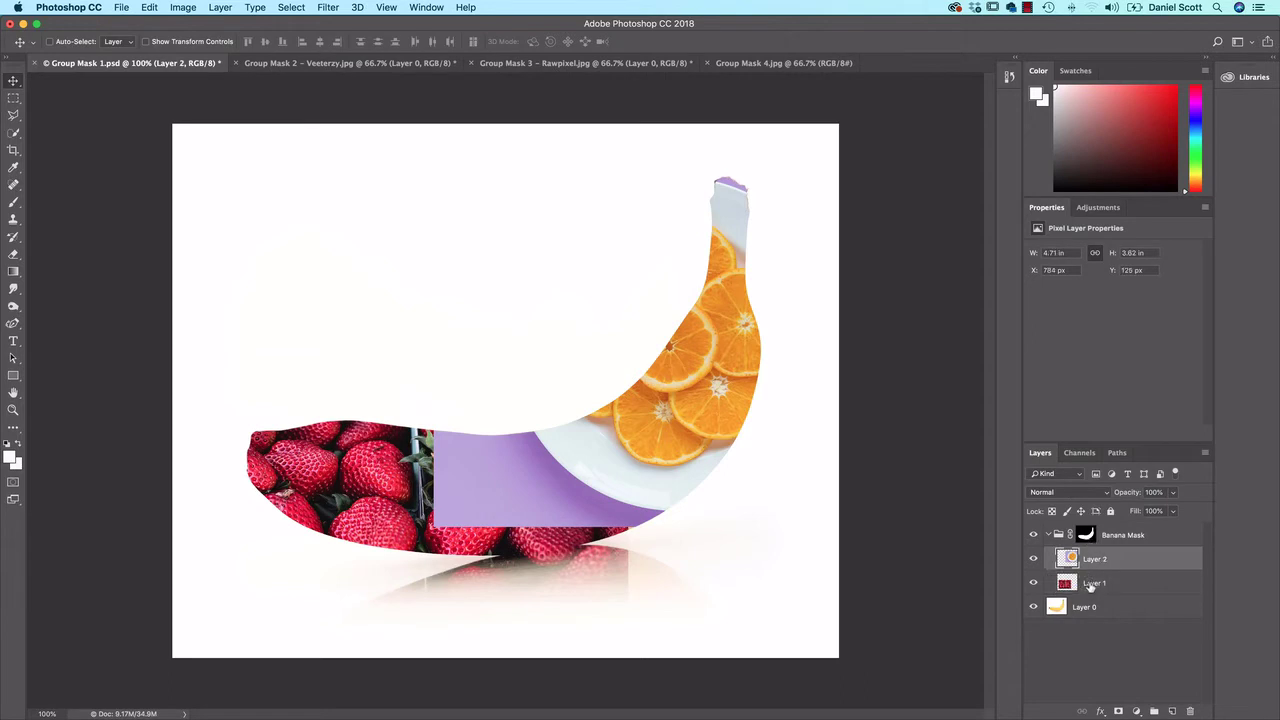
{"action": "left_click", "coordinate": [739, 66]}
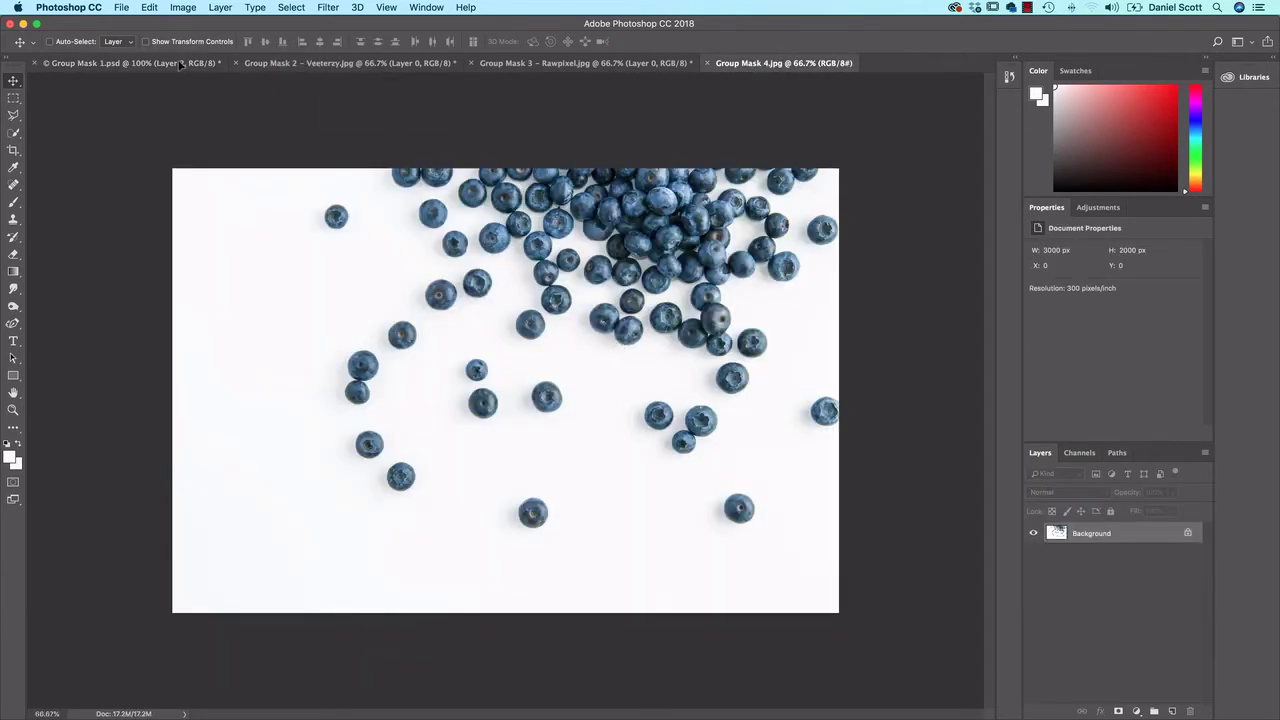
{"action": "left_click_drag", "start_coordinate": [180, 64], "coordinate": [710, 466]}
{"action": "left_click_drag", "start_coordinate": [724, 371], "coordinate": [886, 294]}
{"action": "left_click_drag", "start_coordinate": [757, 386], "coordinate": [532, 484]}
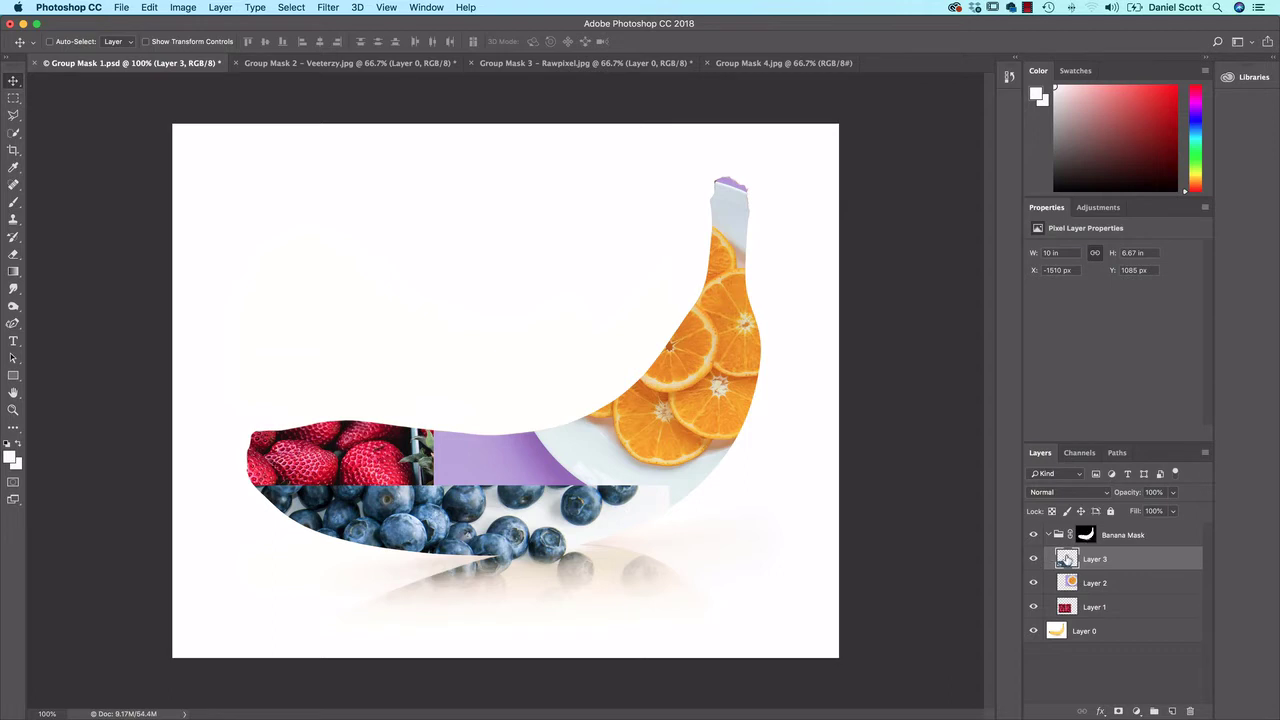
- Delete the blueberry and orange layers from the group and move the strawberries to about X 221 px, Y 554 px
{"action": "left_click", "coordinate": [1110, 588], "text": "shift"}
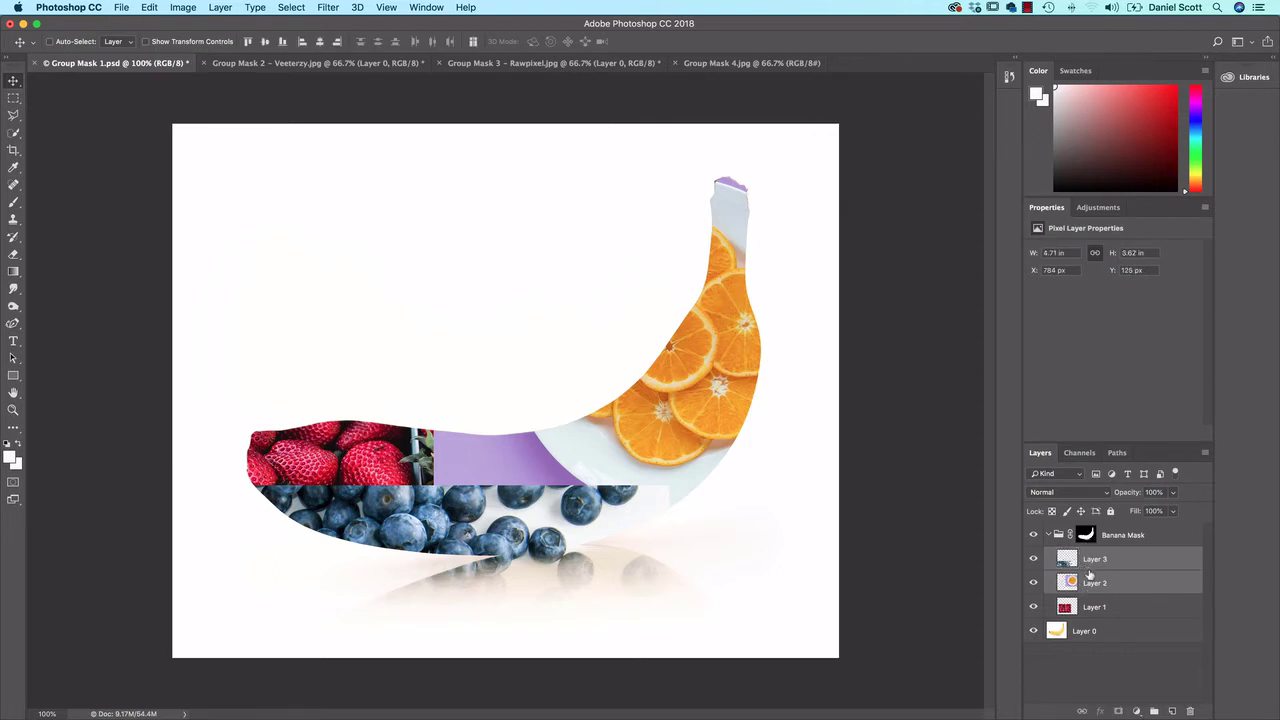
{"action": "left_click", "coordinate": [1189, 709]}
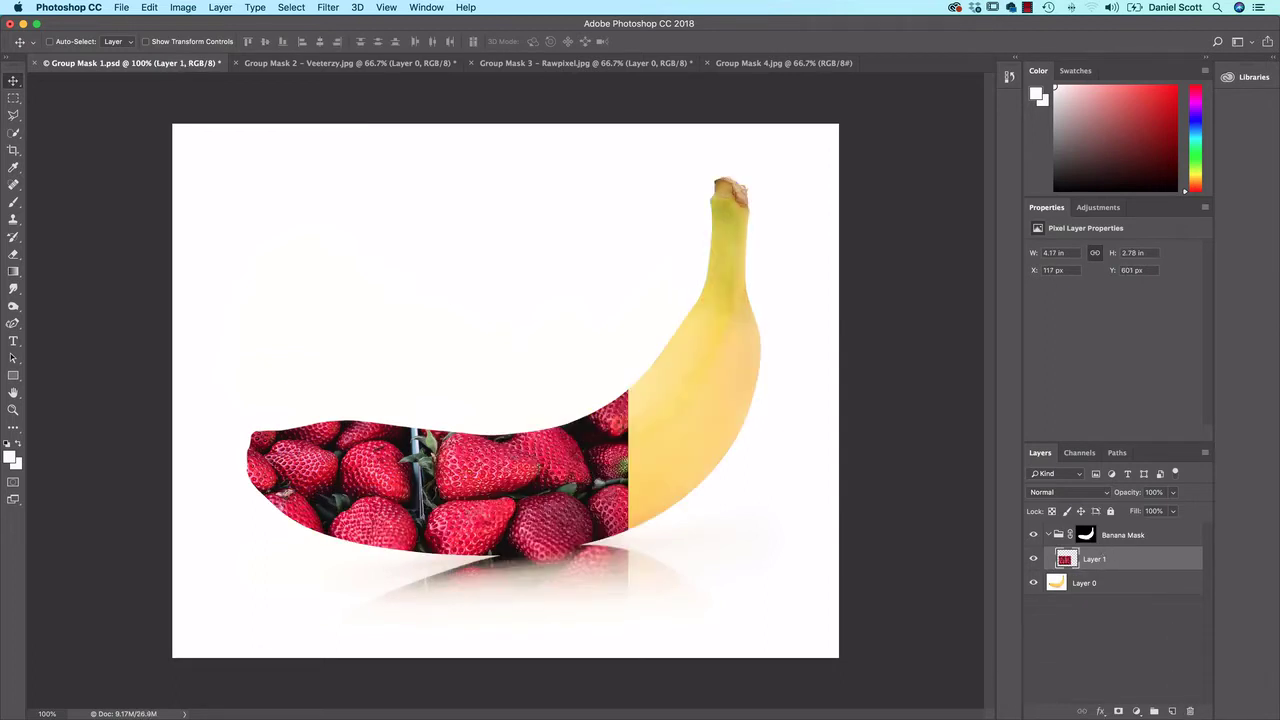
{"action": "left_click_drag", "start_coordinate": [371, 526], "coordinate": [430, 495]}
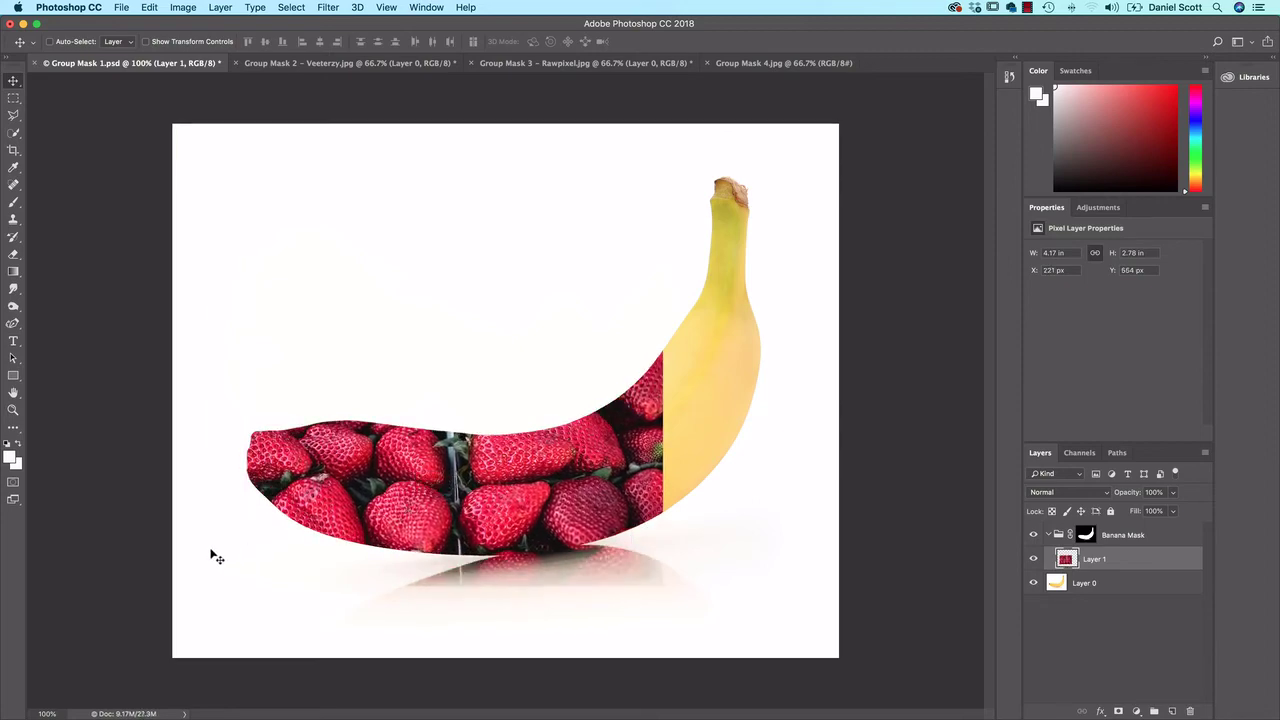
- In Group Mask 3 – Rawpixel.jpg, select all the orange slices with the Quick Selection tool and mask out the plate and background
{"action": "left_click", "coordinate": [300, 63]}
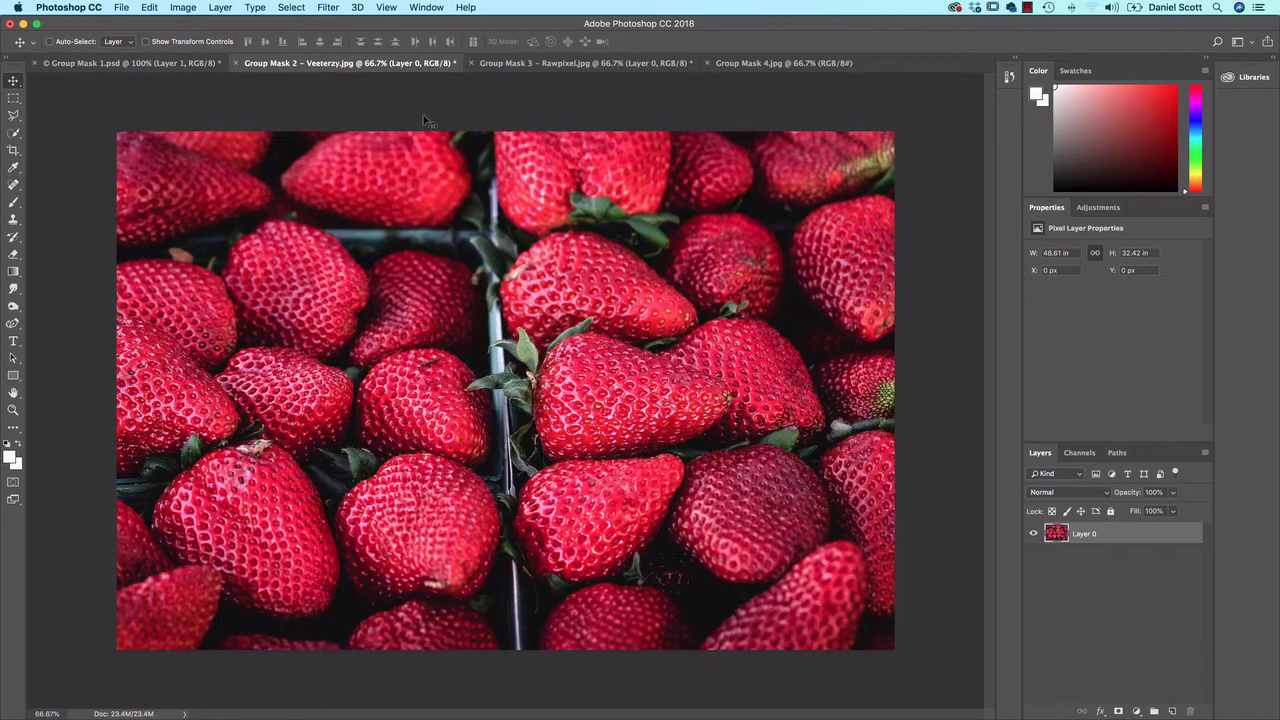
{"action": "left_click", "coordinate": [530, 63]}
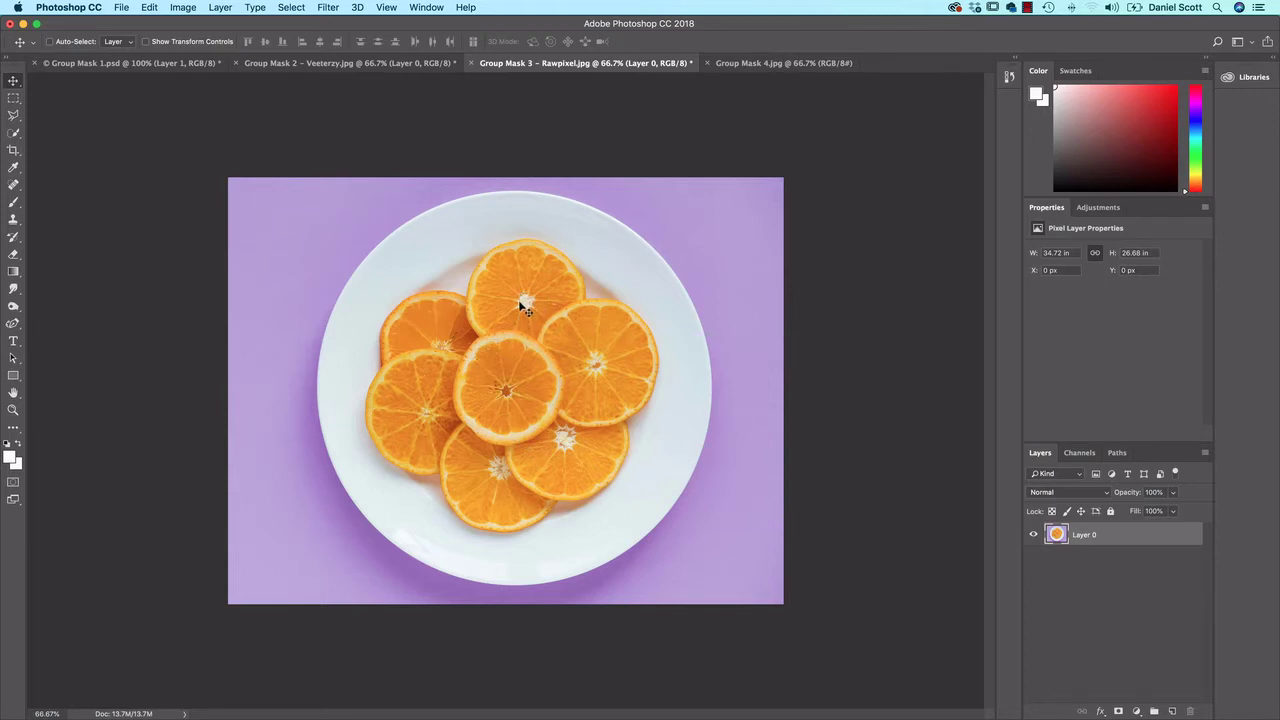
{"action": "left_click", "coordinate": [13, 132]}
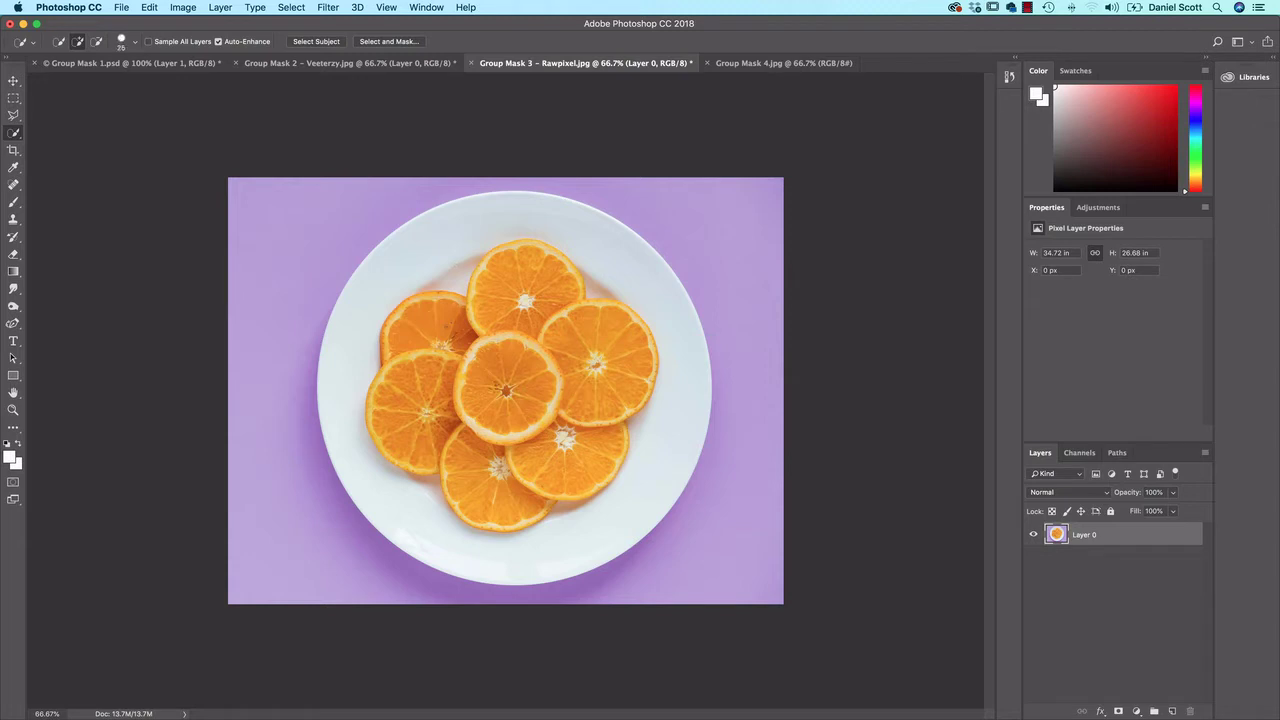
{"action": "mouse_move", "coordinate": [433, 343]}
{"action": "left_mouse_down"}
{"action": "mouse_move", "coordinate": [539, 299]}
{"action": "mouse_move", "coordinate": [586, 320]}
{"action": "mouse_move", "coordinate": [630, 390]}
{"action": "mouse_move", "coordinate": [676, 364]}
{"action": "left_mouse_up"}
{"action": "left_click", "coordinate": [1118, 711]}
- Copy the masked orange slices into the Banana Mask group of Group Mask 1.psd, at about X 777 px, Y 238 px
{"action": "left_click", "coordinate": [14, 82]}
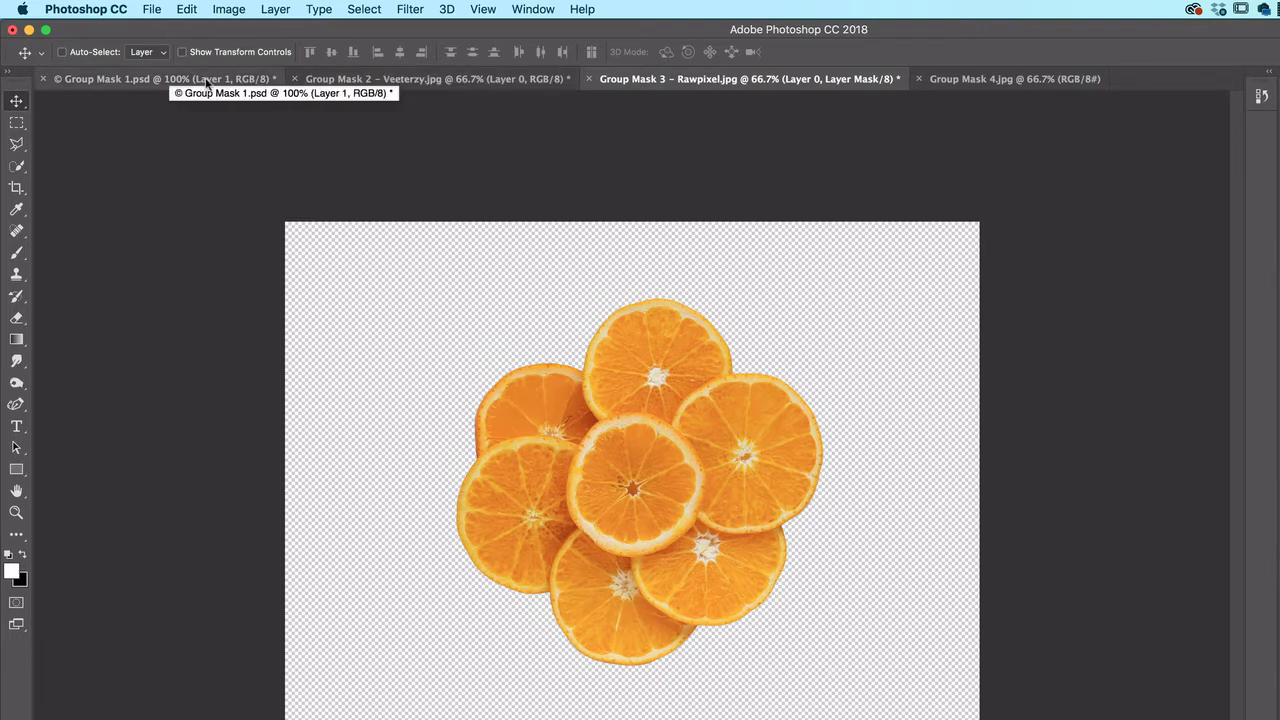
{"action": "left_click", "coordinate": [160, 78]}
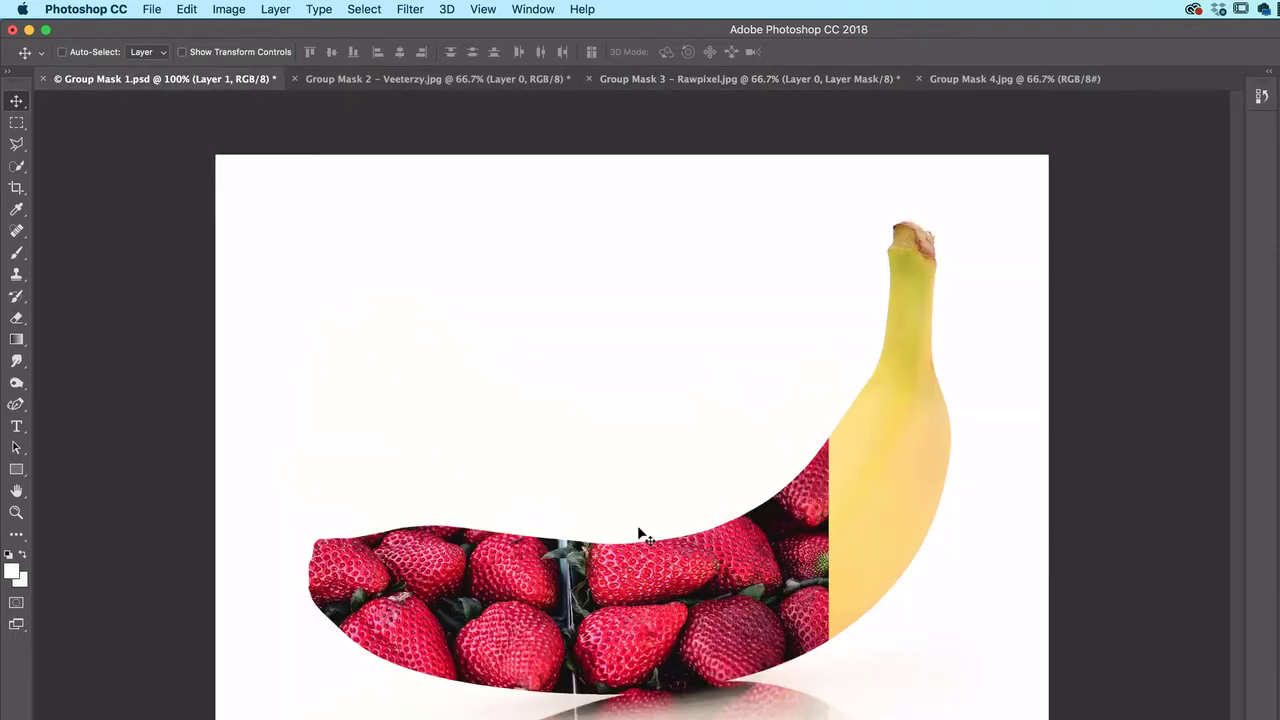
{"action": "key", "text": "super+v"}
{"action": "left_click_drag", "start_coordinate": [634, 531], "coordinate": [694, 551]}
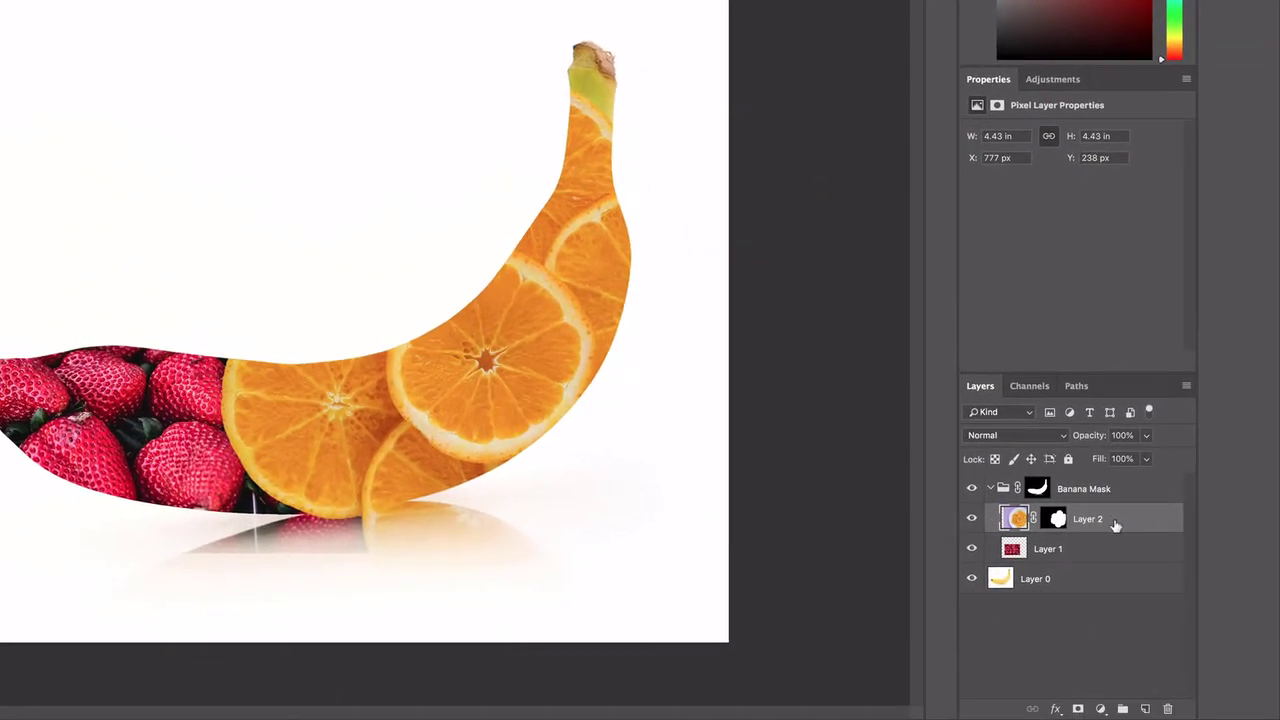
- Convert the orange slices layer to a smart object, scale it down and reposition it over the banana's right-hand curve
{"action": "right_click", "coordinate": [1095, 522]}
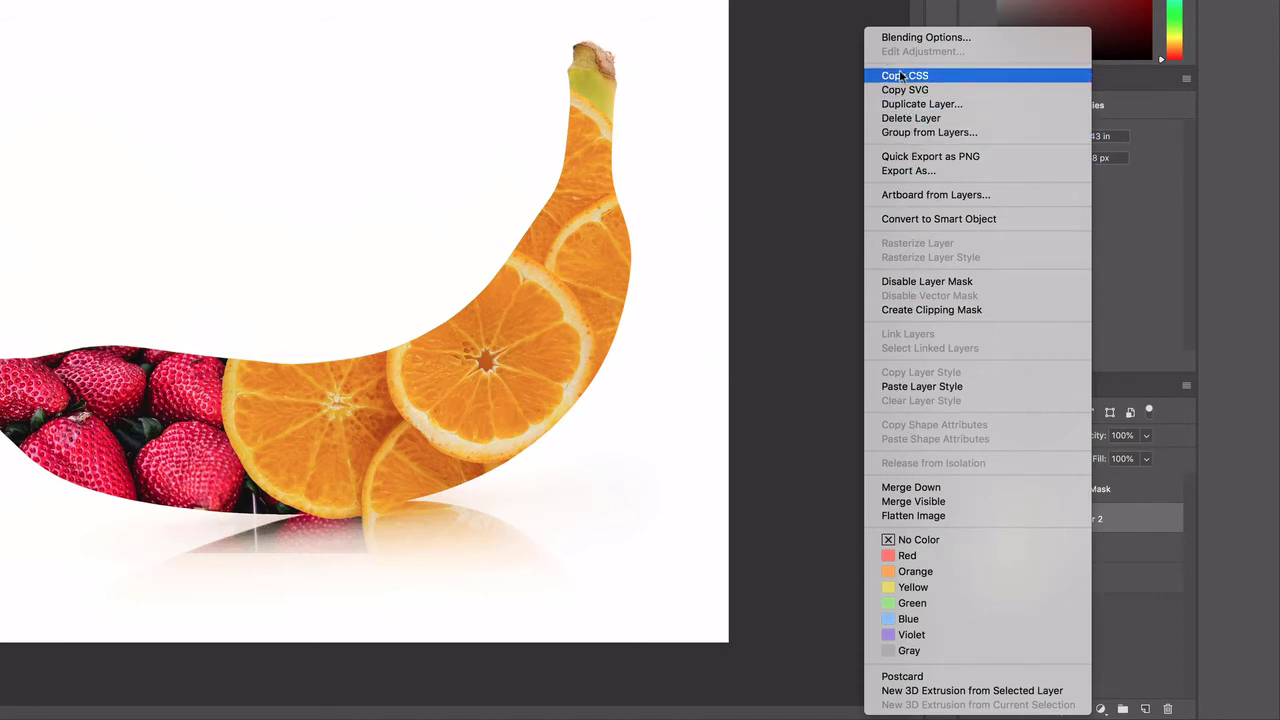
{"action": "left_click", "coordinate": [885, 218]}
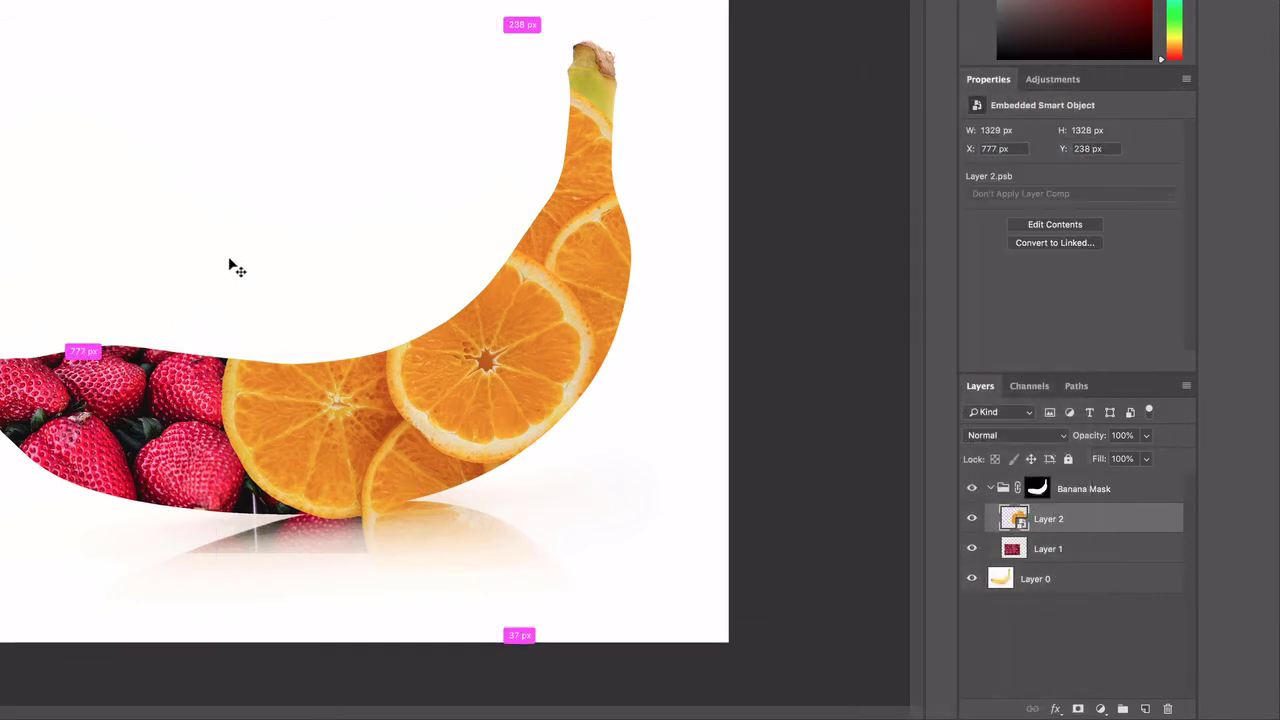
{"action": "key", "text": "ctrl+t"}
{"action": "left_click_drag", "start_coordinate": [794, 63], "coordinate": [593, 320]}
{"action": "left_click_drag", "start_coordinate": [531, 388], "coordinate": [588, 291]}
{"action": "left_click_drag", "start_coordinate": [614, 189], "coordinate": [630, 171]}
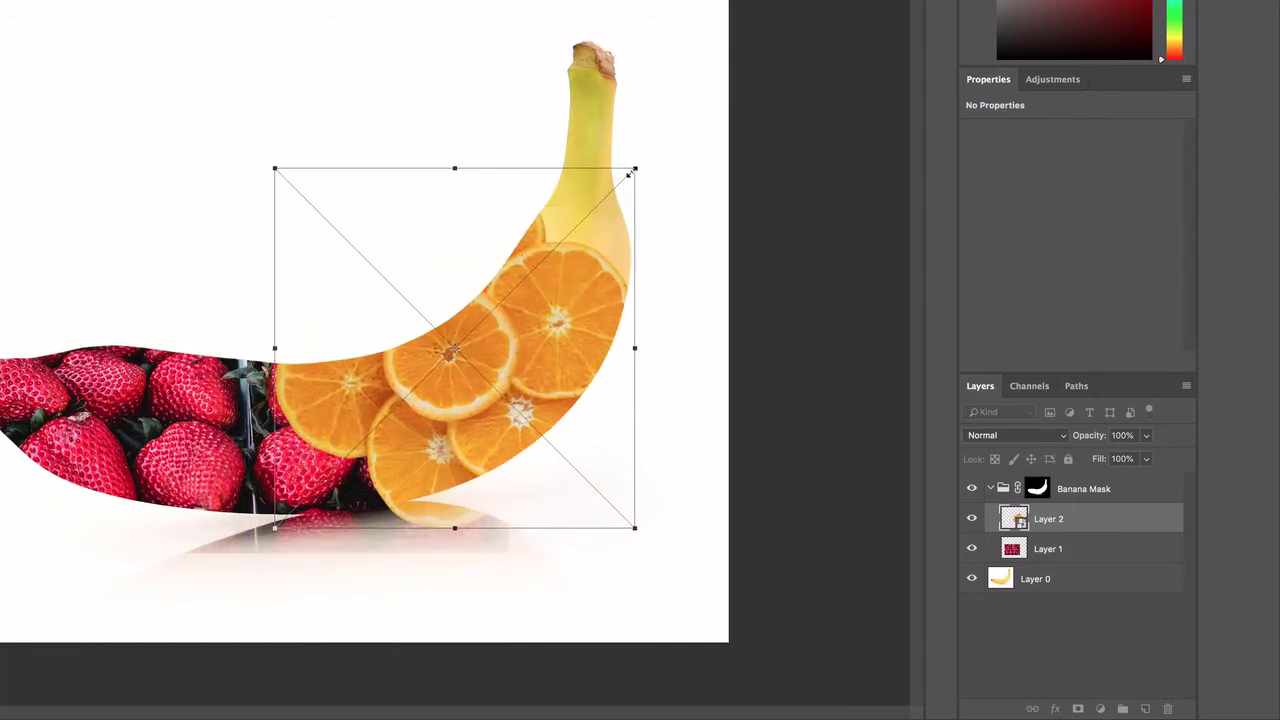
{"action": "key", "text": "Return"}
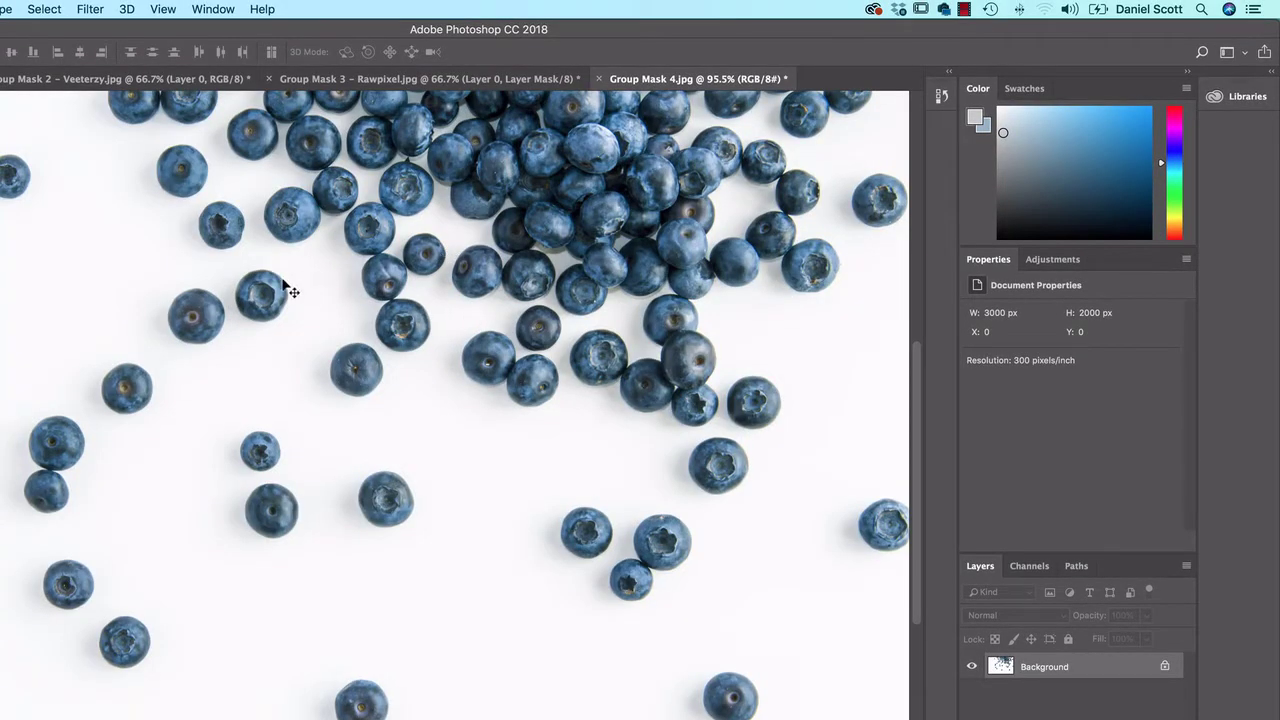
- Start a Color Range selection in Group Mask 4.jpg, sampling several blueberry tones with Fuzziness set to 83
{"action": "left_click", "coordinate": [40, 9]}
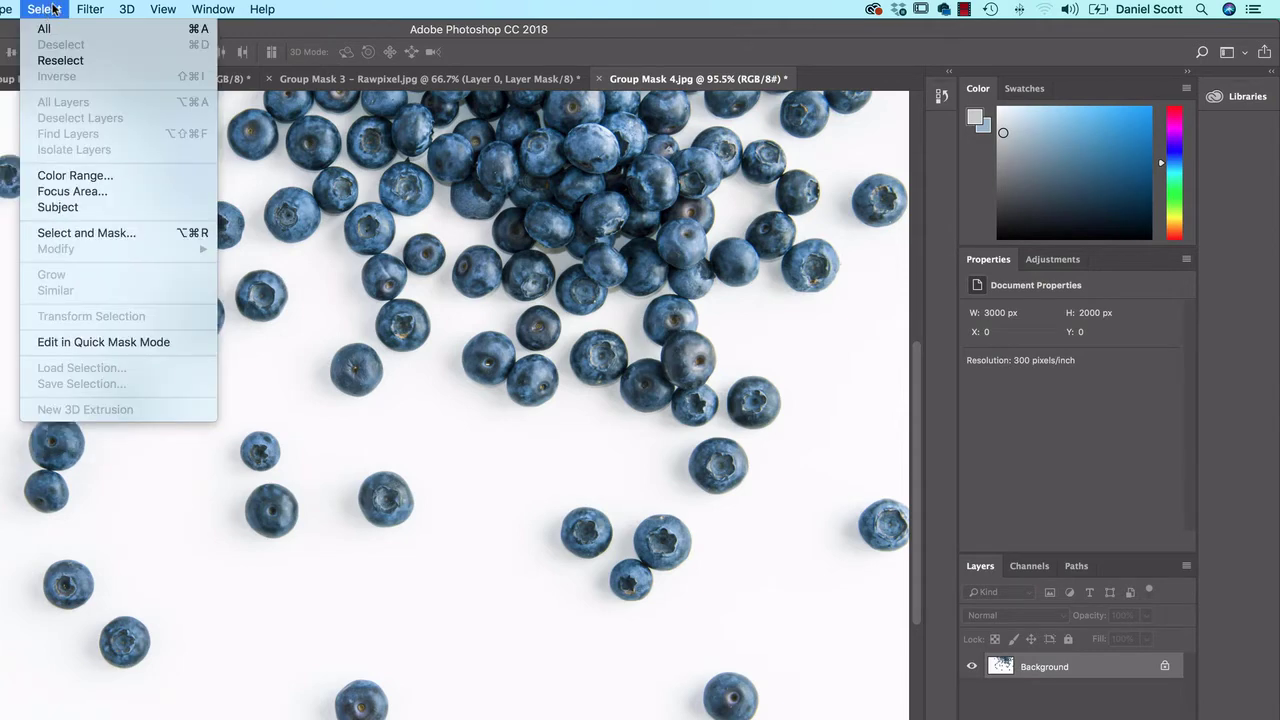
{"action": "left_click", "coordinate": [62, 176]}
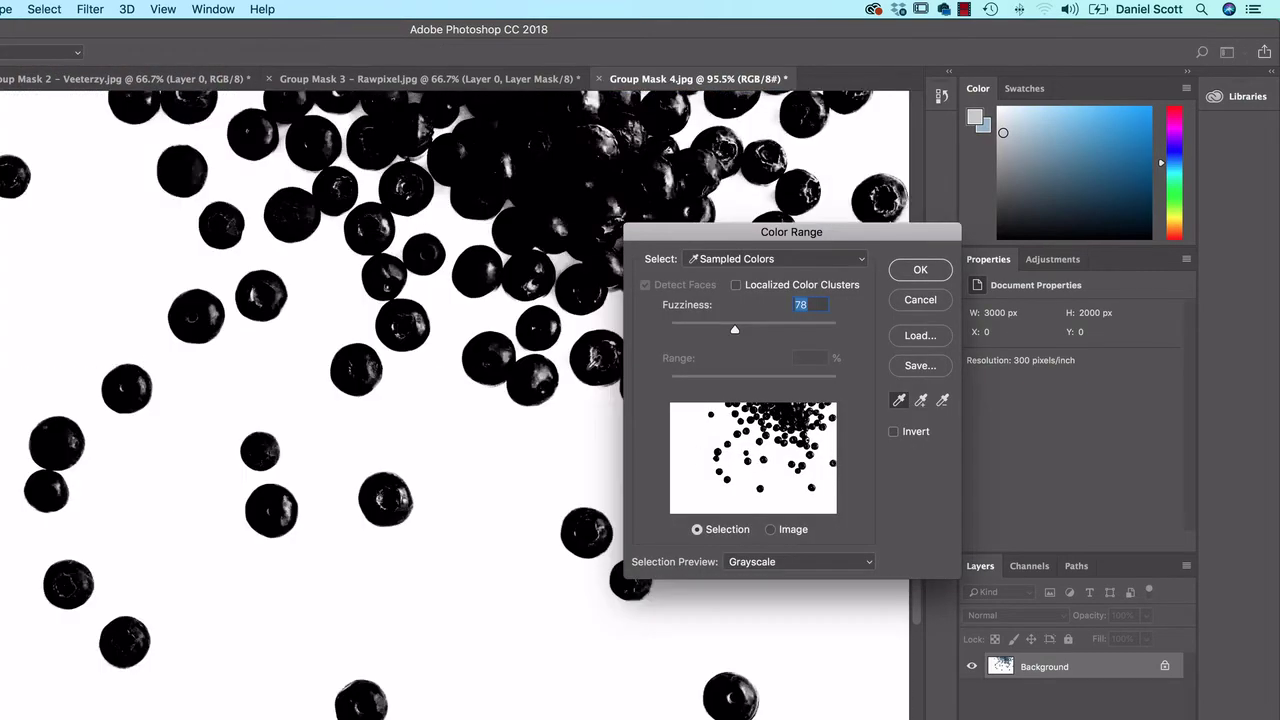
{"action": "left_click", "coordinate": [490, 354]}
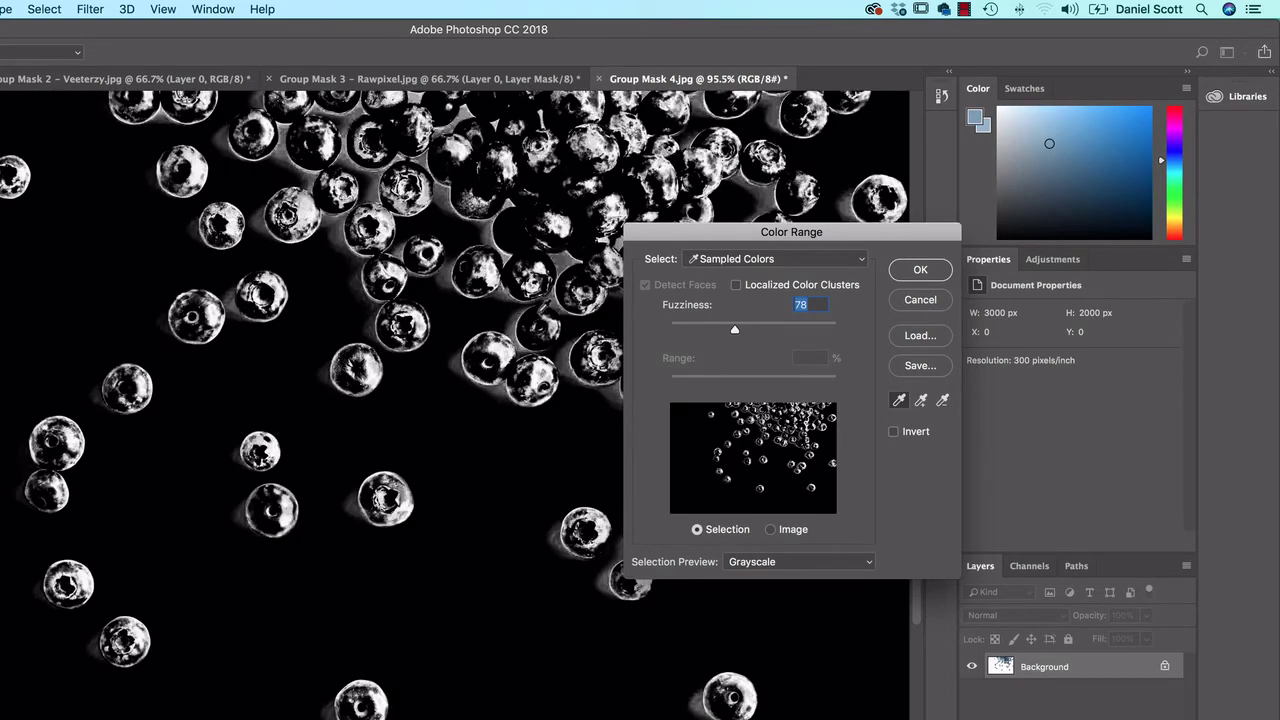
{"action": "left_click", "coordinate": [921, 400]}
{"action": "left_click", "coordinate": [497, 344]}
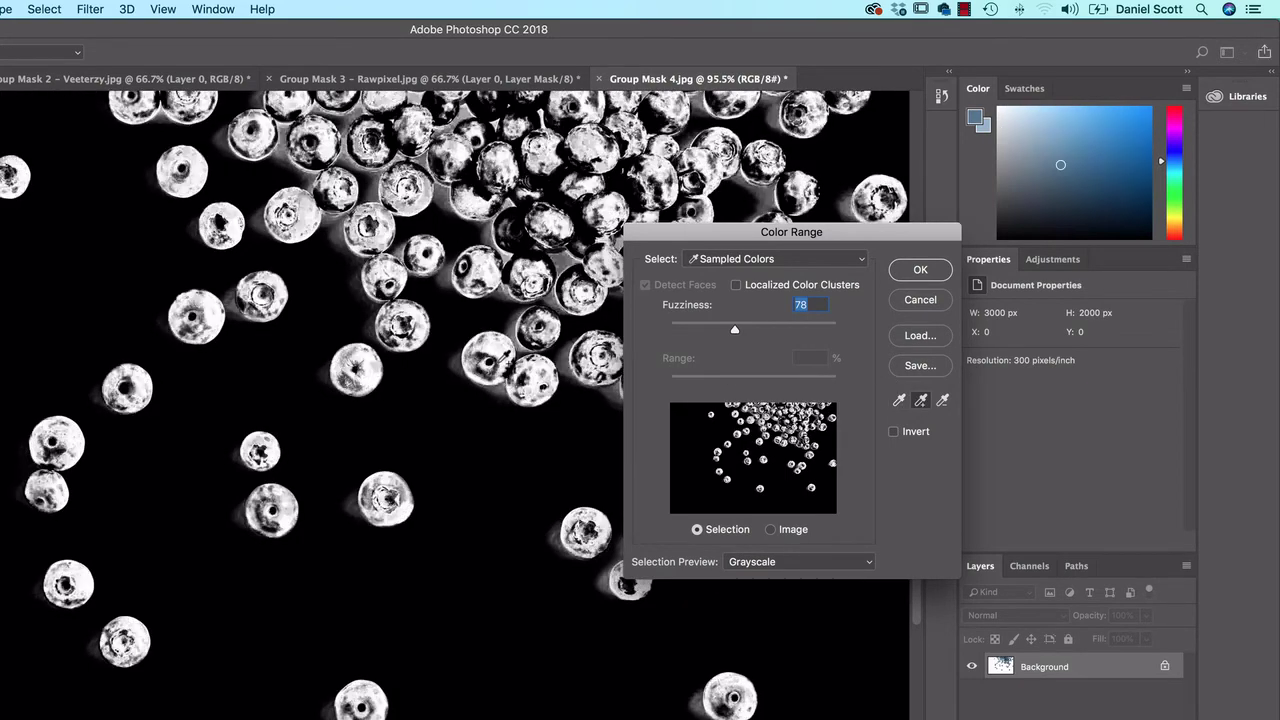
{"action": "mouse_move", "coordinate": [735, 330]}
{"action": "left_mouse_down"}
{"action": "mouse_move", "coordinate": [759, 338]}
{"action": "mouse_move", "coordinate": [739, 334]}
{"action": "left_mouse_up"}
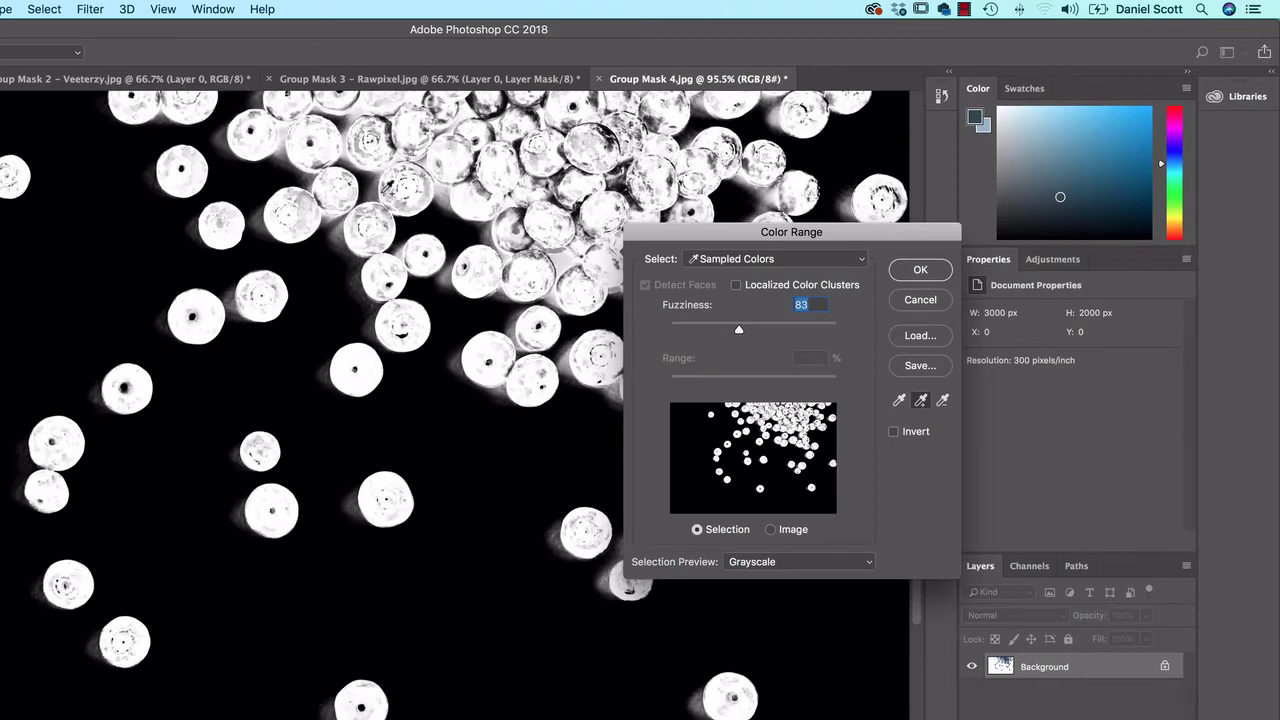
- Select the white background with Color Range by resampling it, adding the pale grey shadow beside a blueberry, and accept with Fuzziness at 83
{"action": "left_click", "coordinate": [899, 401]}
{"action": "left_click", "coordinate": [499, 606]}
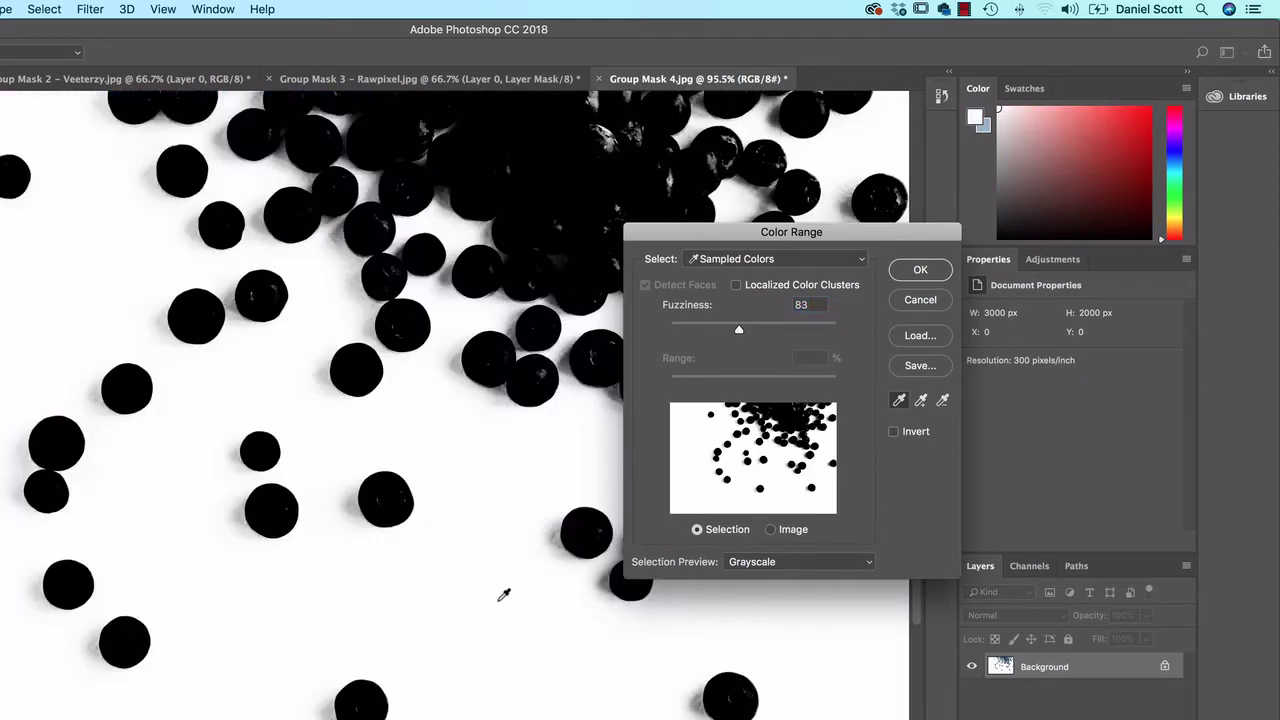
{"action": "left_click", "coordinate": [921, 400]}
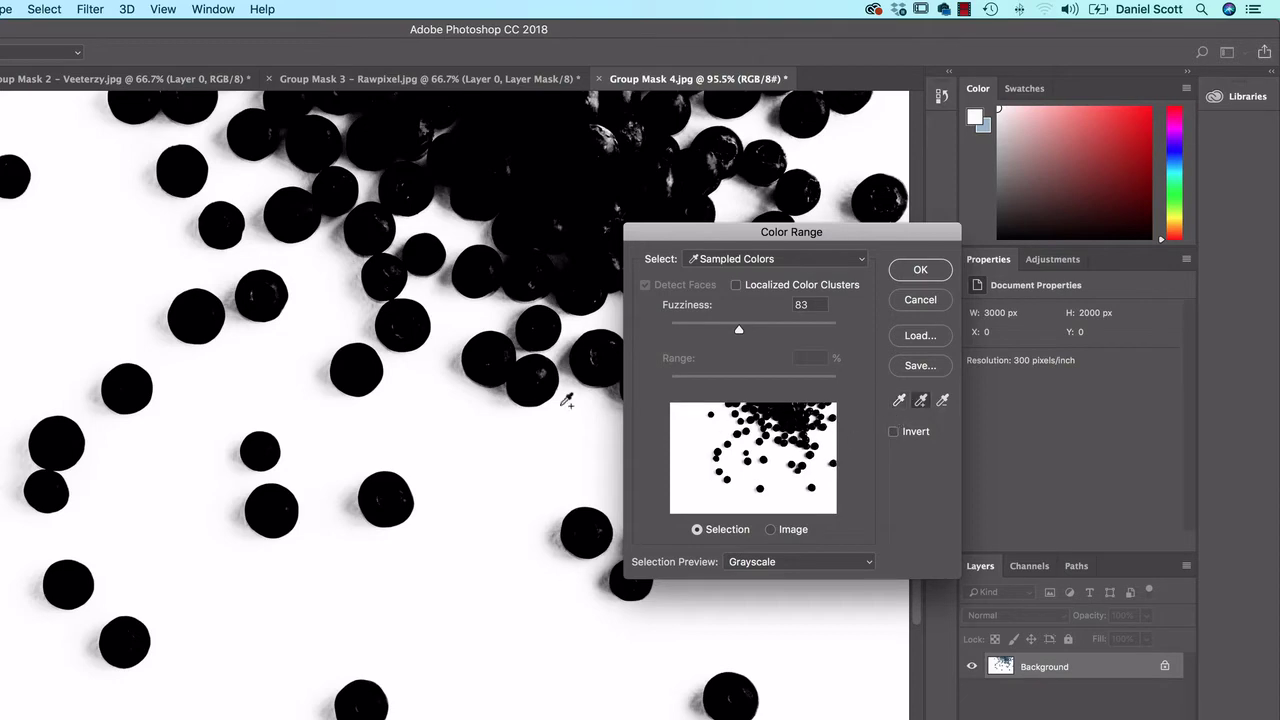
{"action": "left_click", "coordinate": [460, 364]}
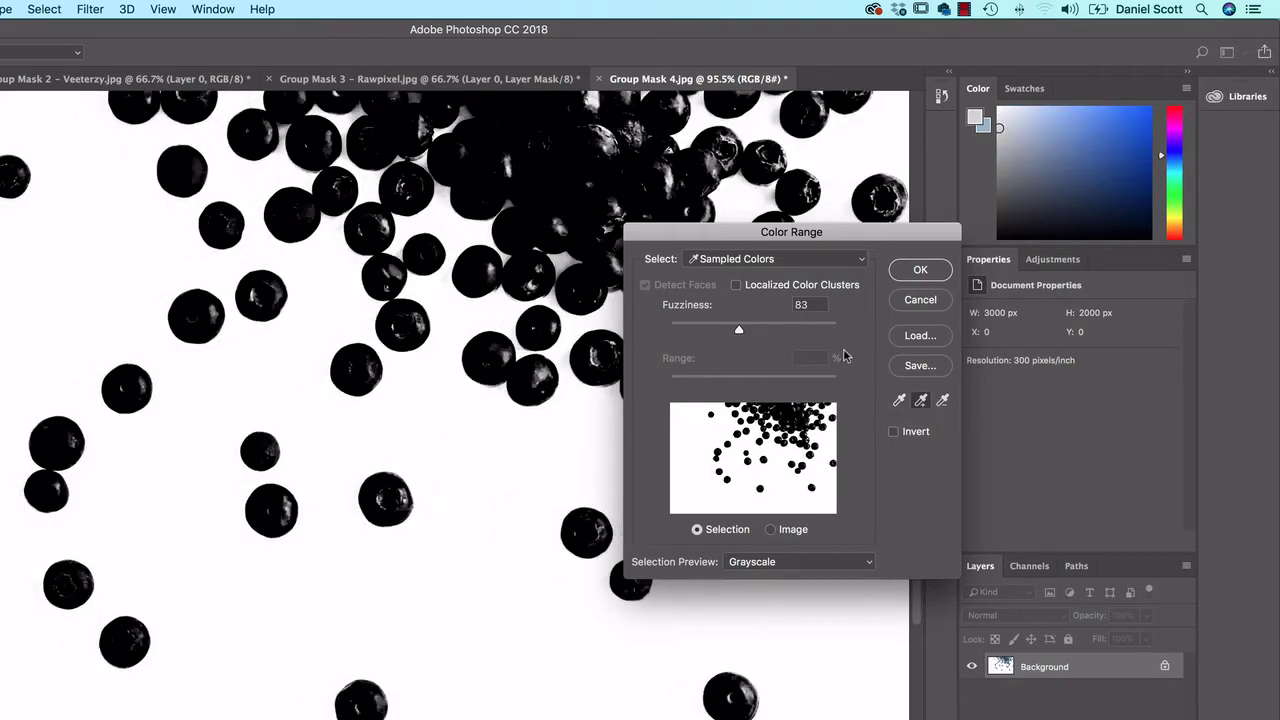
{"action": "left_click", "coordinate": [920, 272]}
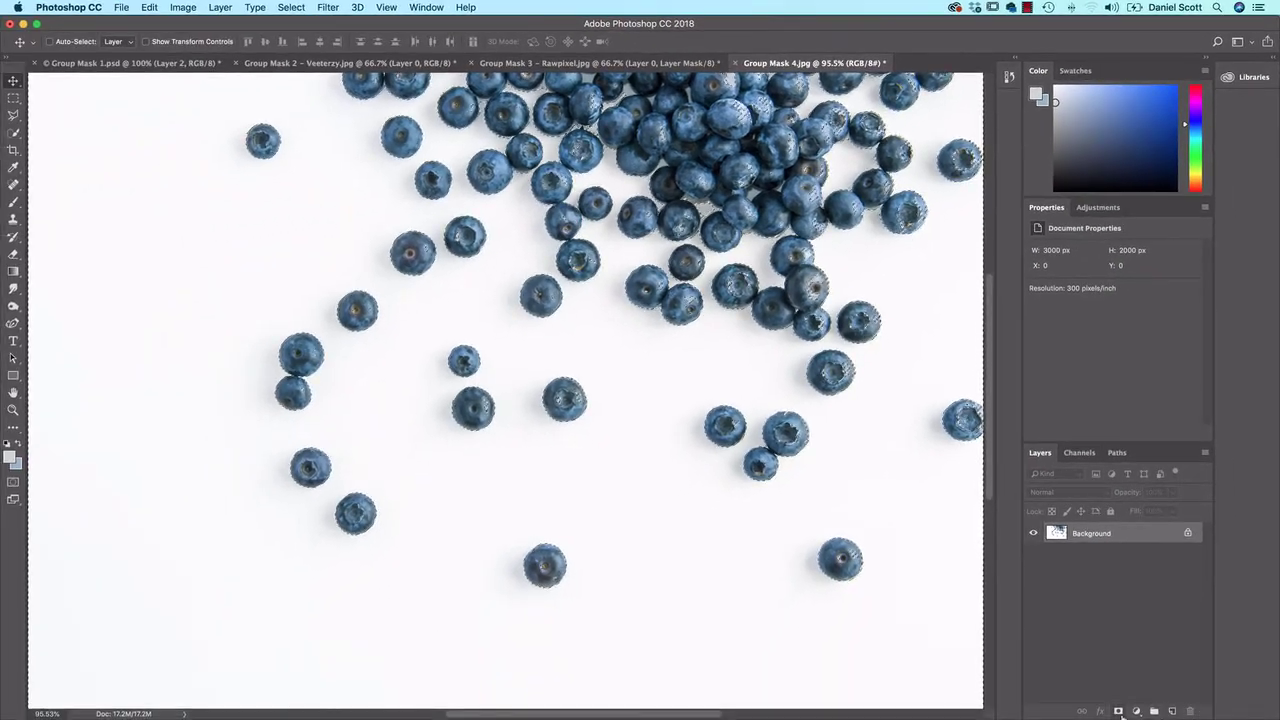
- Try masking the blueberry image with the background selection, and undo the mask
{"action": "left_click", "coordinate": [1118, 711]}
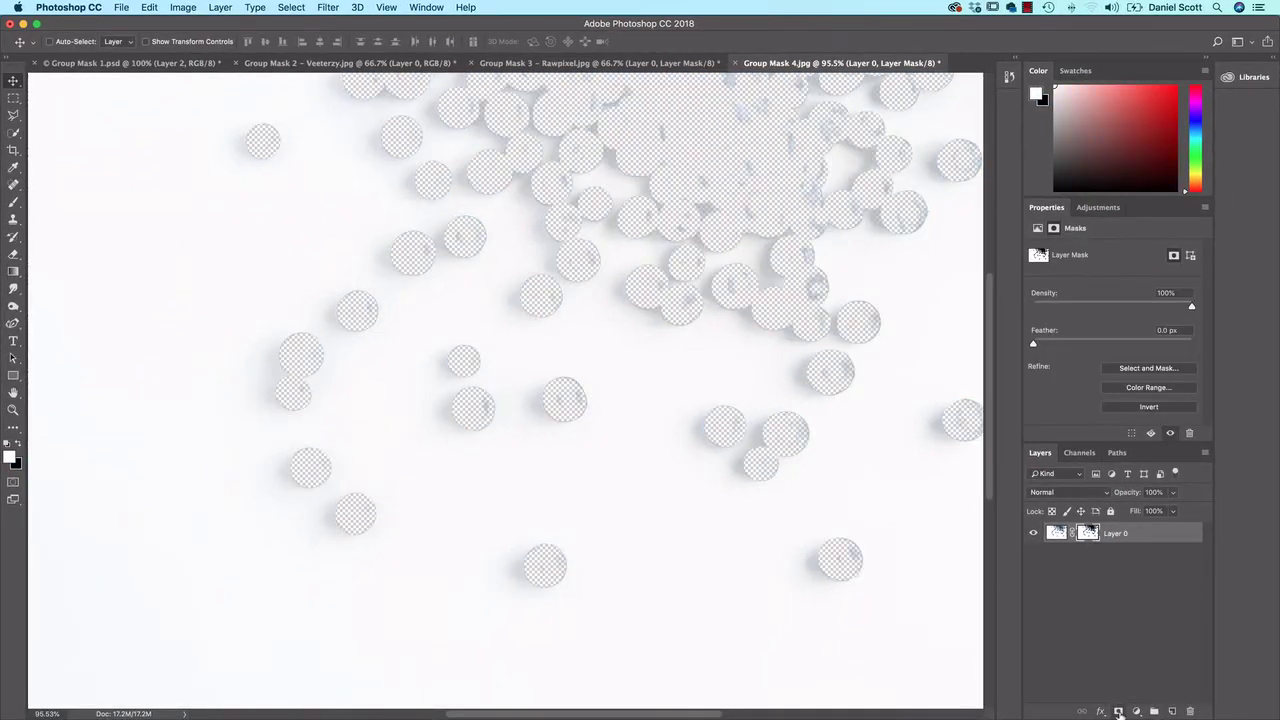
{"action": "left_click", "coordinate": [1118, 711]}
{"action": "key", "text": "super+z"}
{"action": "key", "text": "alt+super+z"}
- Invert the selection so it covers the blueberries and add it as a layer mask
{"action": "left_click", "coordinate": [294, 7]}
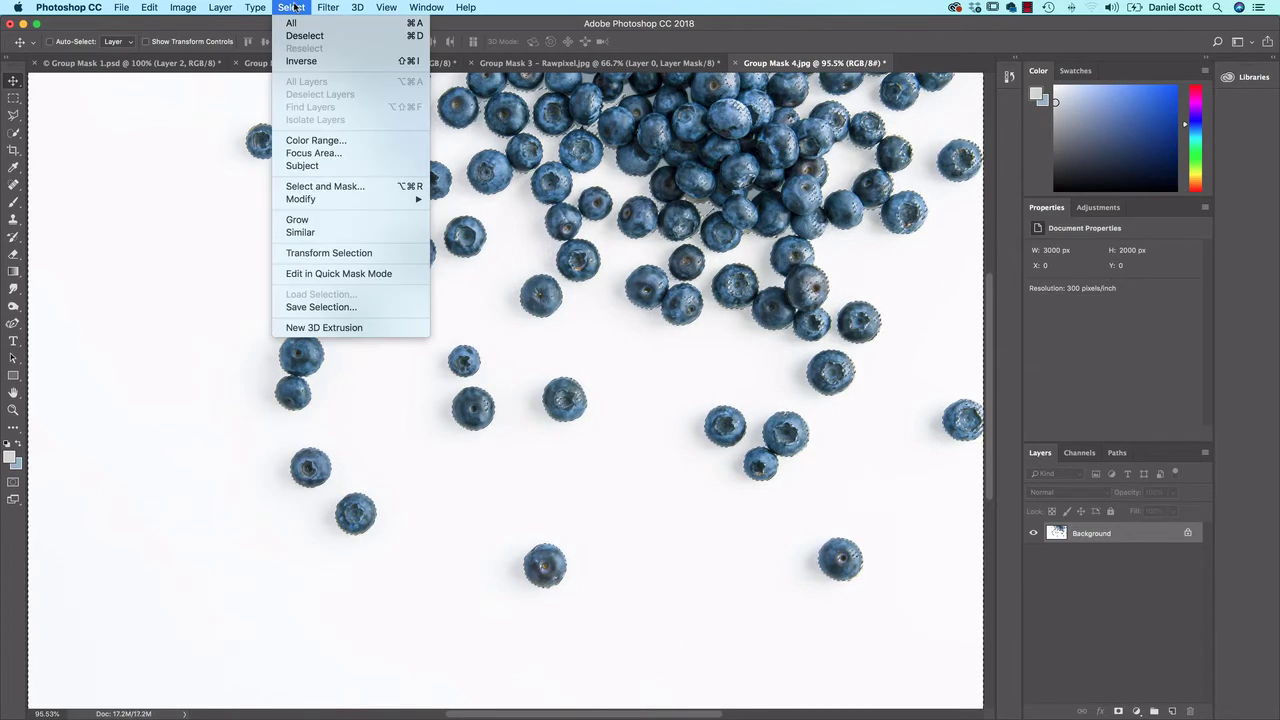
{"action": "left_click", "coordinate": [303, 63]}
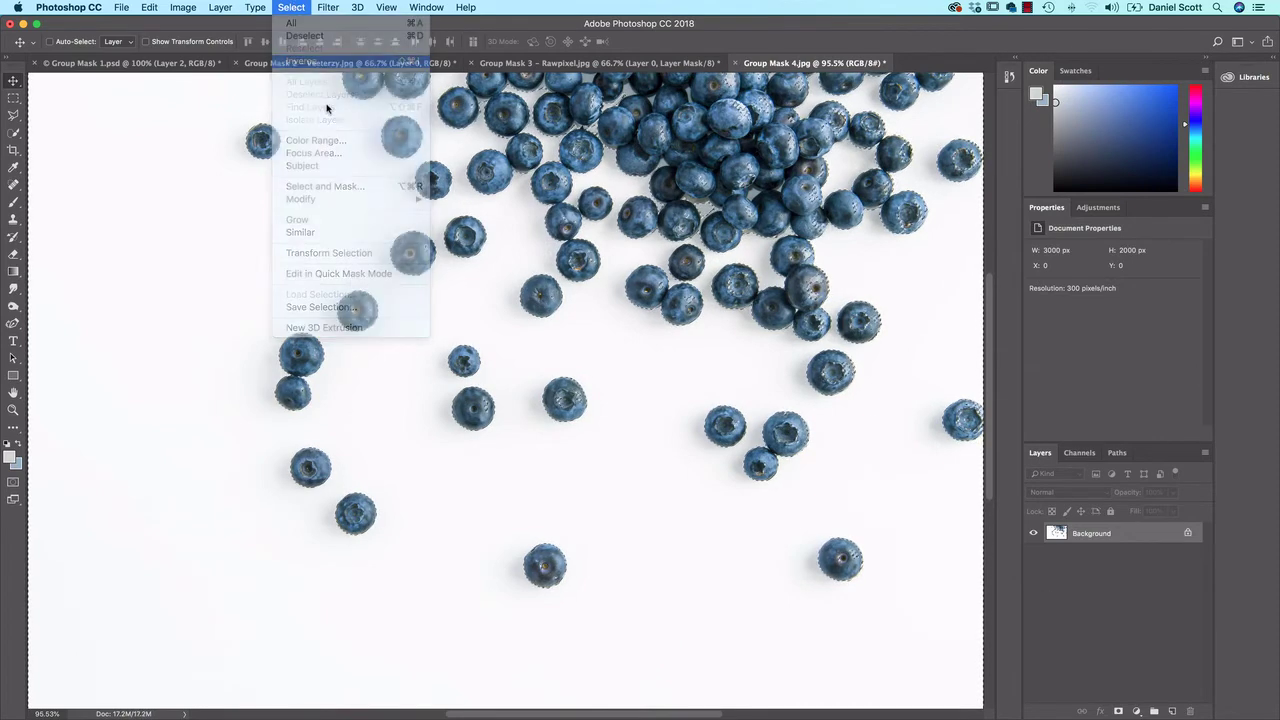
{"action": "left_click", "coordinate": [1120, 711]}
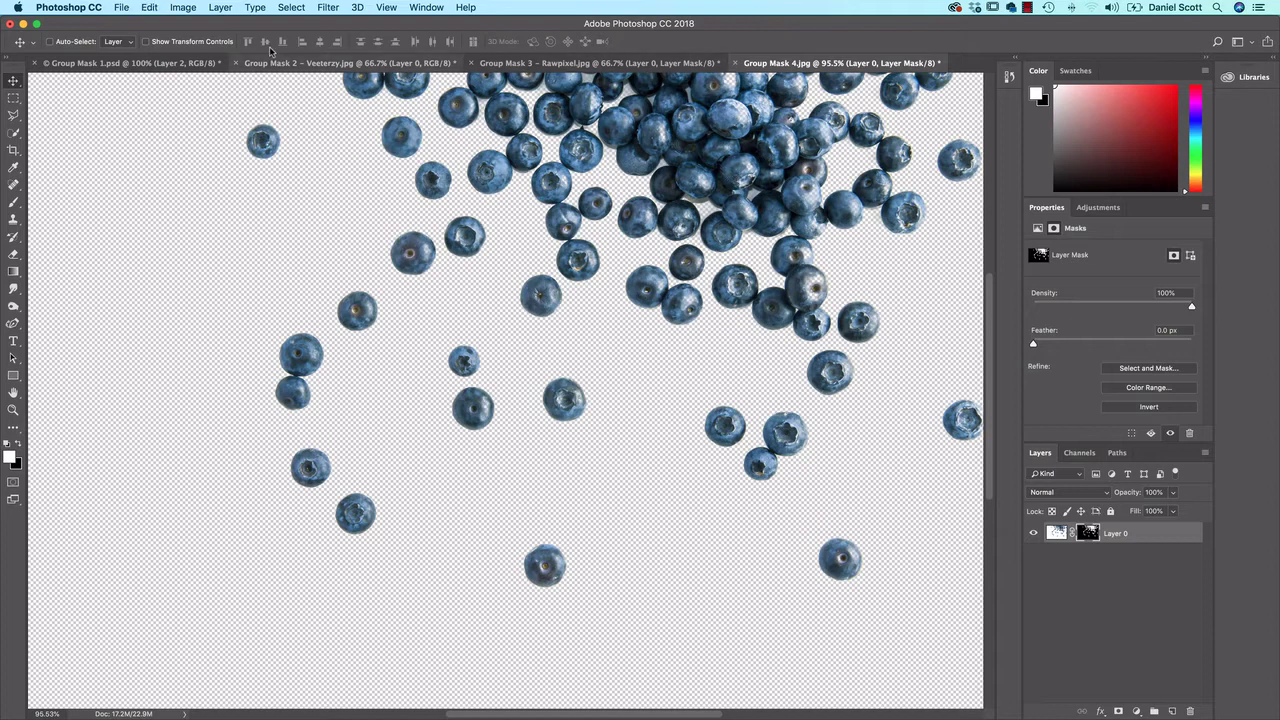
- Copy the masked blueberries into the Banana Mask group of Group Mask 1.psd, scaled to about 64% and positioned over the banana's stem
{"action": "left_click", "coordinate": [160, 63]}
{"action": "key", "text": "ctrl+v"}
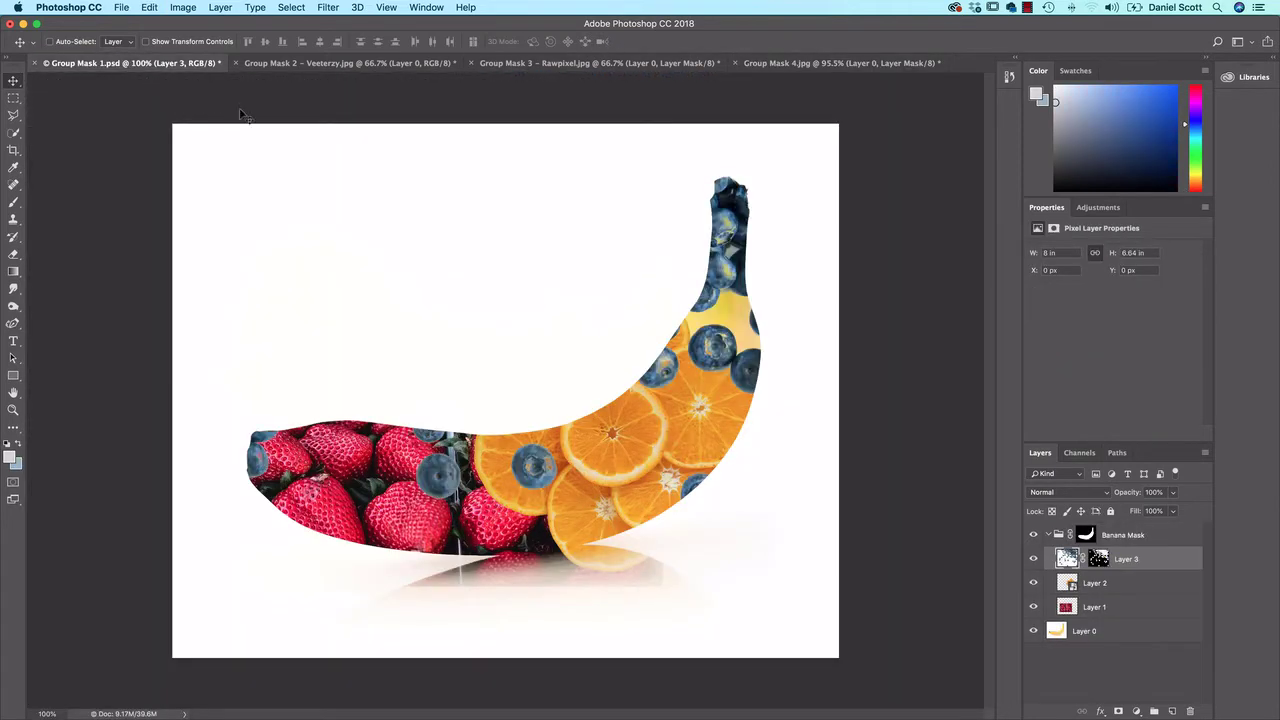
{"action": "key", "text": "ctrl+t"}
{"action": "left_click_drag", "start_coordinate": [972, 124], "coordinate": [791, 245]}
{"action": "left_click_drag", "start_coordinate": [752, 346], "coordinate": [855, 272]}
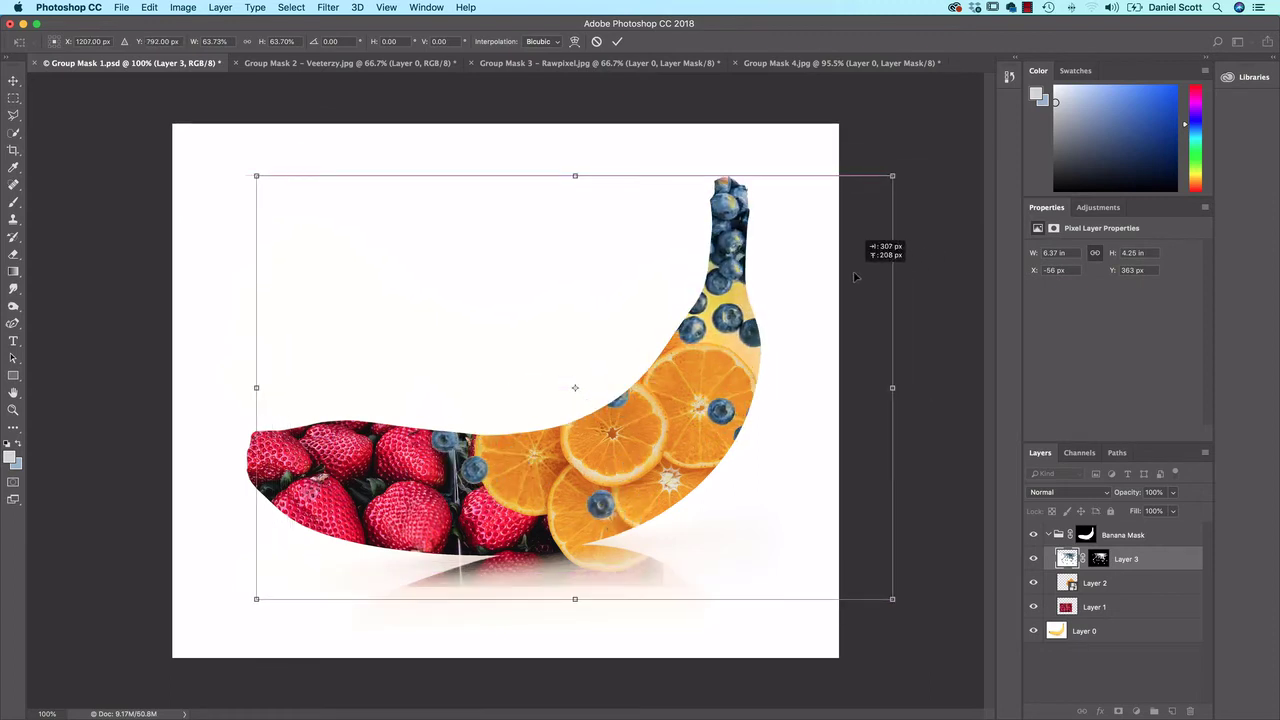
{"action": "key", "text": "Return"}
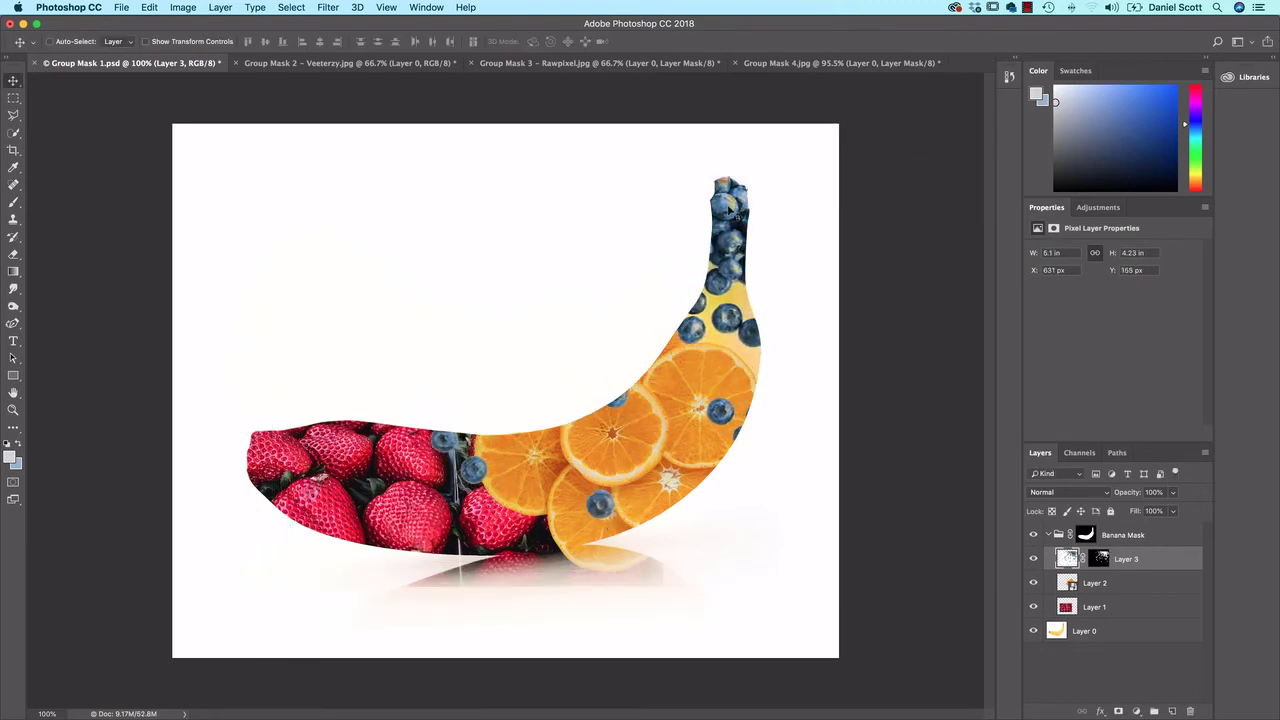
- Target the blueberry layer's mask with the Brush tool and reduce the brush size to 59
{"action": "left_click", "coordinate": [1100, 560]}
{"action": "key", "text": "b"}
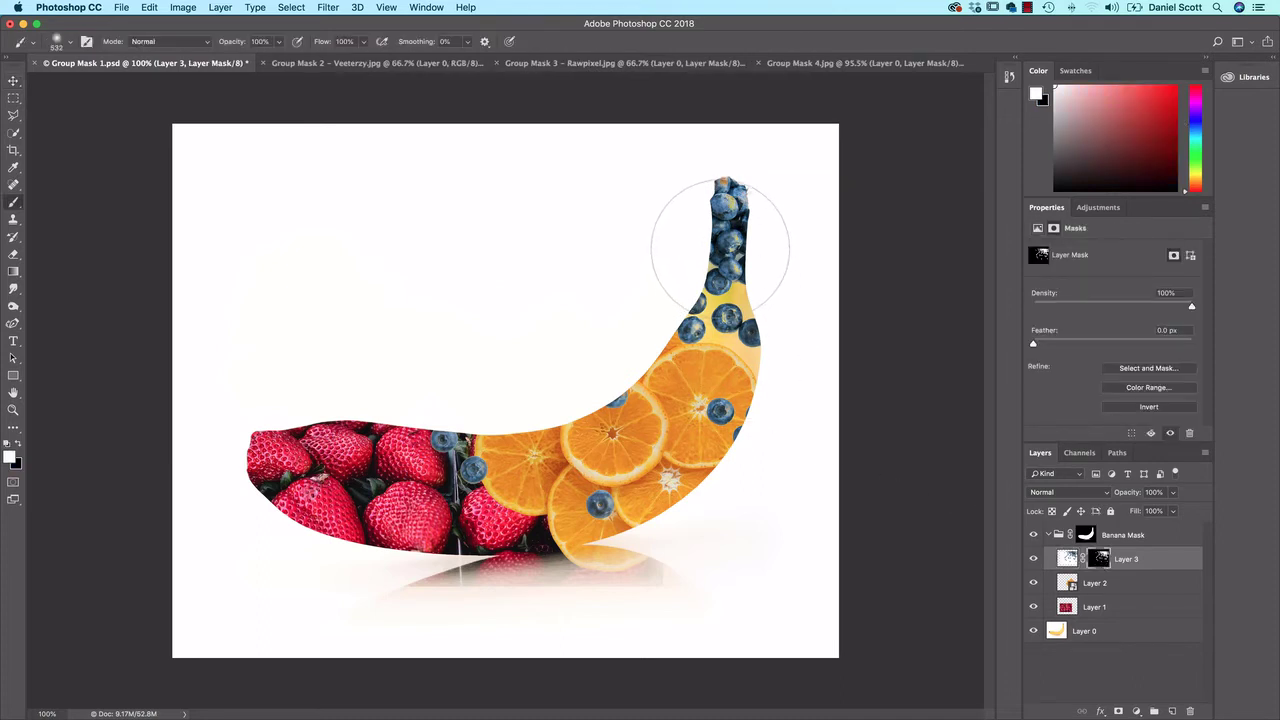
{"action": "mouse_move", "coordinate": [720, 245]}
{"action": "left_mouse_down"}
{"action": "mouse_move", "coordinate": [563, 257]}
{"action": "mouse_move", "coordinate": [580, 252]}
{"action": "left_mouse_up"}
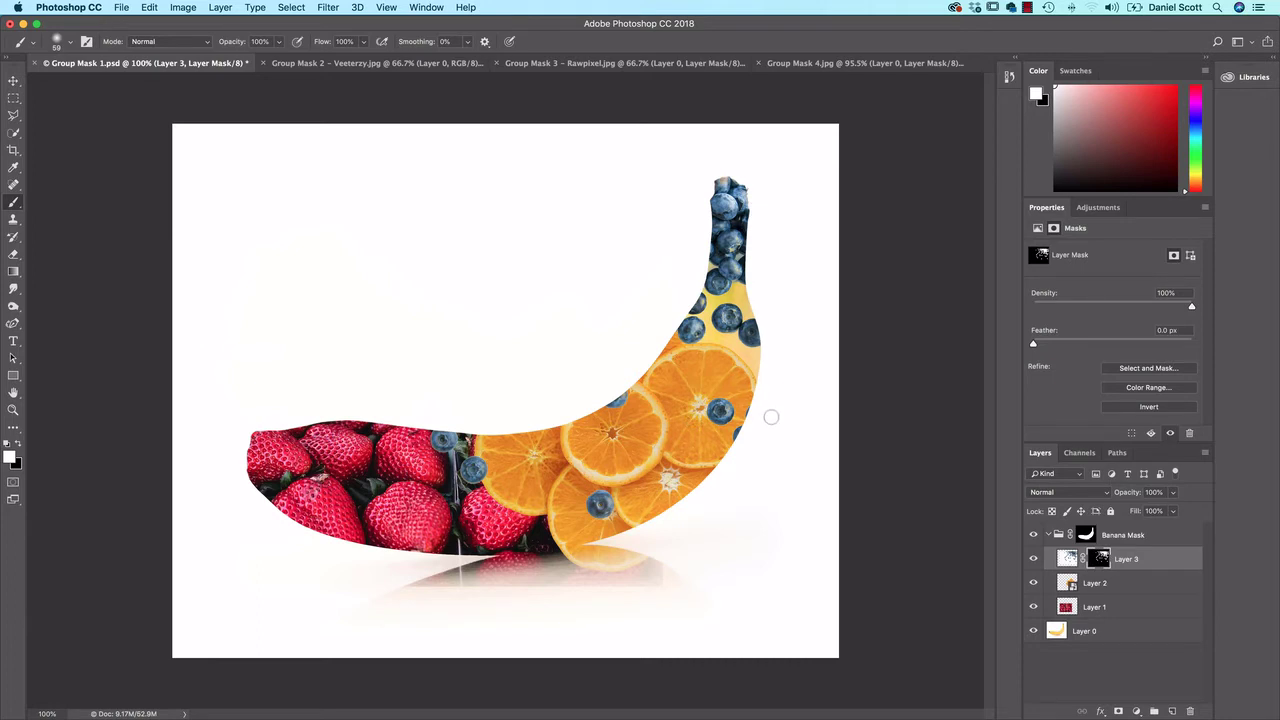
- Duplicate the original banana Layer 0, move the copy above the Banana Mask group and rename it Shadow
{"action": "left_click", "coordinate": [1105, 632]}
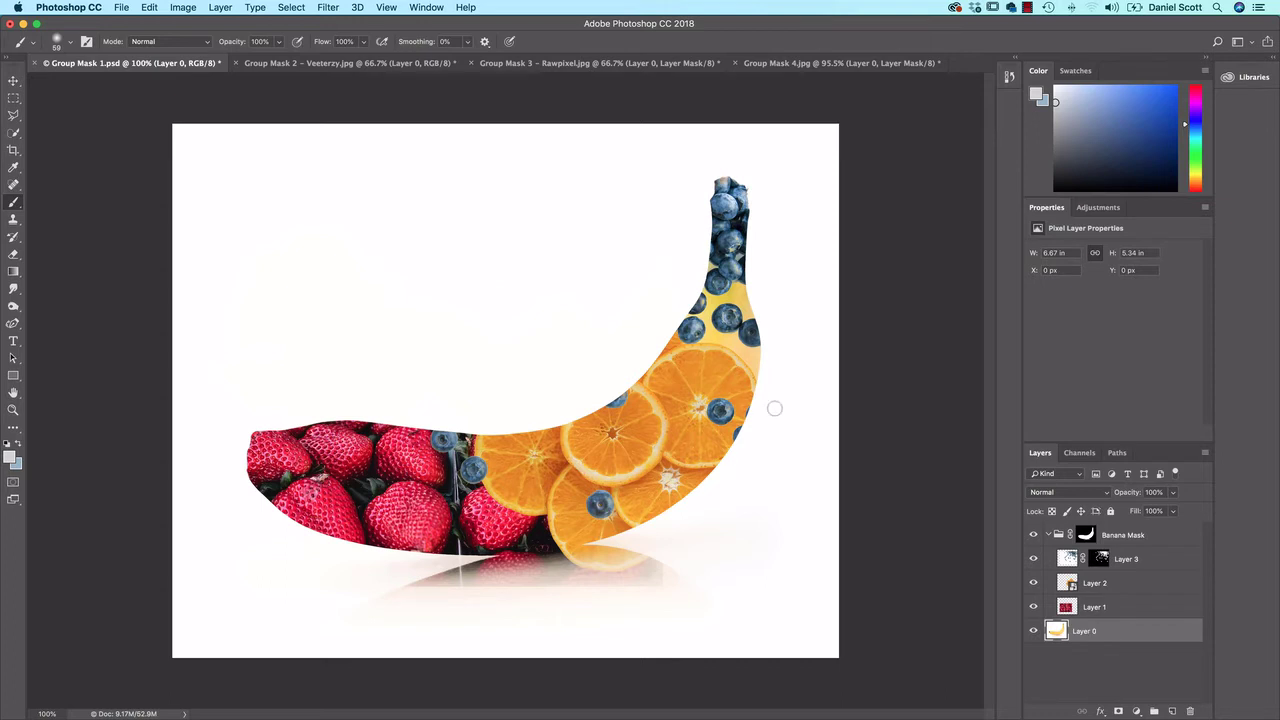
{"action": "key", "text": "v"}
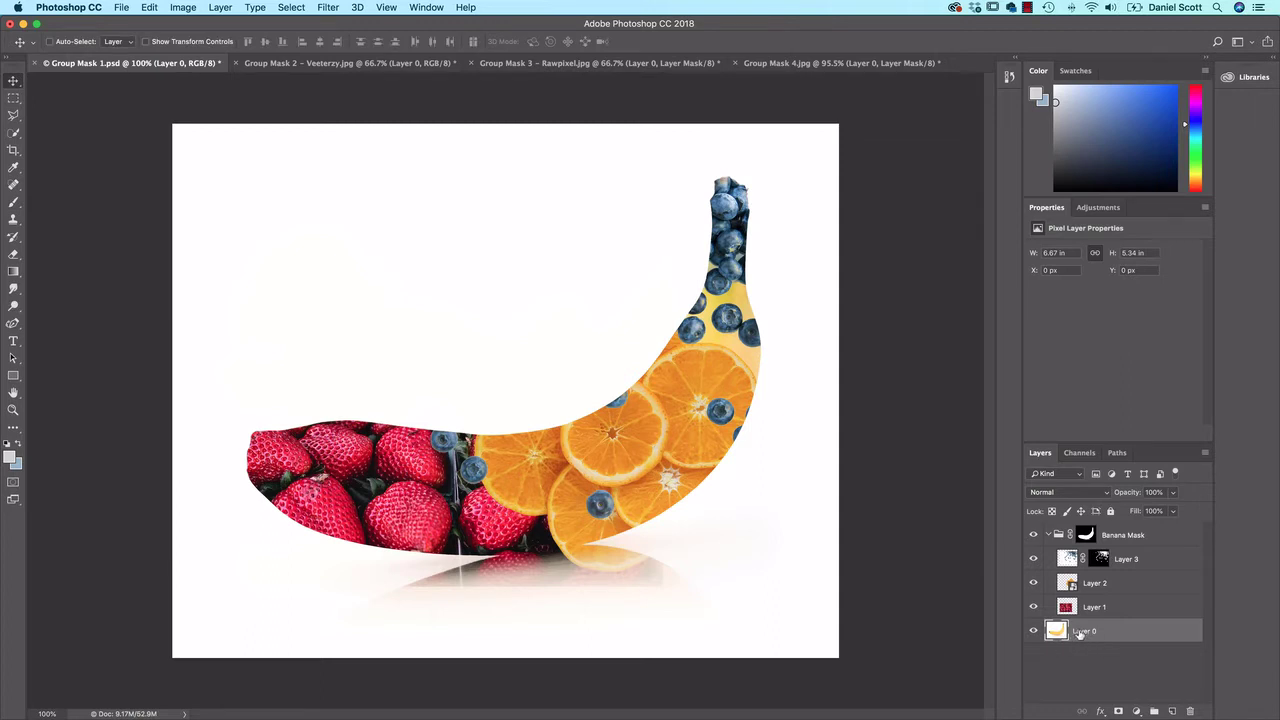
{"action": "left_click_drag", "start_coordinate": [1088, 634], "coordinate": [1174, 712]}
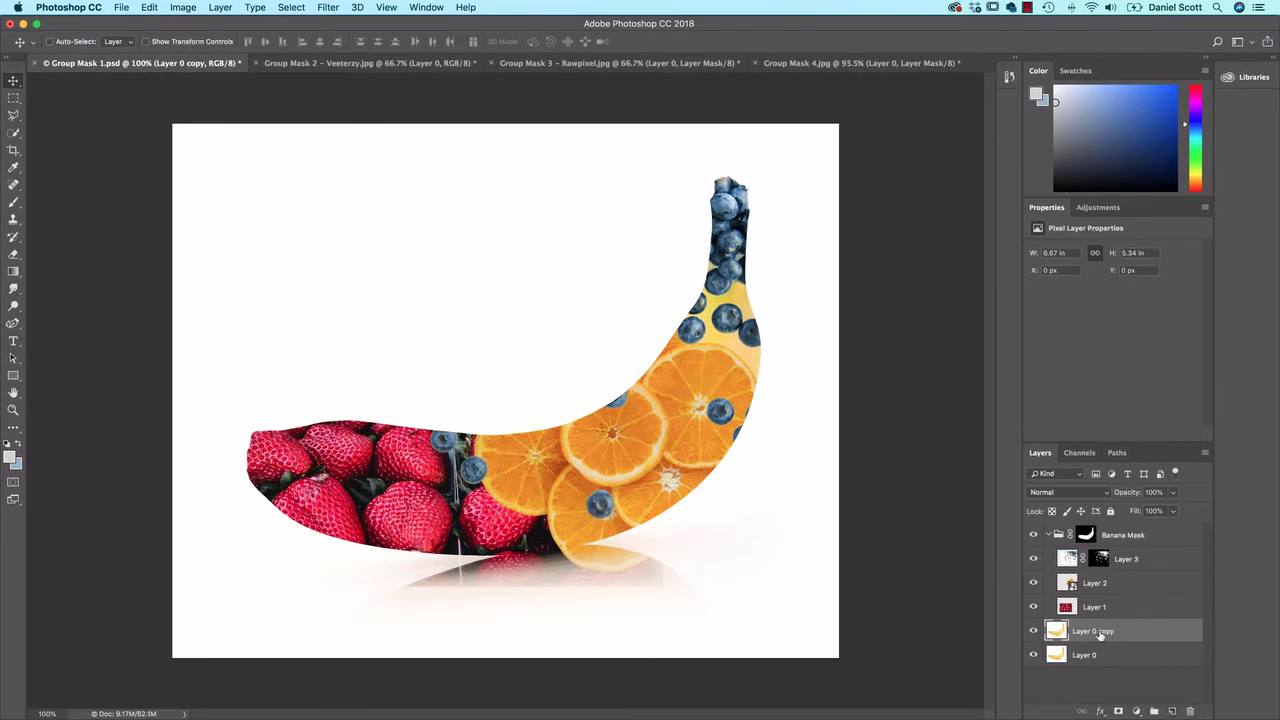
{"action": "left_click_drag", "start_coordinate": [1113, 632], "coordinate": [1087, 562]}
{"action": "double_click", "coordinate": [1103, 538]}
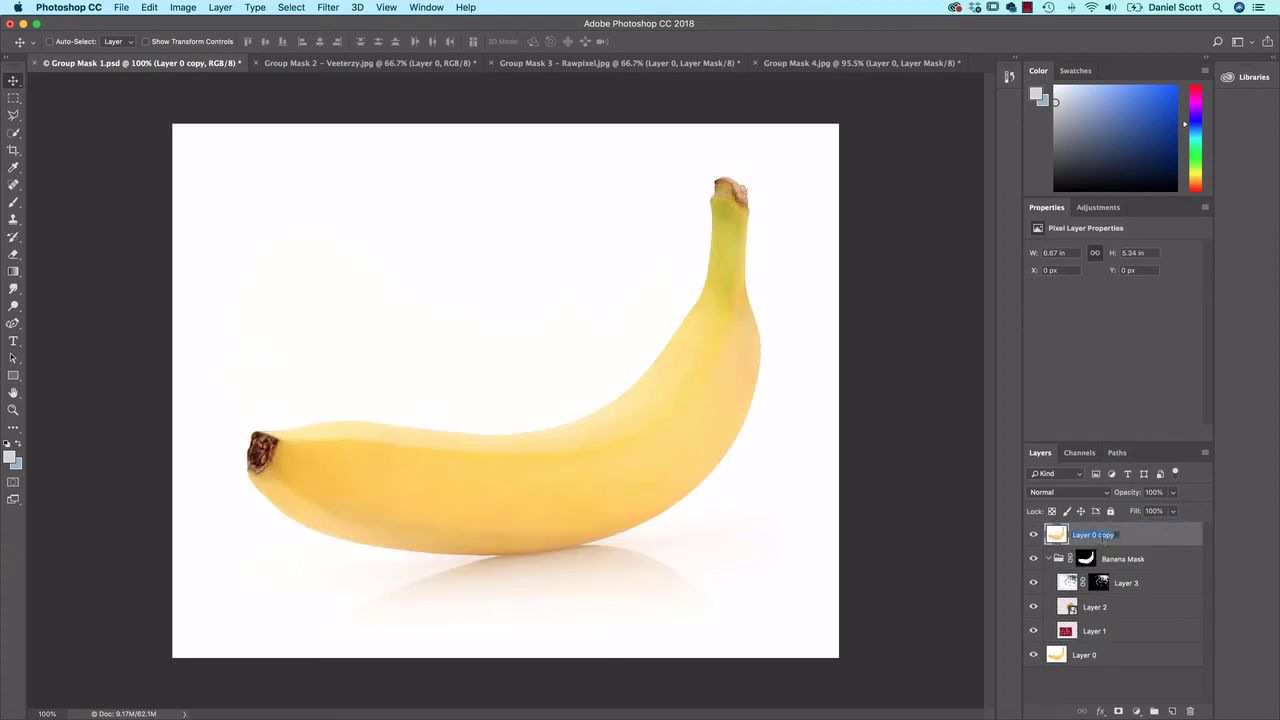
{"action": "type", "text": "Shadow"}
{"action": "key", "text": "Return"}
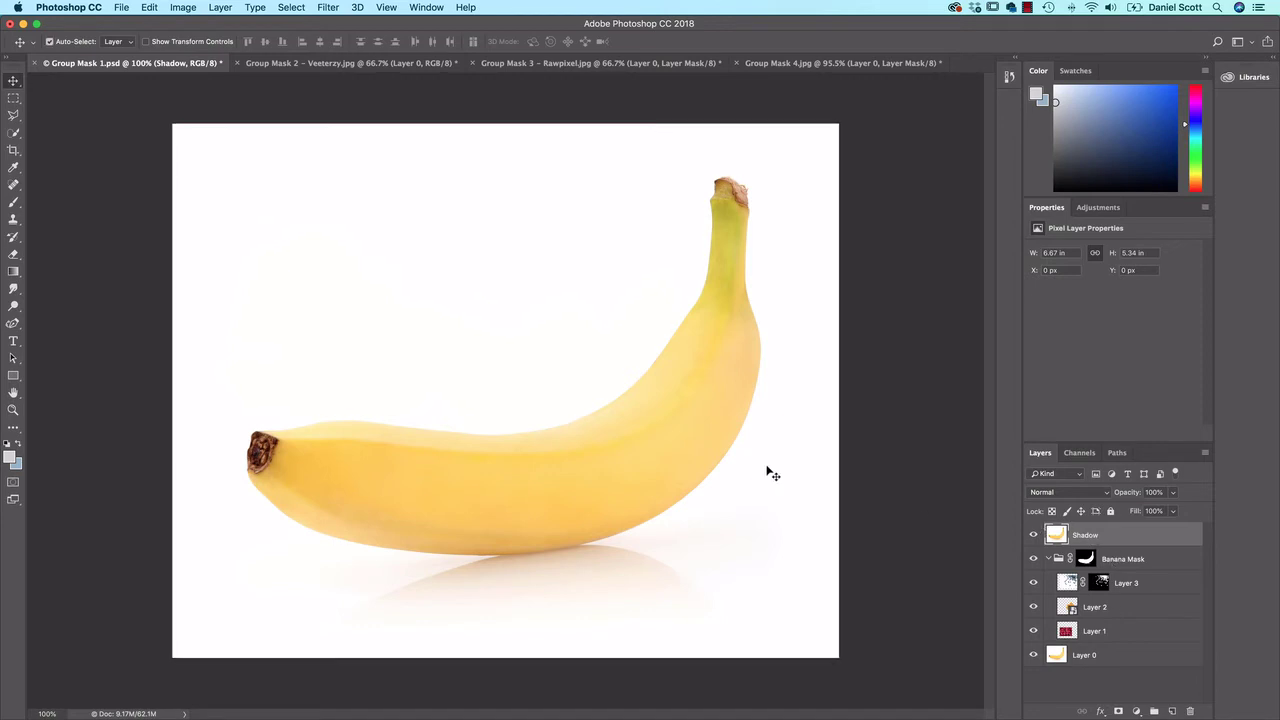
- Try the Desaturate adjustment on the Shadow layer, and undo it
{"action": "key", "text": "super+shift+u"}
{"action": "key", "text": "super+z"}
{"action": "left_click", "coordinate": [197, 10]}
{"action": "mouse_move", "coordinate": [213, 49]}
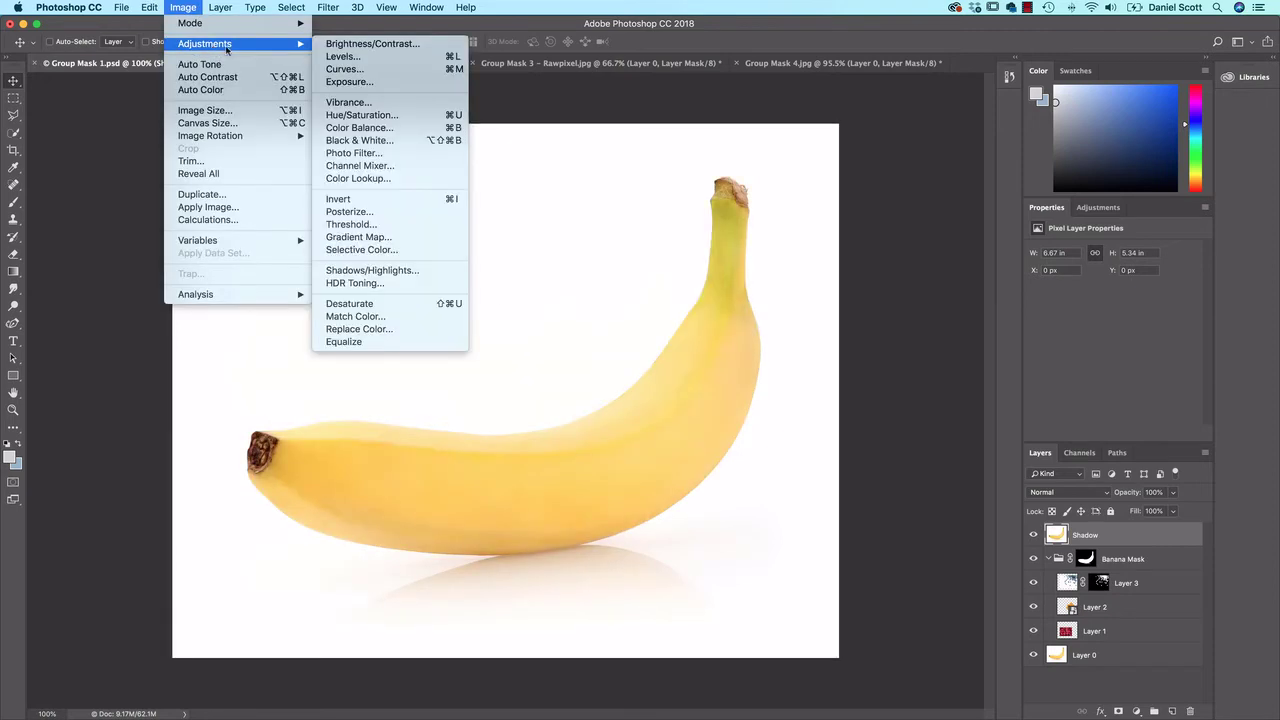
{"action": "left_click", "coordinate": [361, 306]}
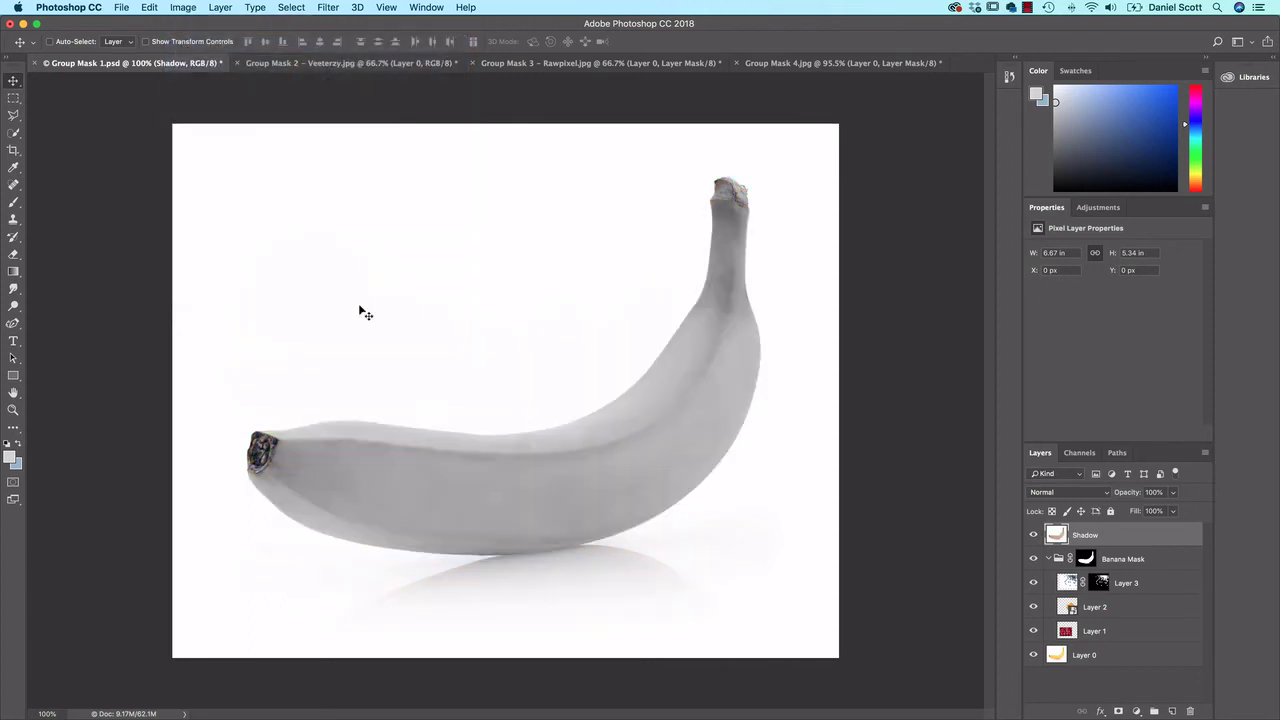
{"action": "key", "text": "super+z"}
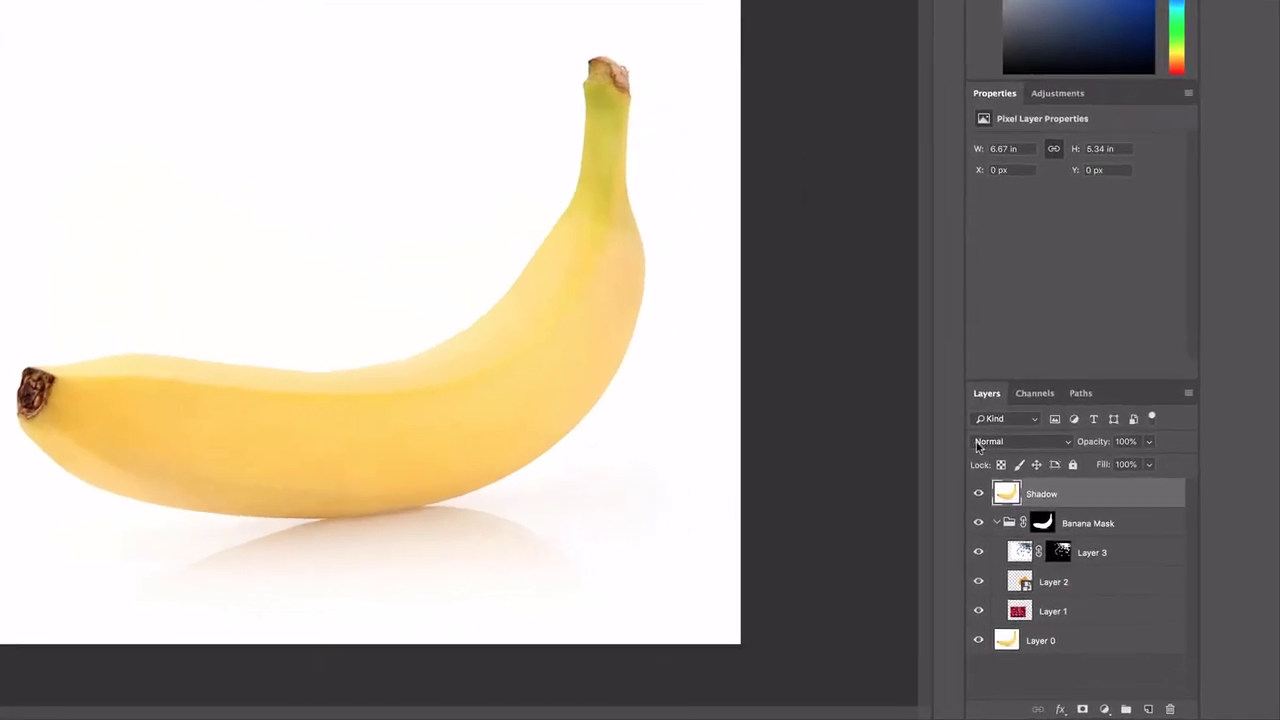
- Try the Multiply blend mode on the full-colour Shadow layer, and undo it
{"action": "left_click", "coordinate": [1069, 492]}
{"action": "left_click", "coordinate": [997, 485]}
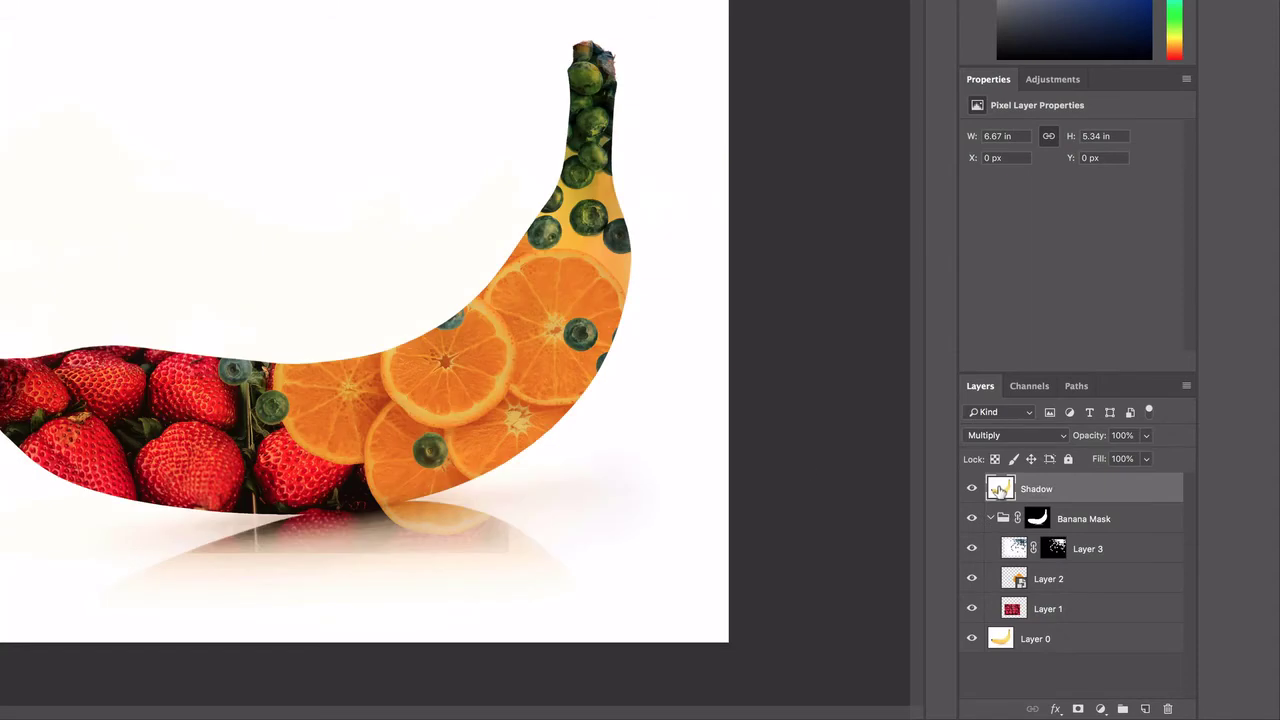
{"action": "key", "text": "super+z"}
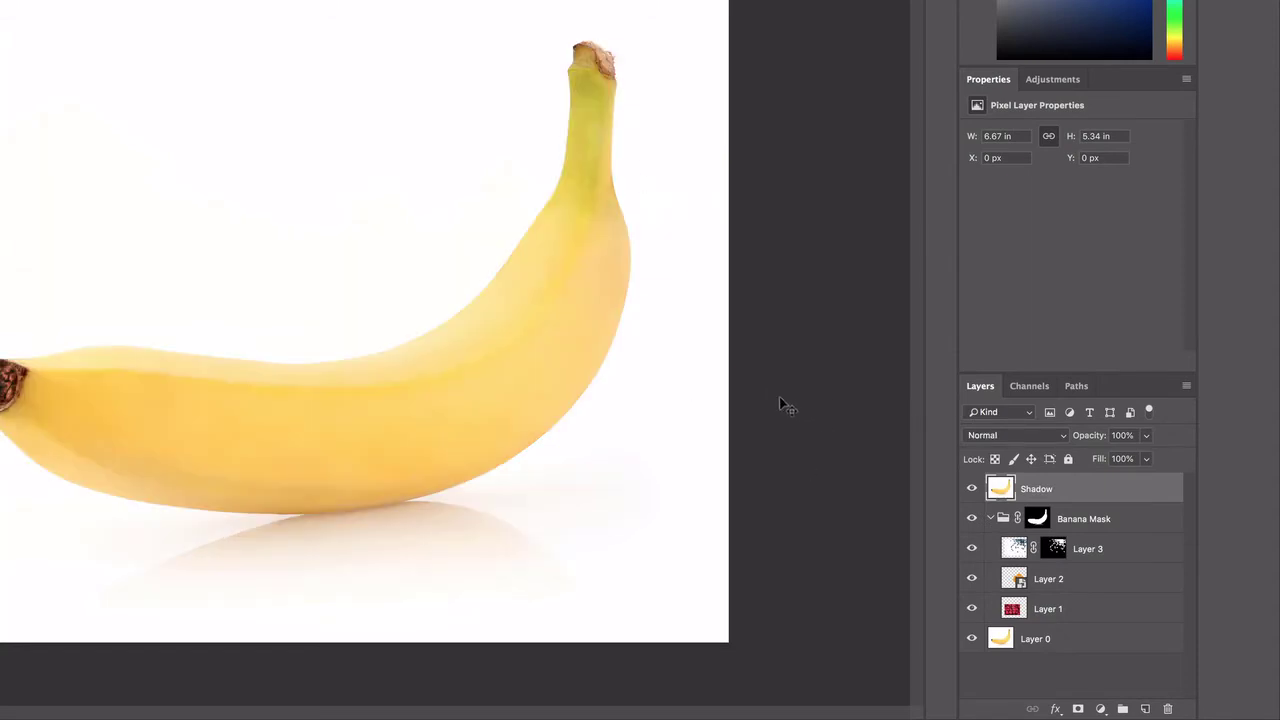
- Desaturate the Shadow layer, and switch its blend mode to Multiply and back to Normal
{"action": "key", "text": "super+shift+u"}
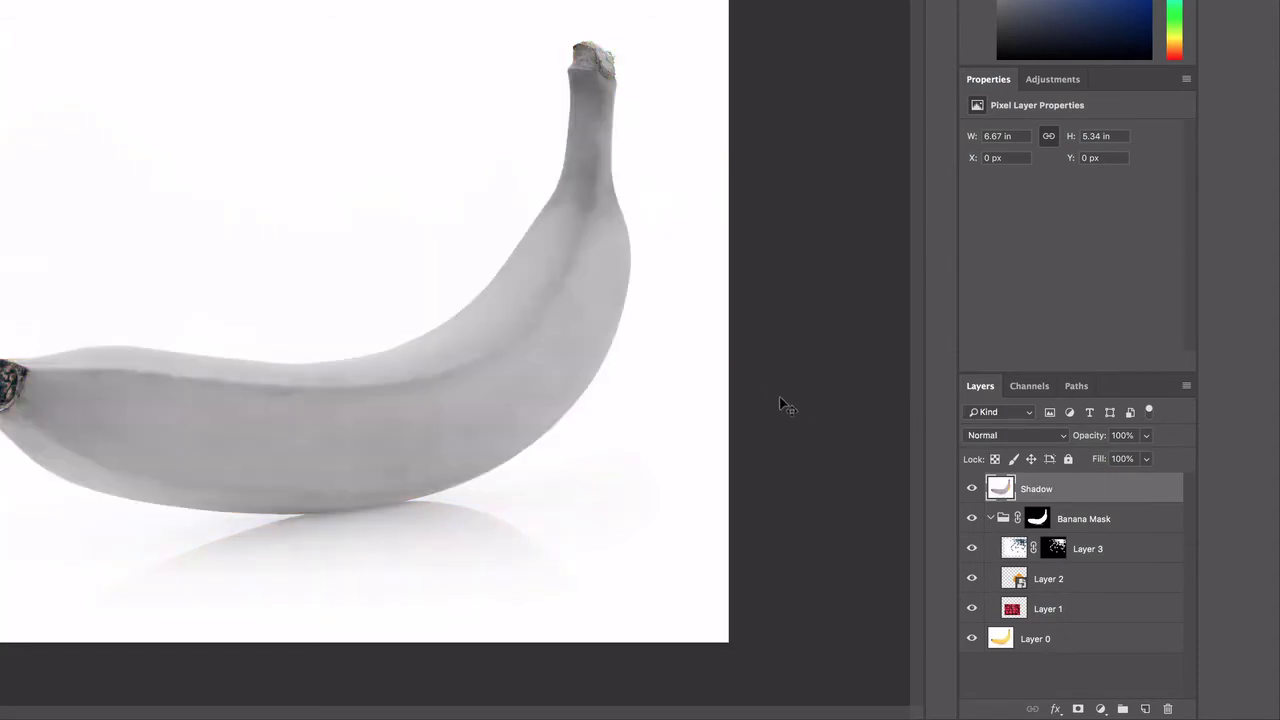
{"action": "left_click", "coordinate": [1012, 435]}
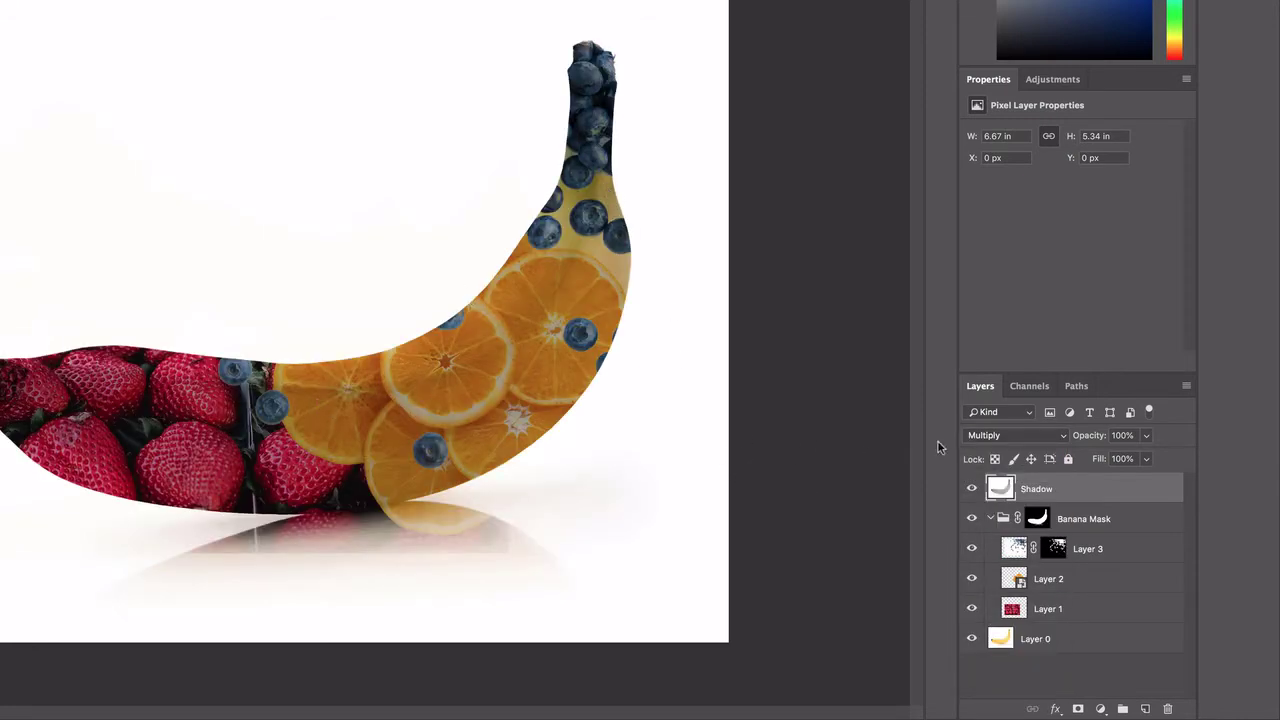
{"action": "left_click", "coordinate": [983, 443]}
{"action": "left_click", "coordinate": [985, 384]}
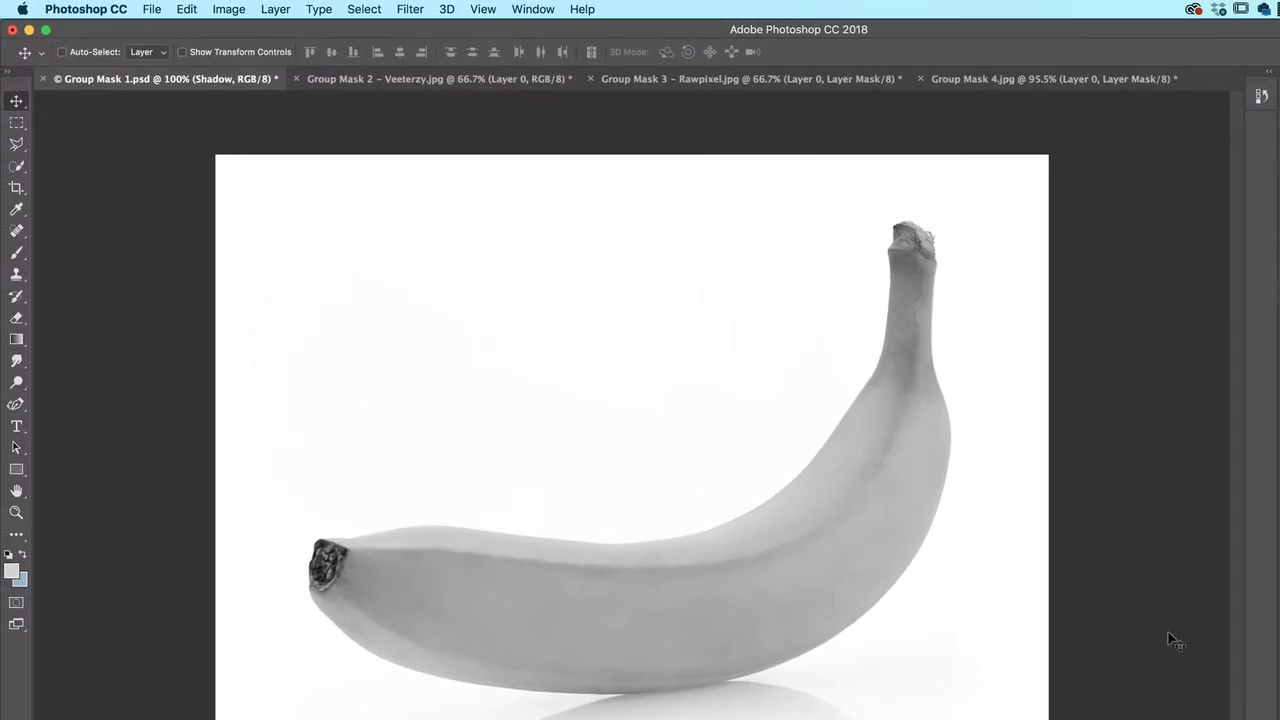
- Darken the banana's long ridge on the Shadow layer with the Burn tool, using Range Shadows and Exposure 100%
{"action": "left_click", "coordinate": [17, 383]}
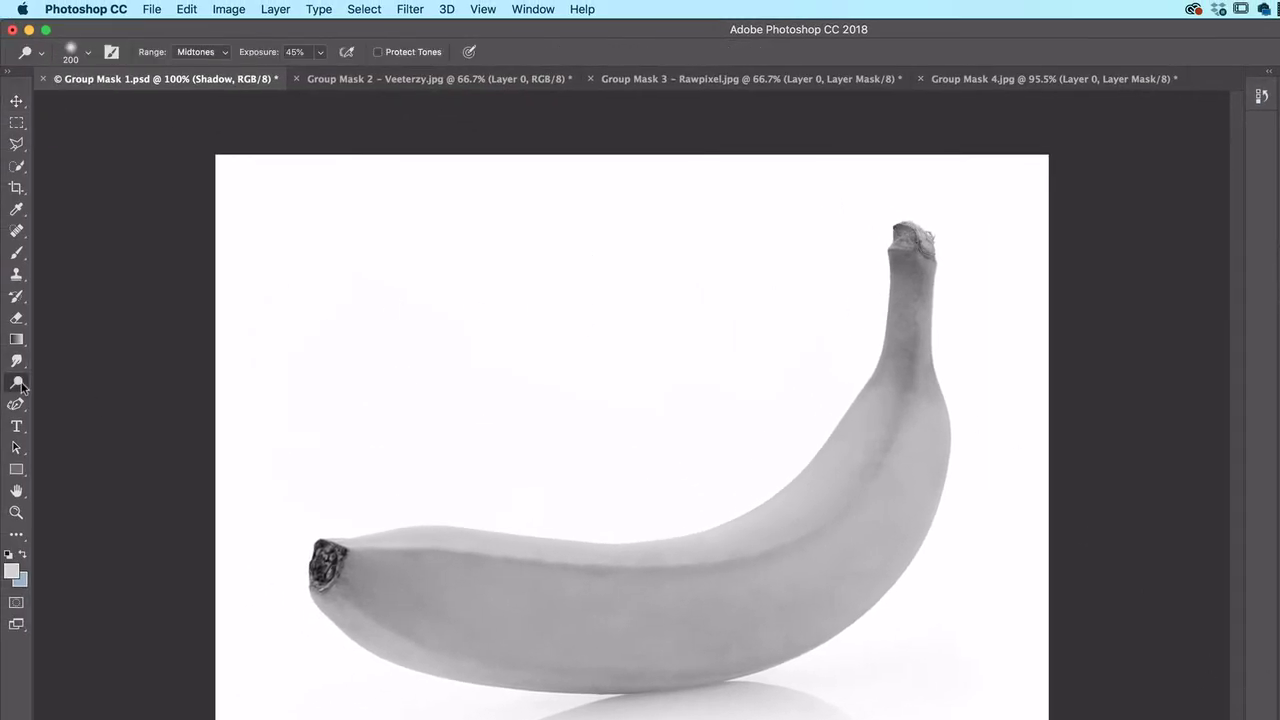
{"action": "right_click", "coordinate": [21, 386]}
{"action": "left_click", "coordinate": [70, 398]}
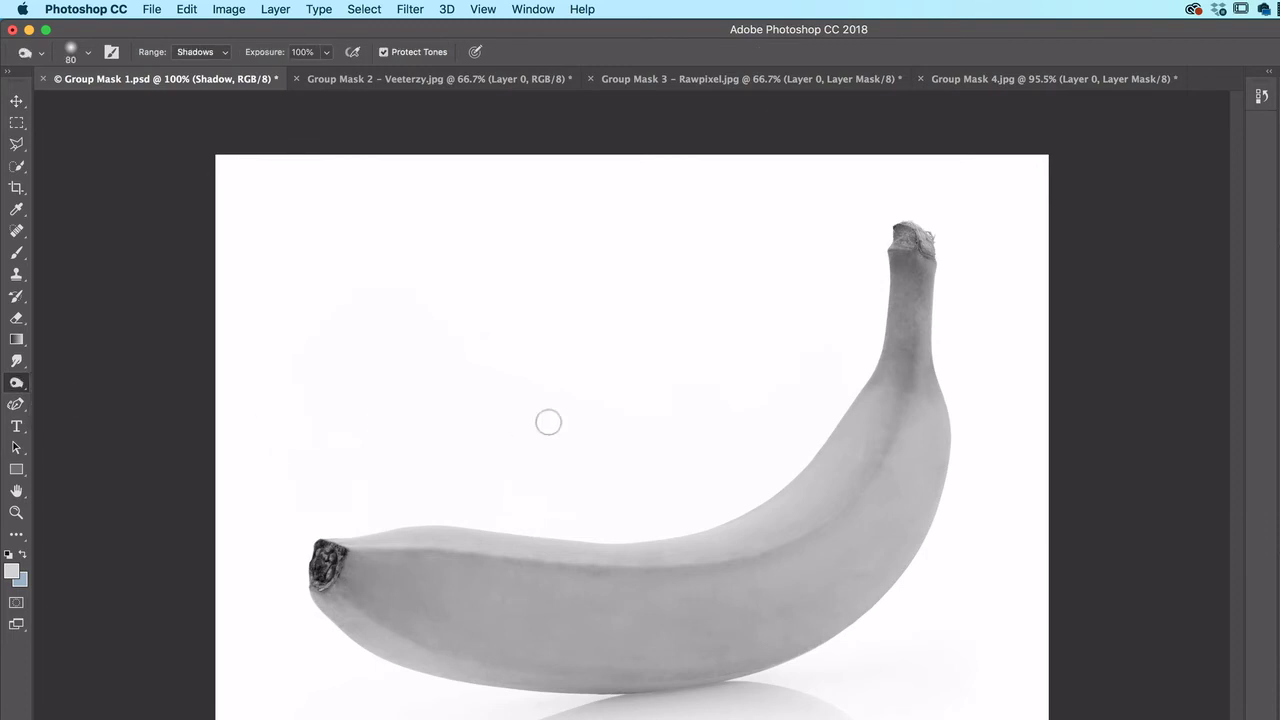
{"action": "left_click", "coordinate": [219, 55]}
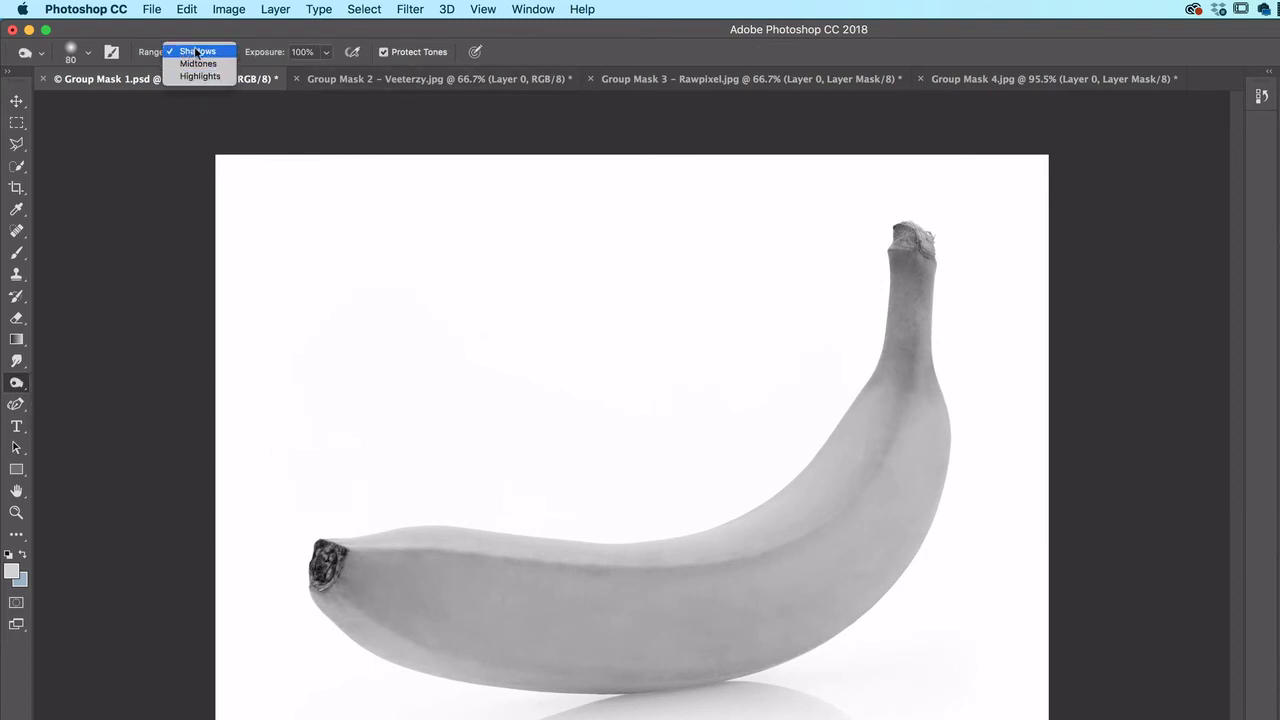
{"action": "left_click", "coordinate": [197, 51]}
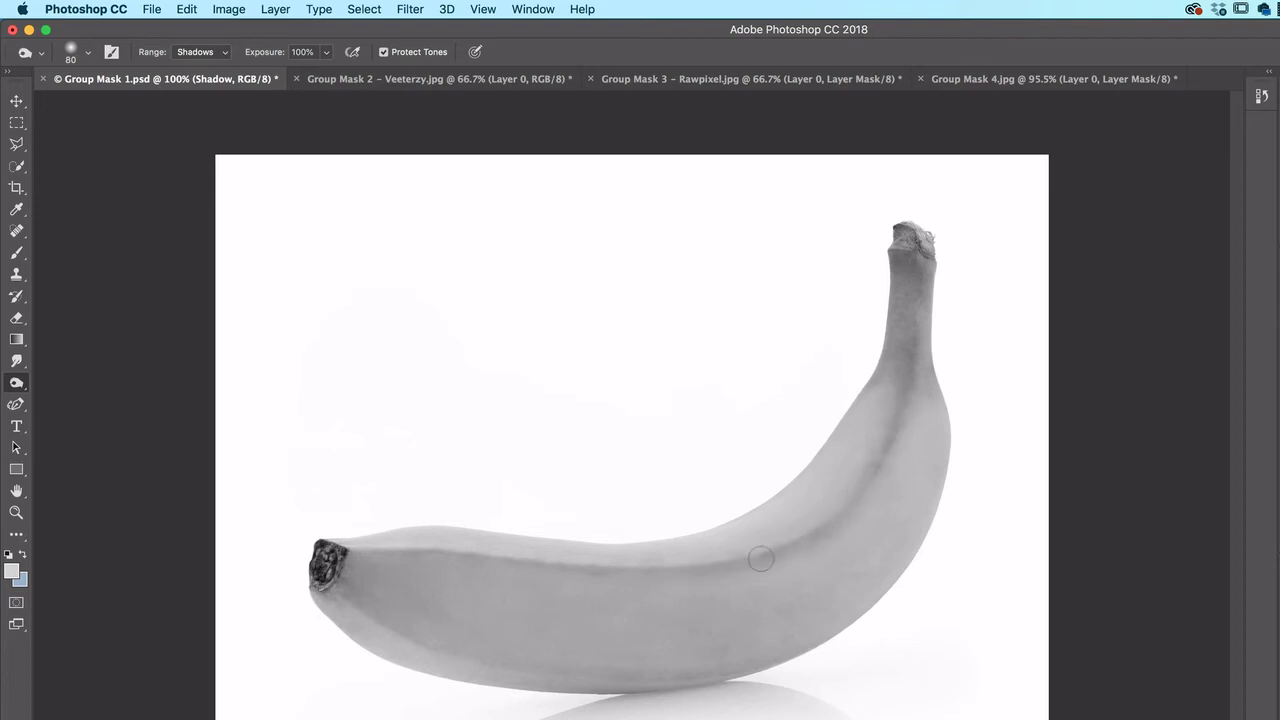
{"action": "mouse_move", "coordinate": [760, 558]}
{"action": "left_mouse_down"}
{"action": "mouse_move", "coordinate": [491, 570]}
{"action": "mouse_move", "coordinate": [532, 568]}
{"action": "mouse_move", "coordinate": [364, 548]}
{"action": "mouse_move", "coordinate": [479, 554]}
{"action": "mouse_move", "coordinate": [367, 559]}
{"action": "mouse_move", "coordinate": [557, 565]}
{"action": "mouse_move", "coordinate": [821, 544]}
{"action": "left_mouse_up"}
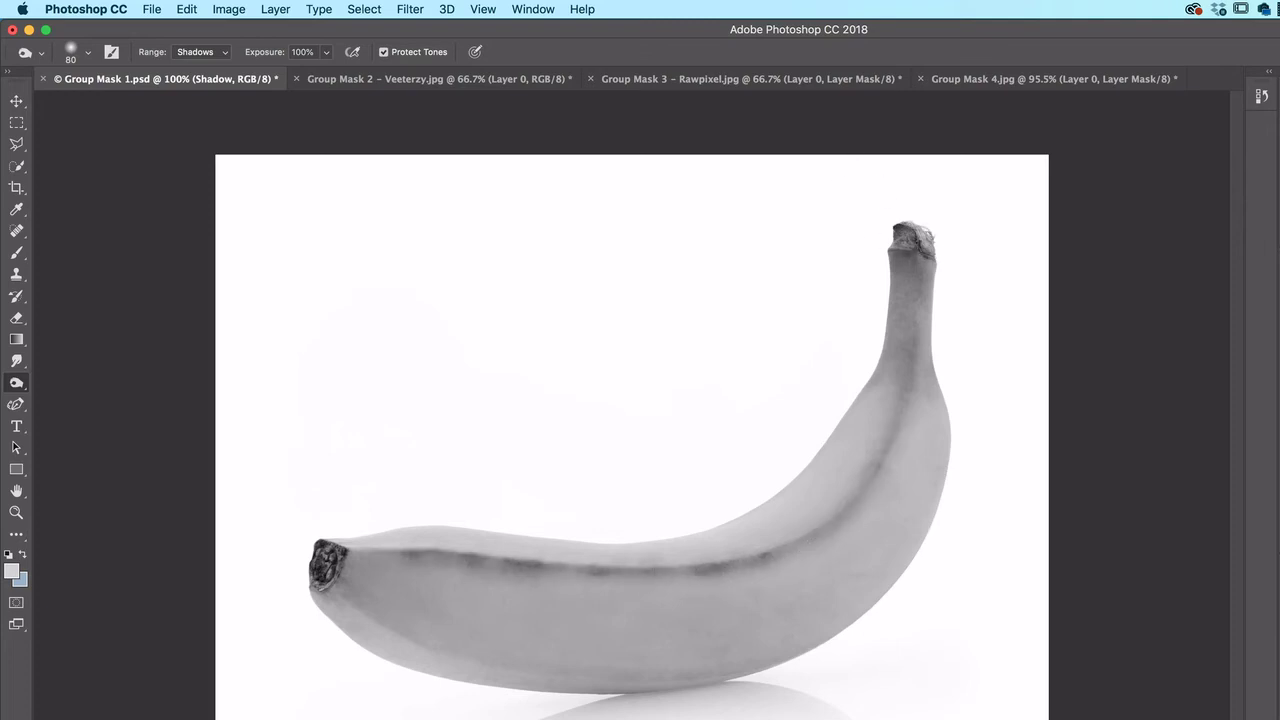
- Try burning the banana's dark blossom end on the Shadow layer, and undo the stroke
{"action": "left_click_drag", "start_coordinate": [334, 534], "coordinate": [314, 584]}
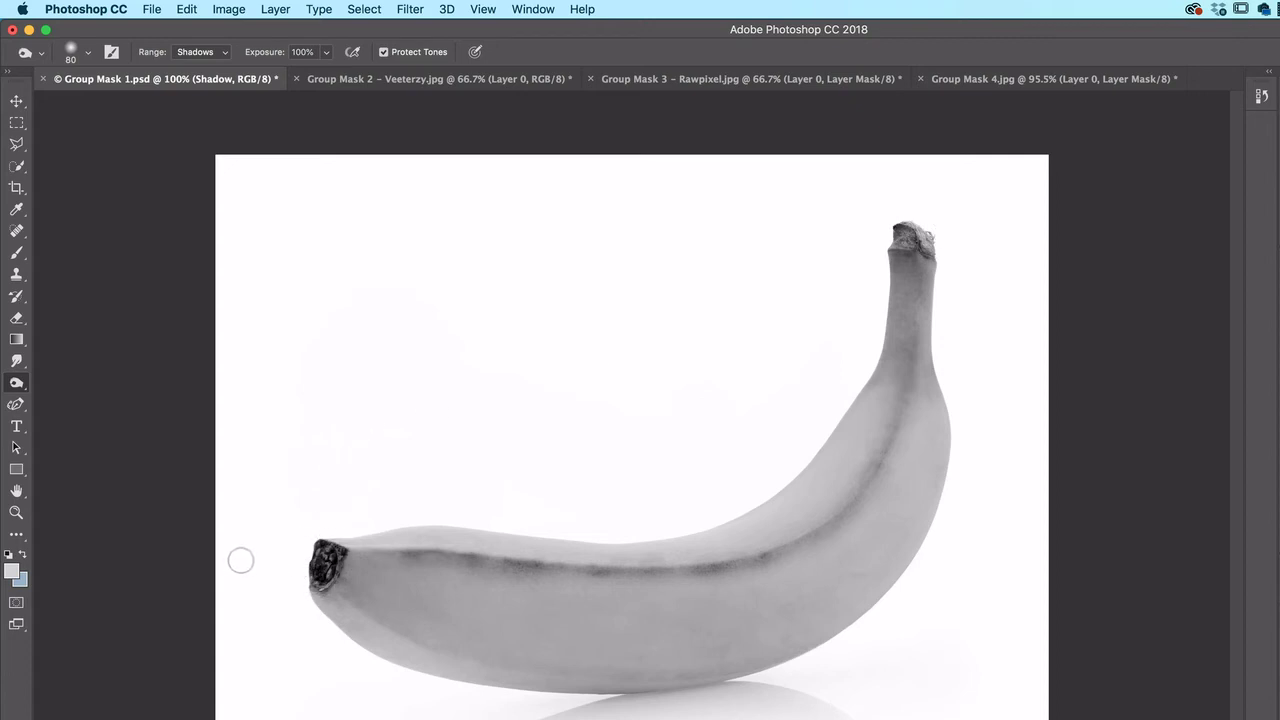
{"action": "key", "text": "z"}
{"action": "key", "text": "super+z"}
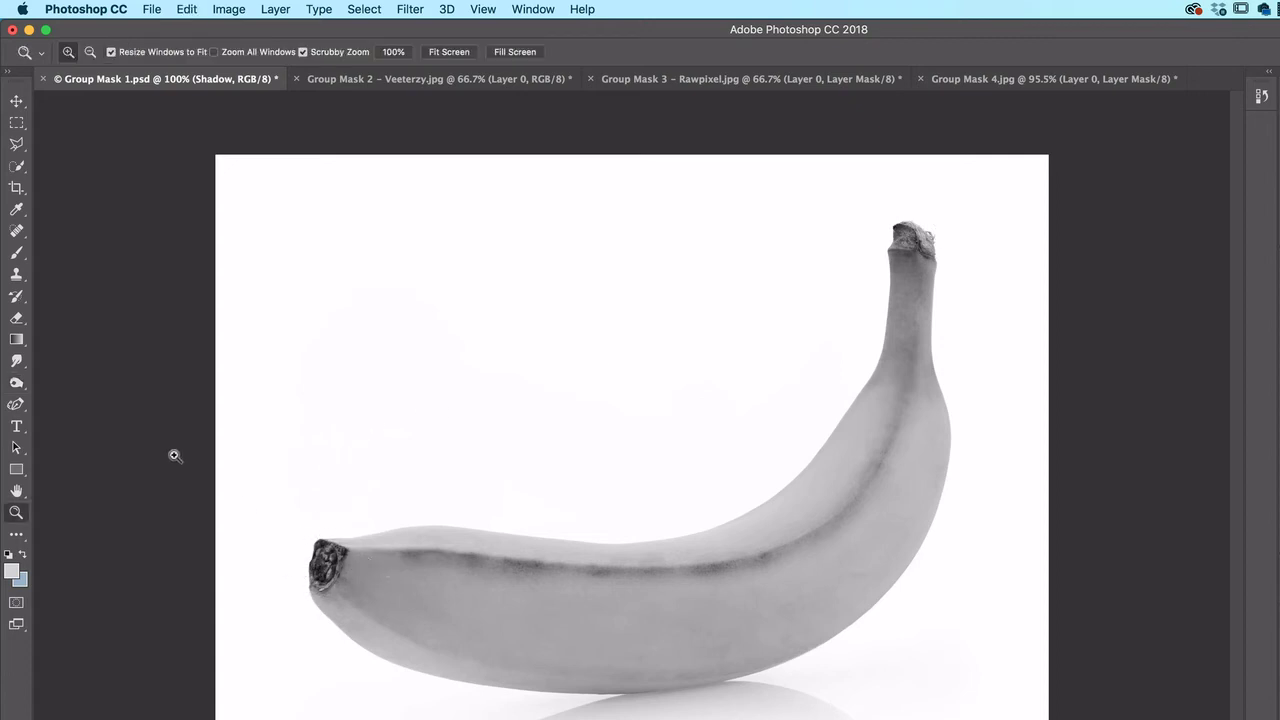
- Burn the reflection and ground shadow beneath the banana with a 400 px brush, Range Midtones and Exposure 63%
{"action": "key", "text": "o"}
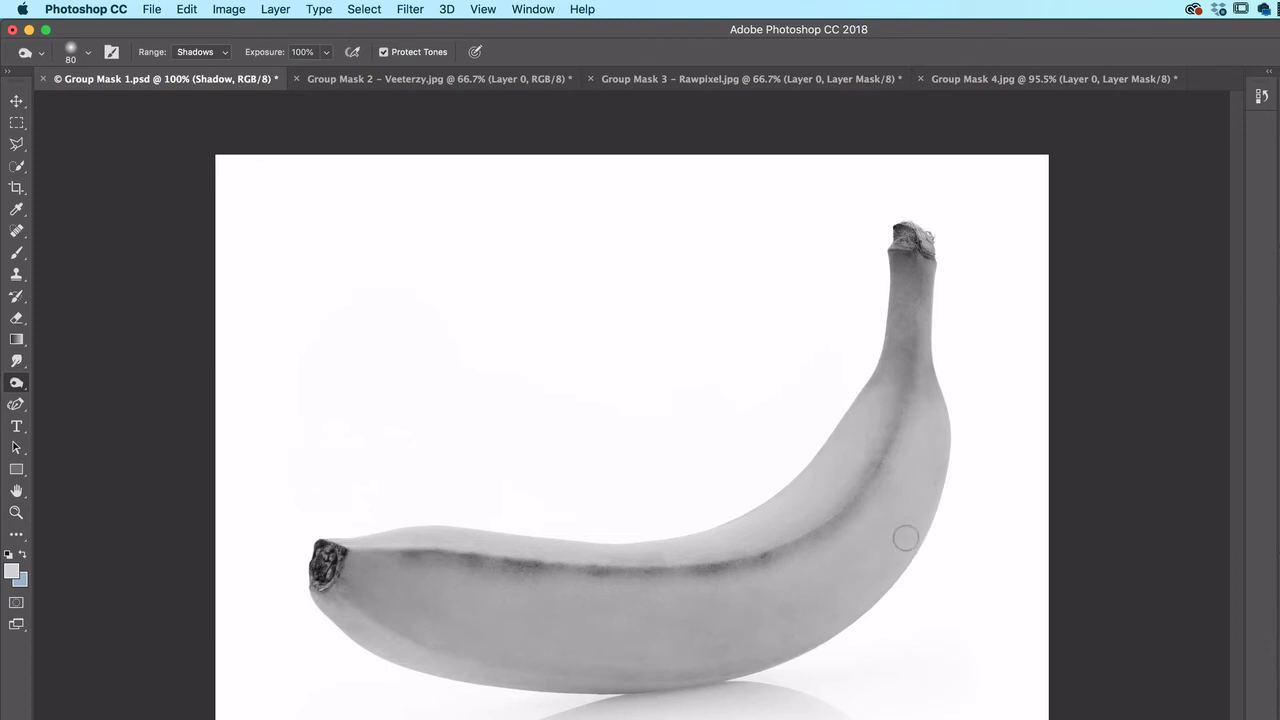
{"action": "key", "text": "bracketright"}
{"action": "key", "text": "bracketright"}
{"action": "key", "text": "bracketright"}
{"action": "key", "text": "bracketright"}
{"action": "key", "text": "bracketright"}
{"action": "key", "text": "bracketright"}
{"action": "key", "text": "bracketright"}
{"action": "key", "text": "bracketright"}
{"action": "key", "text": "bracketright"}
{"action": "left_click", "coordinate": [326, 52]}
{"action": "left_click_drag", "start_coordinate": [328, 74], "coordinate": [294, 74]}
{"action": "left_click", "coordinate": [203, 52]}
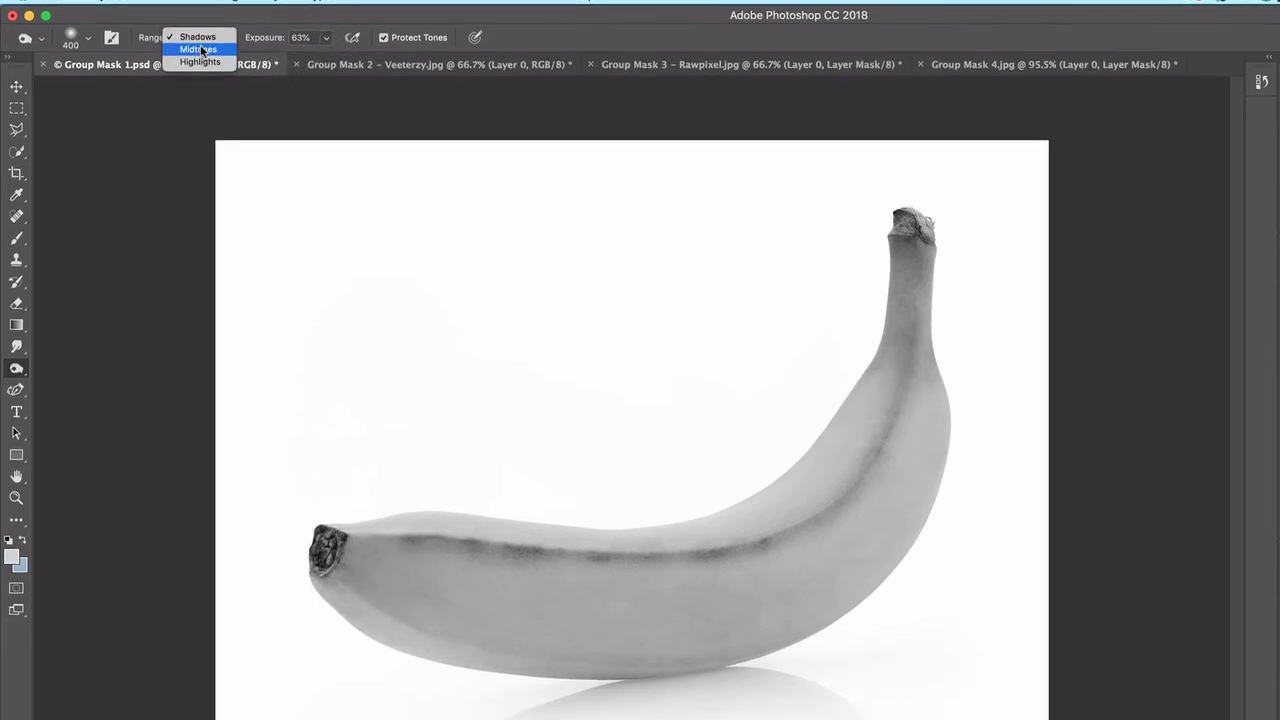
{"action": "left_click", "coordinate": [203, 50]}
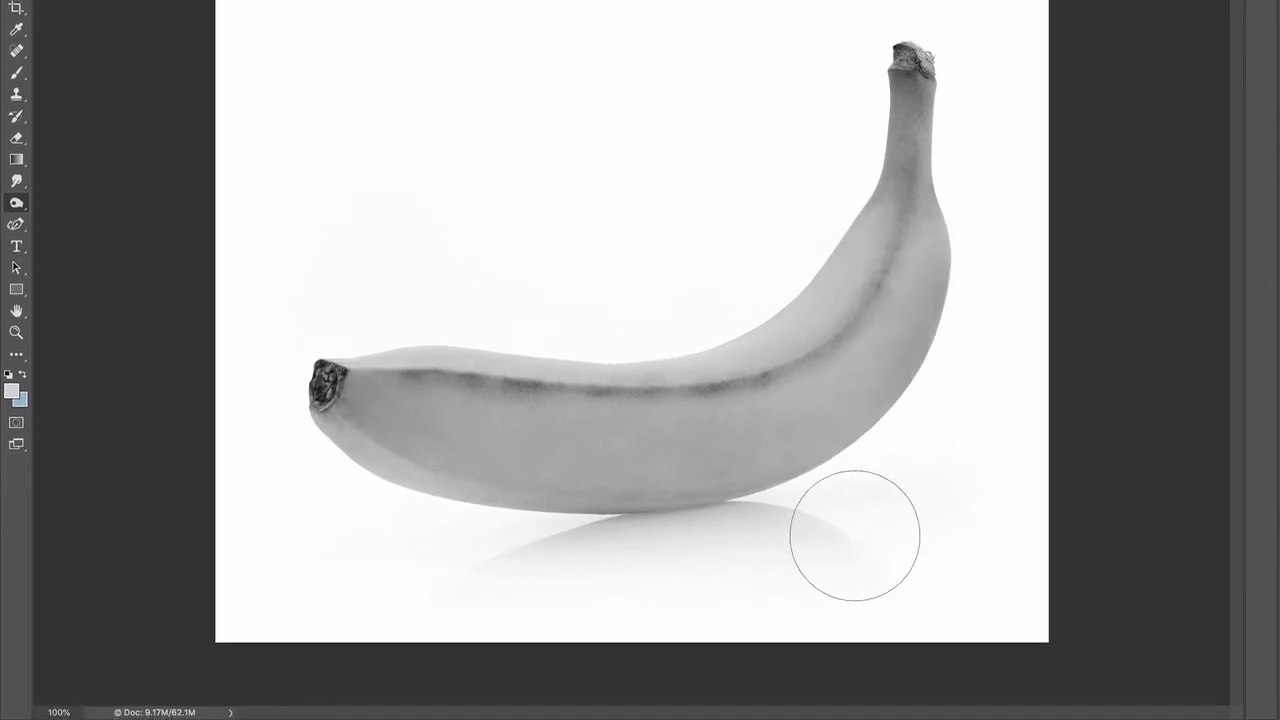
{"action": "mouse_move", "coordinate": [823, 537]}
{"action": "left_mouse_down"}
{"action": "mouse_move", "coordinate": [851, 501]}
{"action": "mouse_move", "coordinate": [736, 566]}
{"action": "left_mouse_up"}
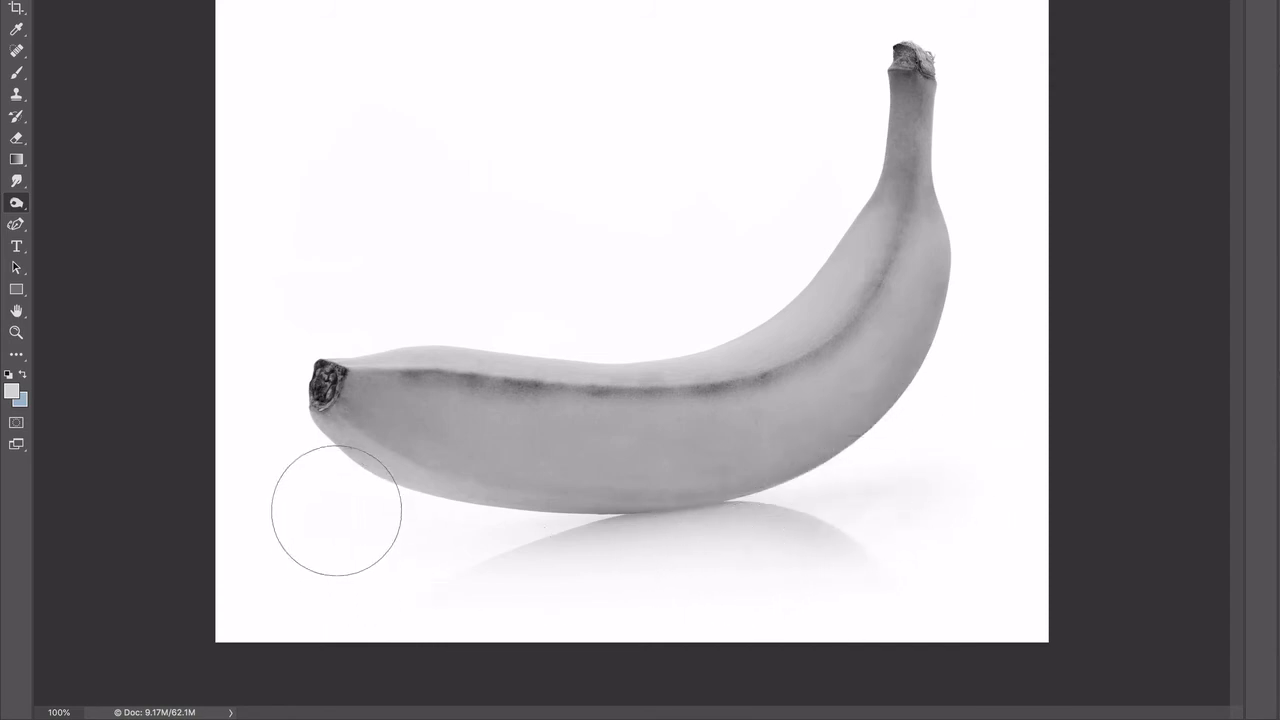
{"action": "mouse_move", "coordinate": [336, 510]}
{"action": "left_mouse_down"}
{"action": "mouse_move", "coordinate": [677, 556]}
{"action": "mouse_move", "coordinate": [574, 564]}
{"action": "mouse_move", "coordinate": [312, 528]}
{"action": "mouse_move", "coordinate": [320, 519]}
{"action": "mouse_move", "coordinate": [555, 592]}
{"action": "mouse_move", "coordinate": [359, 502]}
{"action": "mouse_move", "coordinate": [431, 566]}
{"action": "mouse_move", "coordinate": [305, 513]}
{"action": "mouse_move", "coordinate": [573, 568]}
{"action": "mouse_move", "coordinate": [387, 543]}
{"action": "mouse_move", "coordinate": [711, 569]}
{"action": "left_mouse_up"}
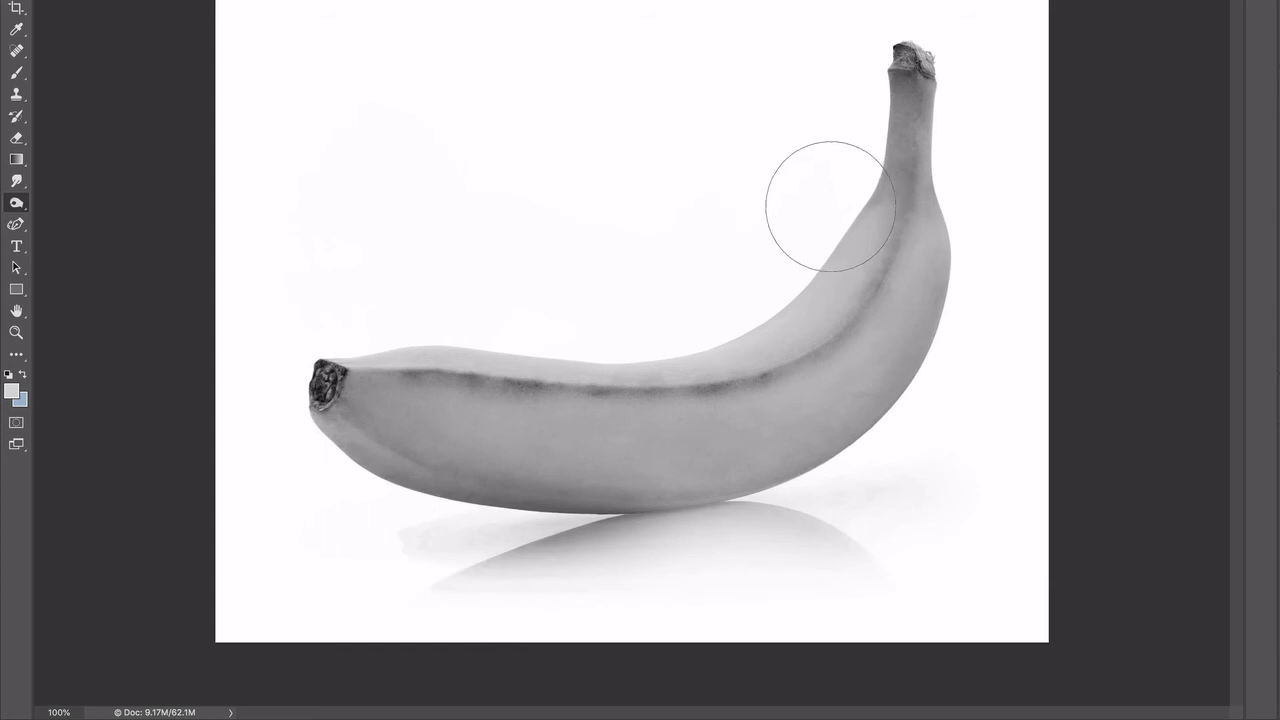
- Burn along the banana's upper inner curve on the Shadow layer with a smaller brush
{"action": "key", "text": "["}
{"action": "key", "text": "["}
{"action": "key", "text": "["}
{"action": "key", "text": "["}
{"action": "mouse_move", "coordinate": [822, 223]}
{"action": "left_mouse_down"}
{"action": "mouse_move", "coordinate": [721, 324]}
{"action": "mouse_move", "coordinate": [611, 329]}
{"action": "mouse_move", "coordinate": [709, 320]}
{"action": "mouse_move", "coordinate": [621, 344]}
{"action": "mouse_move", "coordinate": [363, 311]}
{"action": "mouse_move", "coordinate": [458, 330]}
{"action": "left_mouse_up"}
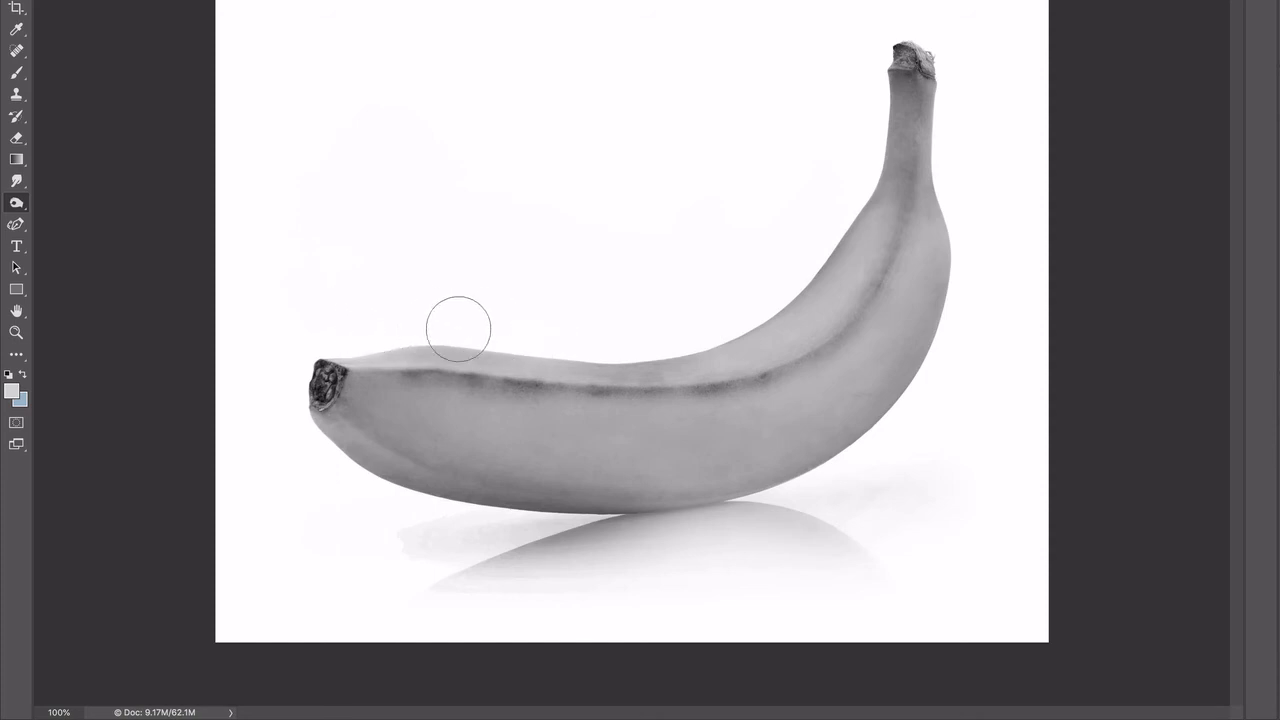
- Burn the banana's upper outline and its underside edge on the Shadow layer with a 90 px brush
{"action": "key", "text": "["}
{"action": "key", "text": "["}
{"action": "key", "text": "["}
{"action": "key", "text": "["}
{"action": "key", "text": "["}
{"action": "mouse_move", "coordinate": [346, 352]}
{"action": "left_mouse_down"}
{"action": "mouse_move", "coordinate": [564, 337]}
{"action": "mouse_move", "coordinate": [543, 349]}
{"action": "mouse_move", "coordinate": [703, 345]}
{"action": "mouse_move", "coordinate": [820, 251]}
{"action": "mouse_move", "coordinate": [766, 297]}
{"action": "mouse_move", "coordinate": [789, 286]}
{"action": "mouse_move", "coordinate": [865, 181]}
{"action": "left_mouse_up"}
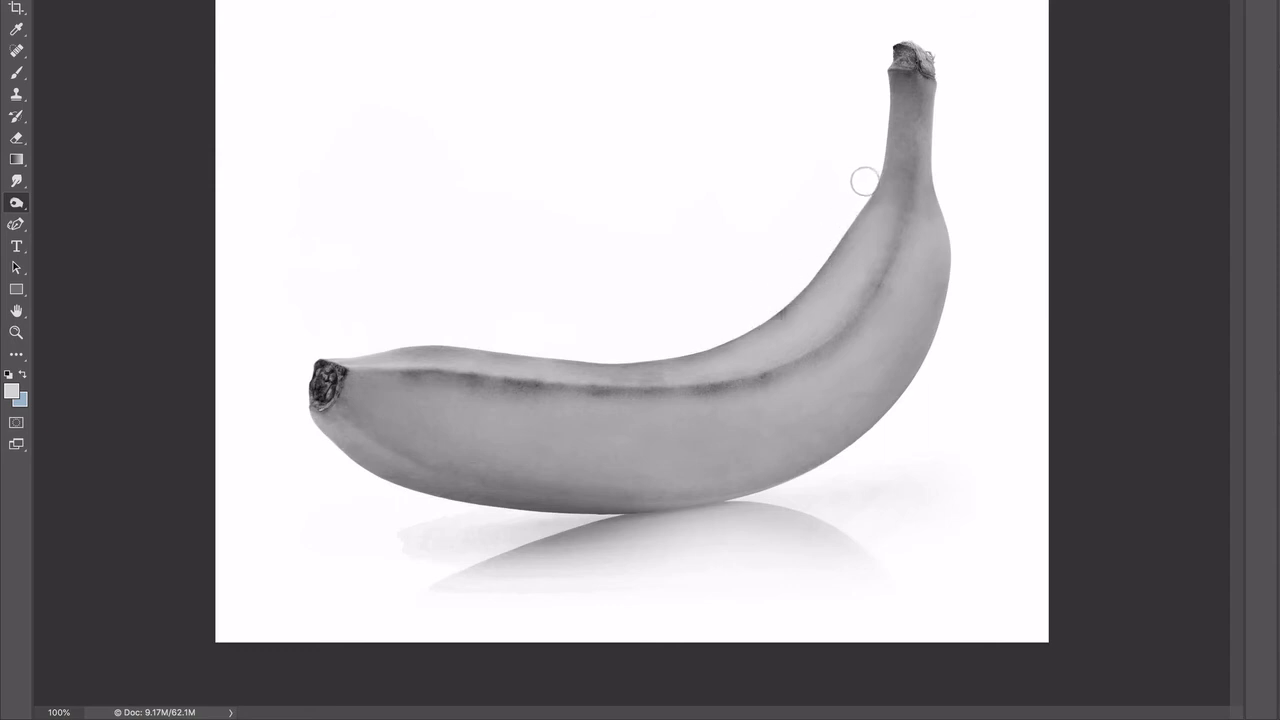
{"action": "mouse_move", "coordinate": [313, 432]}
{"action": "left_mouse_down"}
{"action": "mouse_move", "coordinate": [383, 497]}
{"action": "mouse_move", "coordinate": [432, 505]}
{"action": "left_mouse_up"}
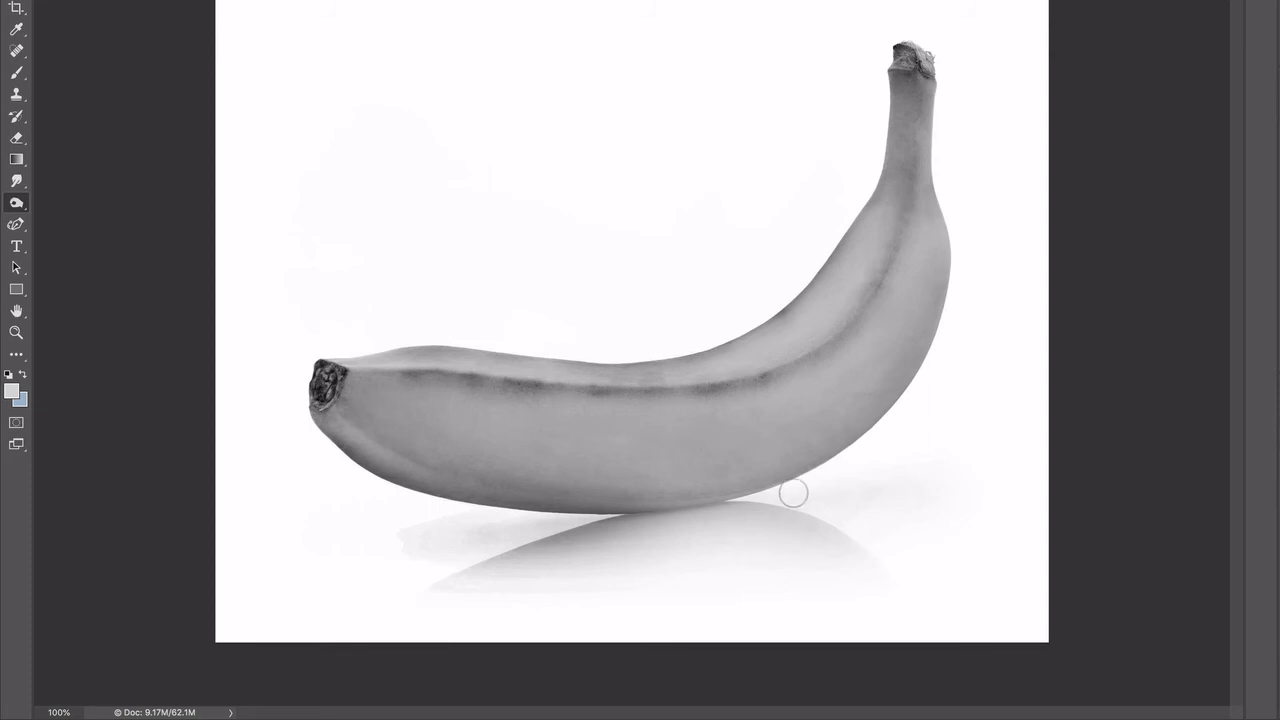
{"action": "left_click_drag", "start_coordinate": [794, 492], "coordinate": [574, 522]}
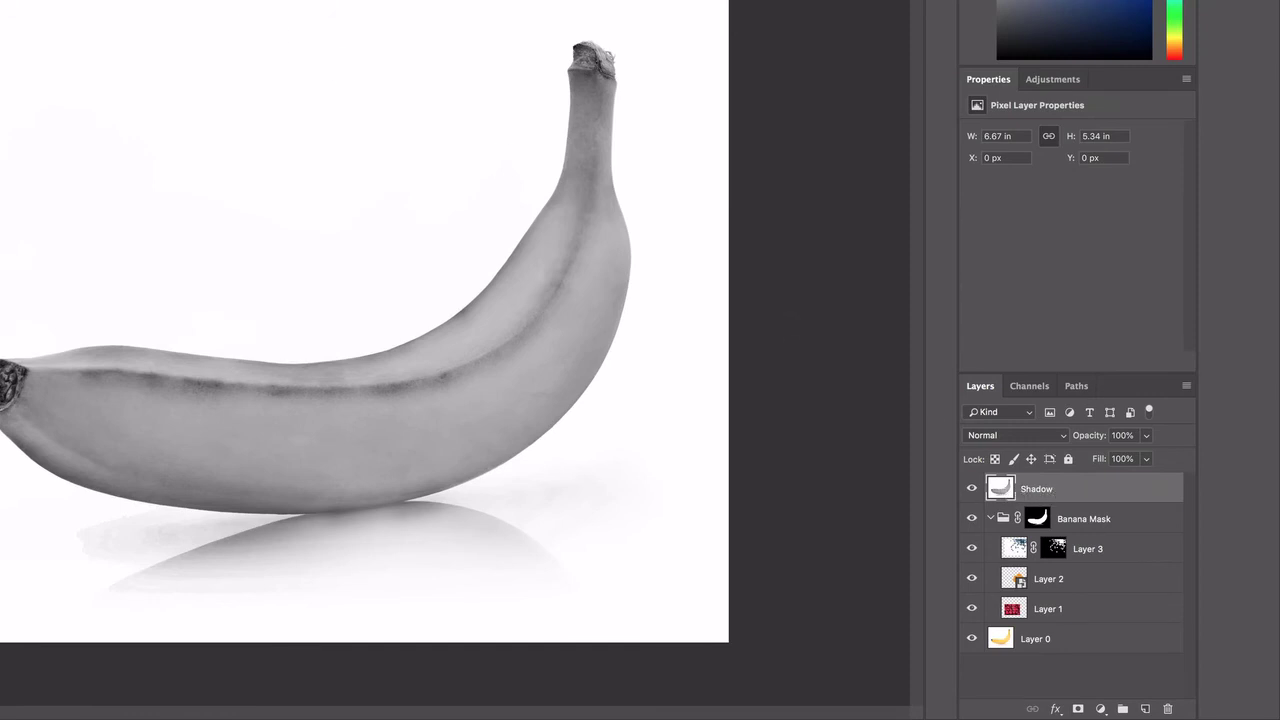
- Add a Levels adjustment clipped to the Shadow layer, with input levels 45, 1.49 and 169
{"action": "left_click", "coordinate": [1053, 79]}
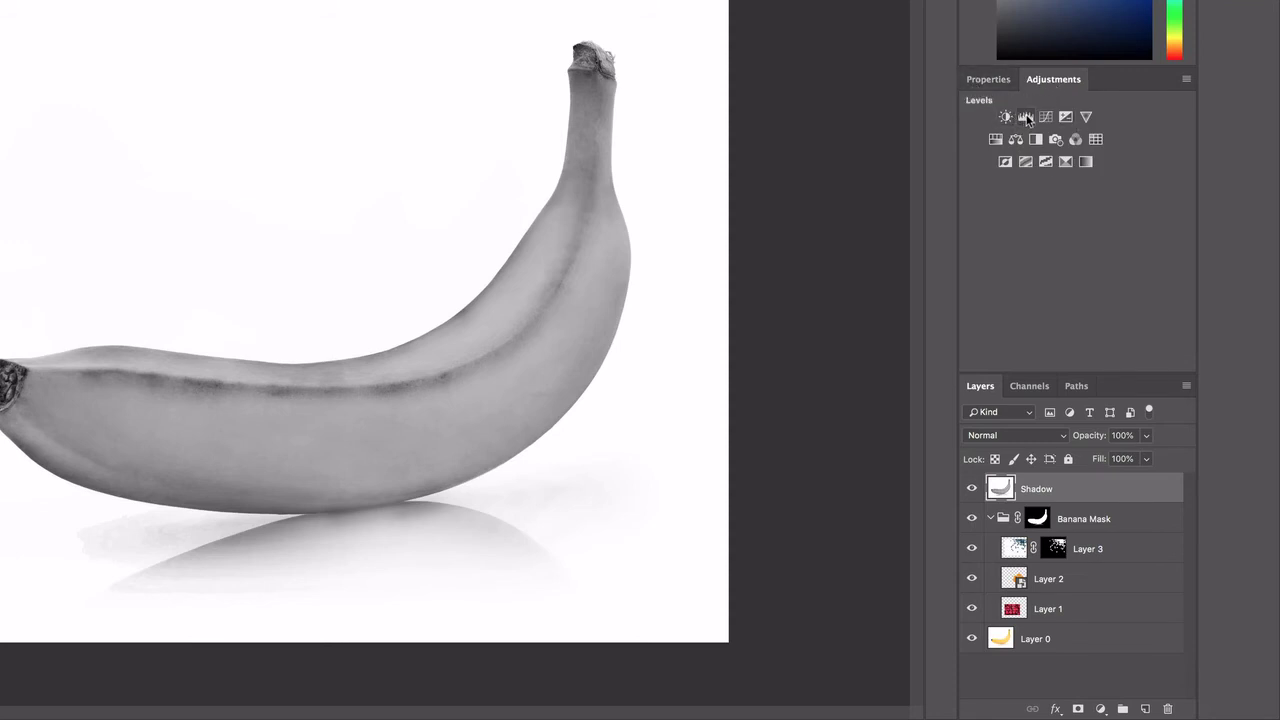
{"action": "left_click", "coordinate": [1027, 118]}
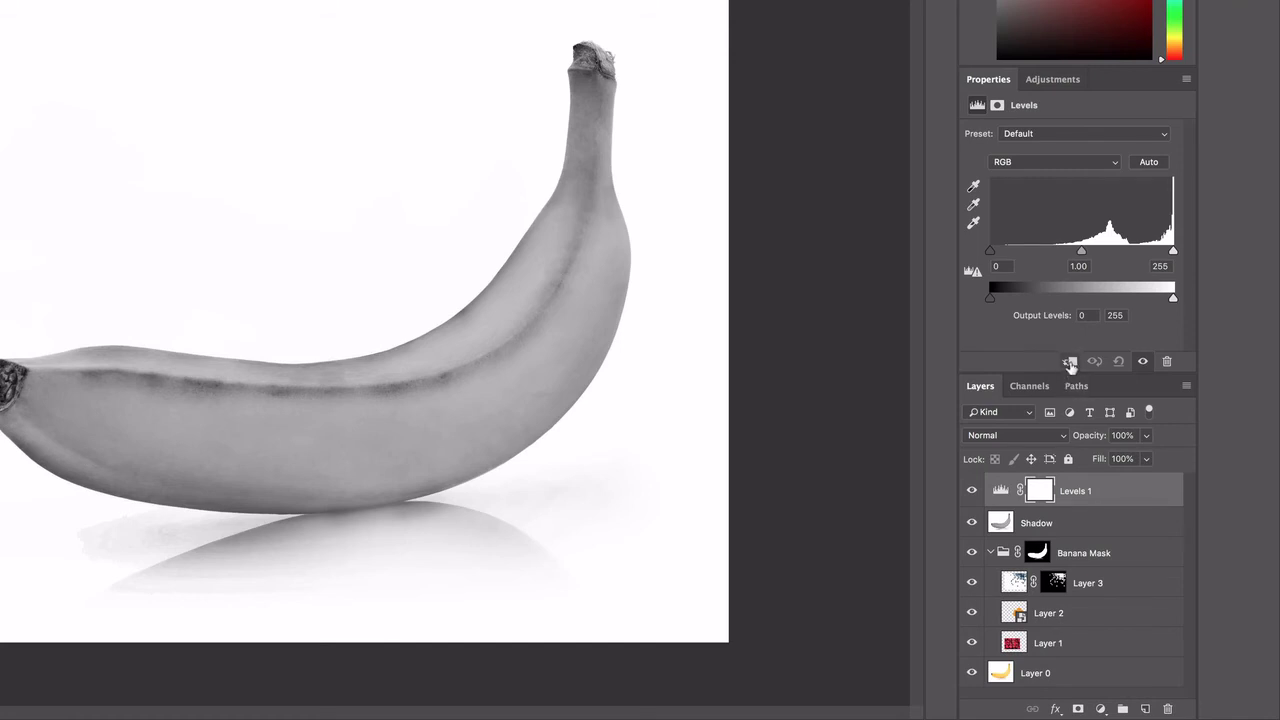
{"action": "left_click", "coordinate": [1069, 362]}
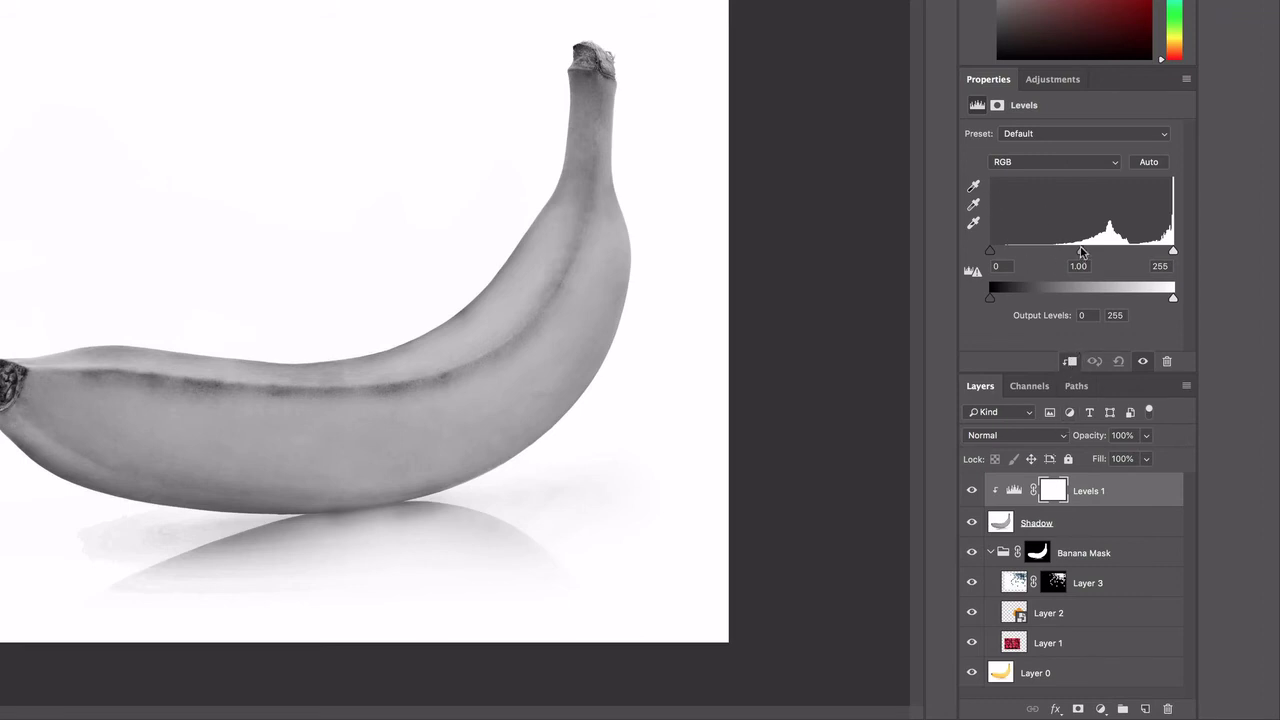
{"action": "mouse_move", "coordinate": [1081, 251]}
{"action": "left_mouse_down"}
{"action": "mouse_move", "coordinate": [1052, 251]}
{"action": "mouse_move", "coordinate": [1064, 251]}
{"action": "left_mouse_up"}
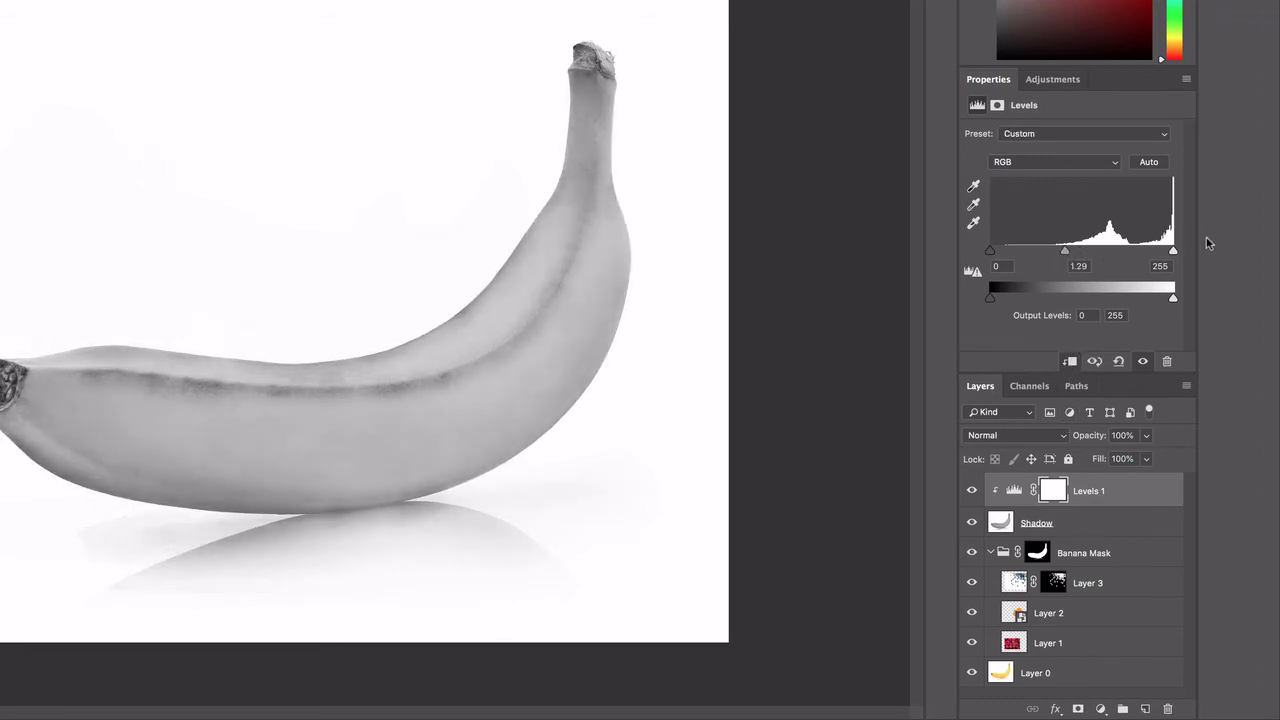
{"action": "left_click_drag", "start_coordinate": [1172, 252], "coordinate": [1119, 251]}
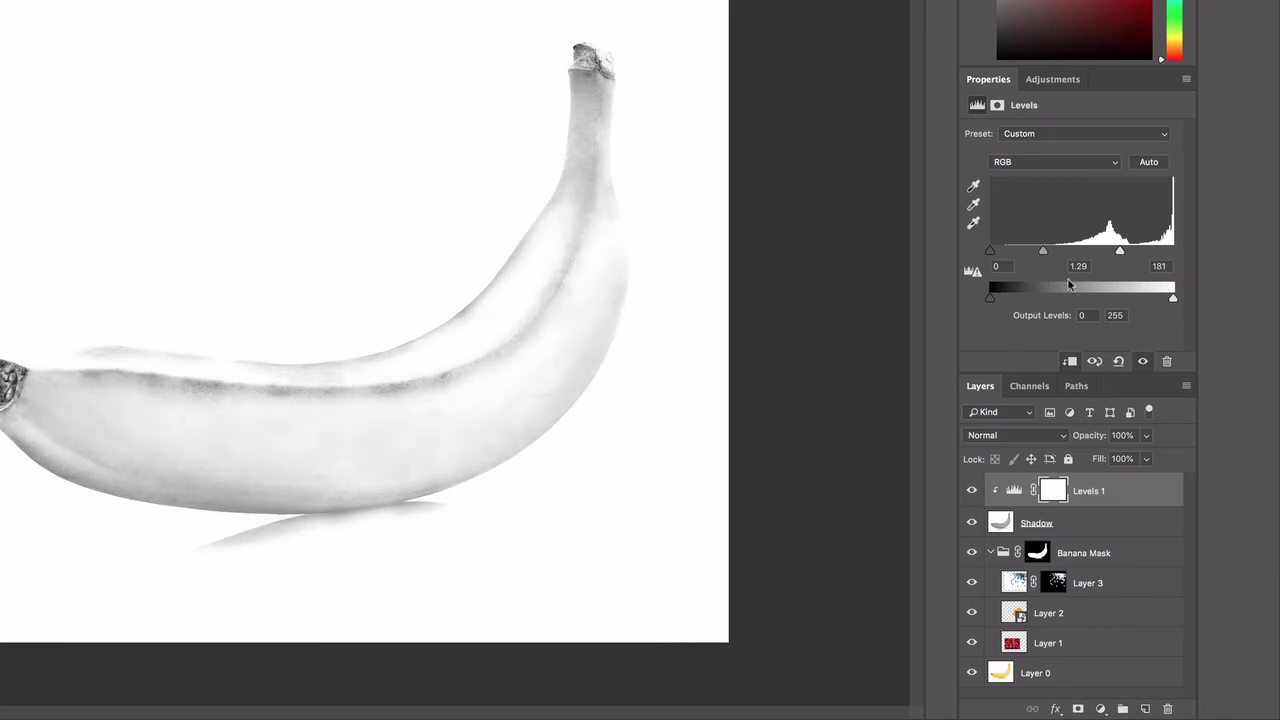
{"action": "left_click_drag", "start_coordinate": [1040, 256], "coordinate": [1116, 257]}
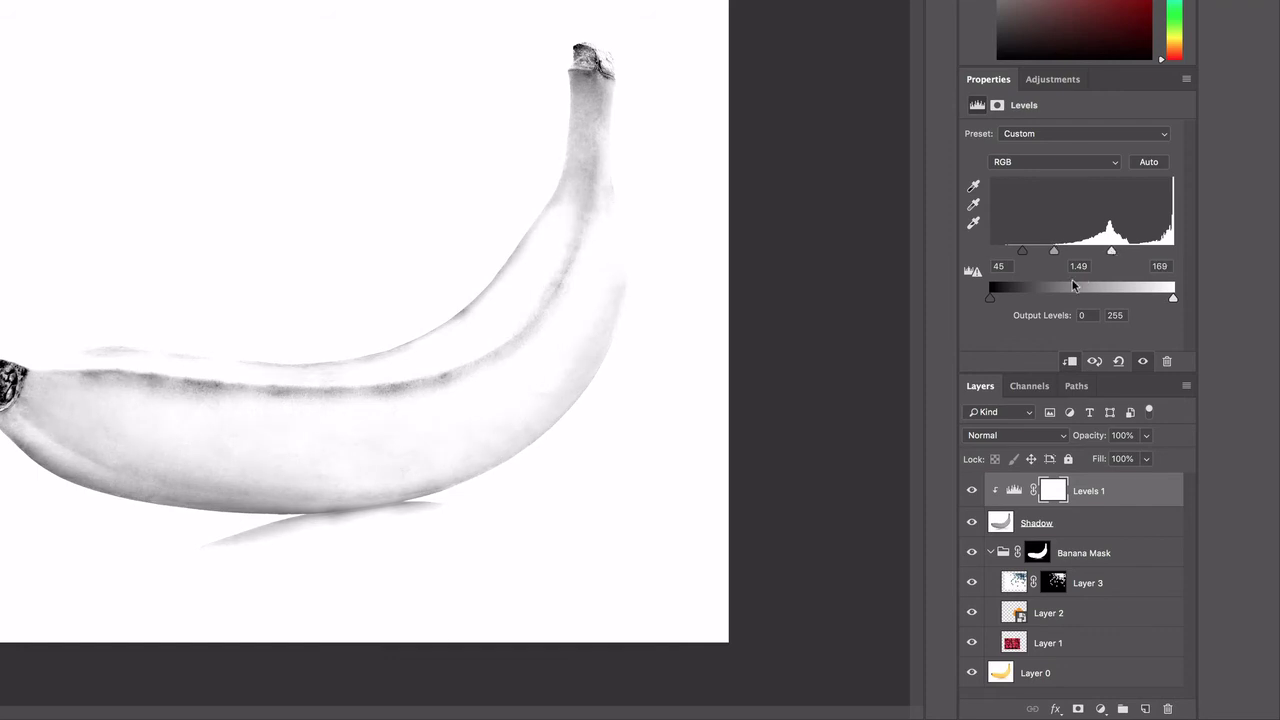
- Try the Darken, Multiply and Color Burn blend modes on the Shadow layer
{"action": "left_click", "coordinate": [1100, 523]}
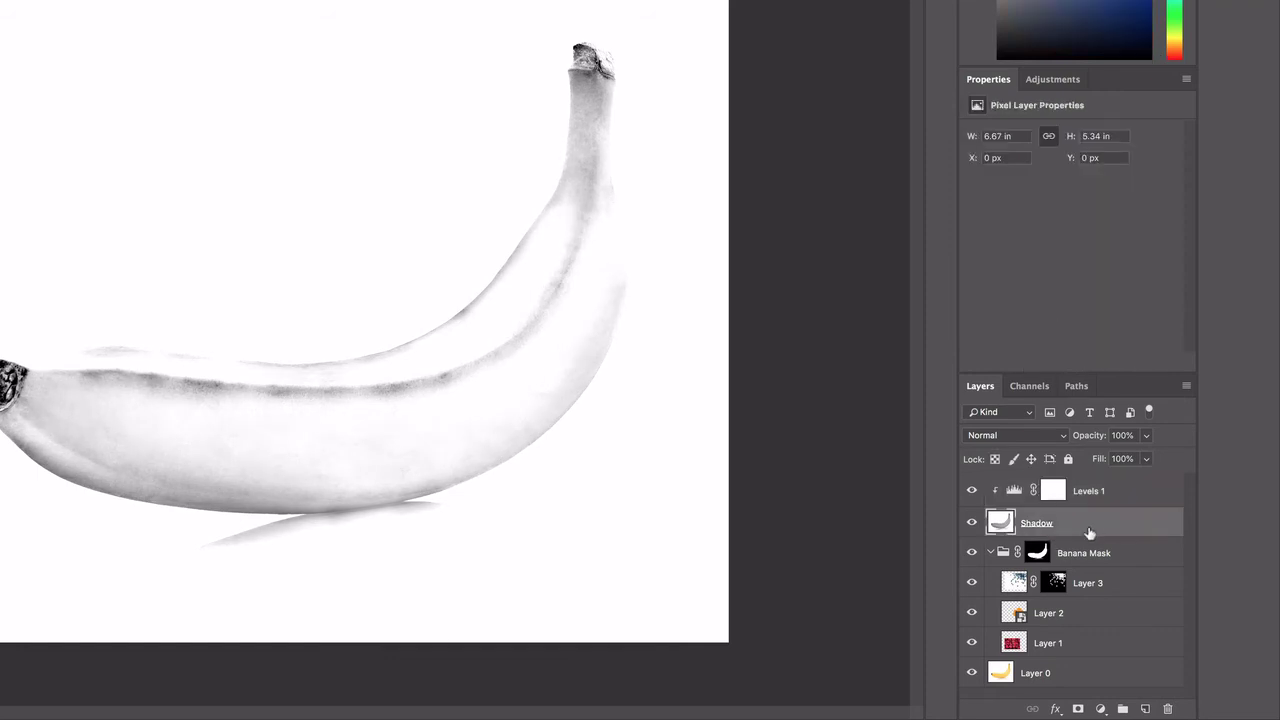
{"action": "left_click", "coordinate": [1030, 444]}
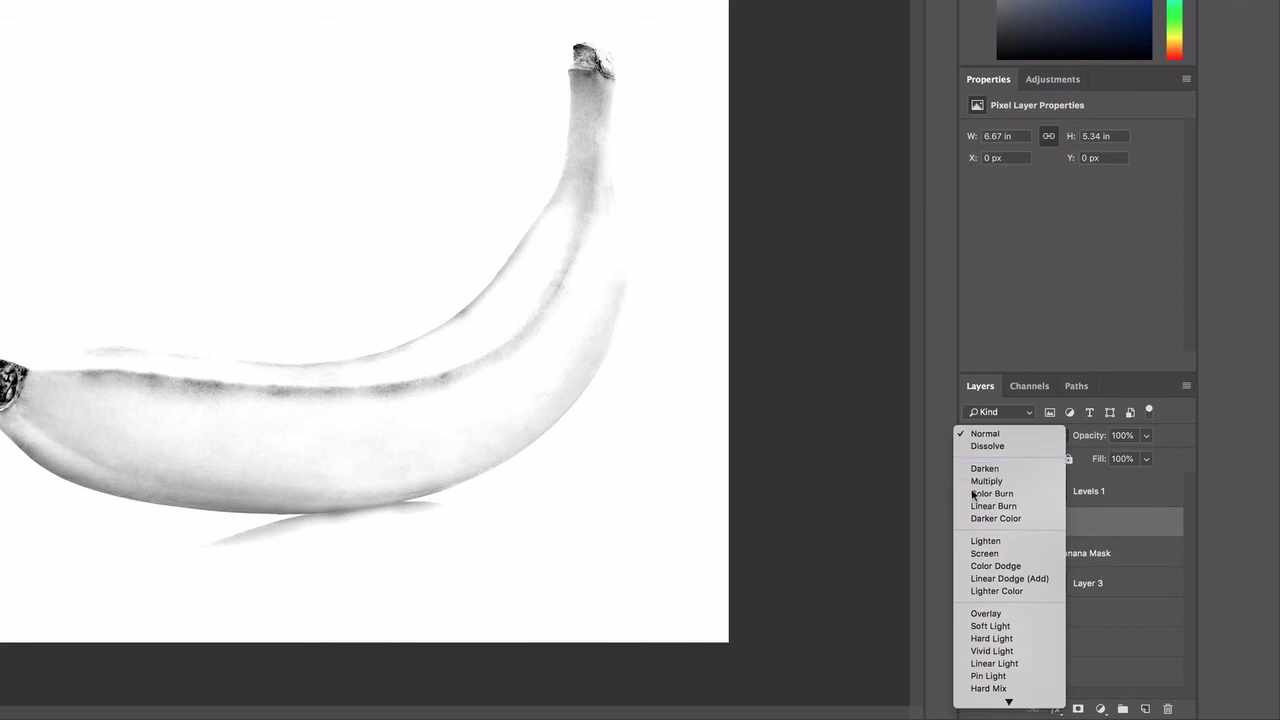
{"action": "left_click", "coordinate": [1000, 469]}
{"action": "left_click", "coordinate": [996, 432]}
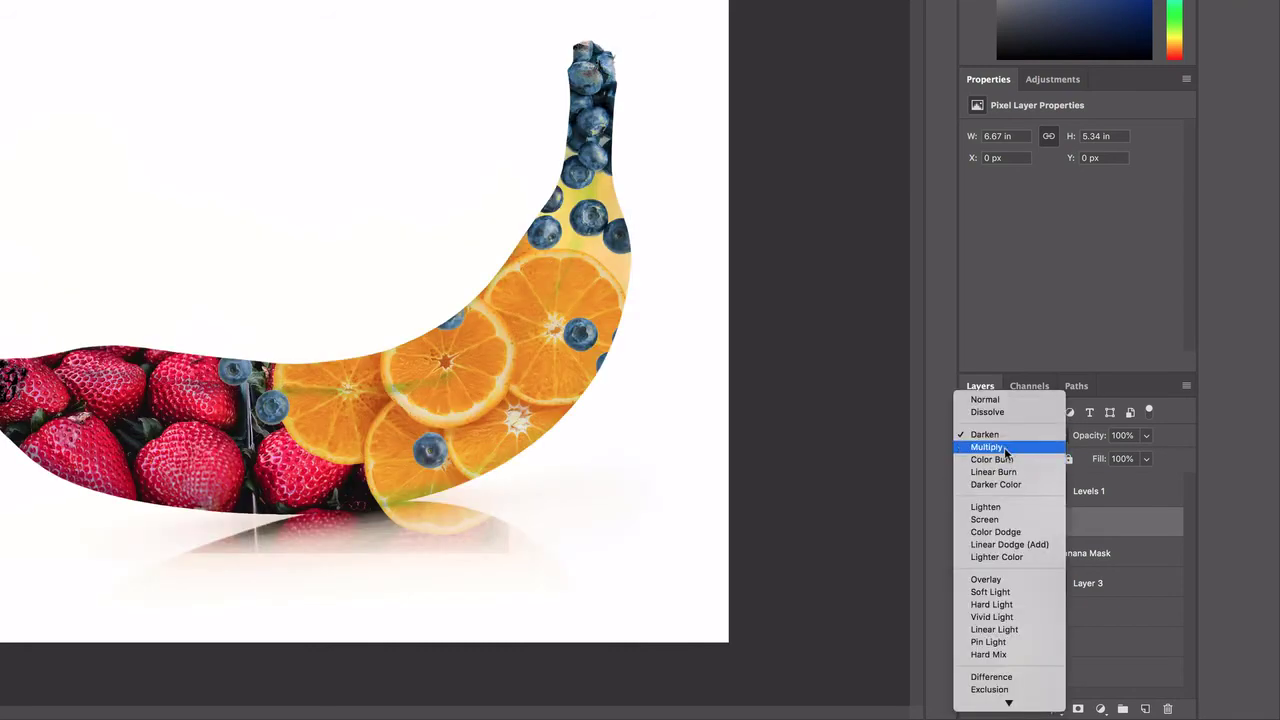
{"action": "left_click", "coordinate": [966, 447]}
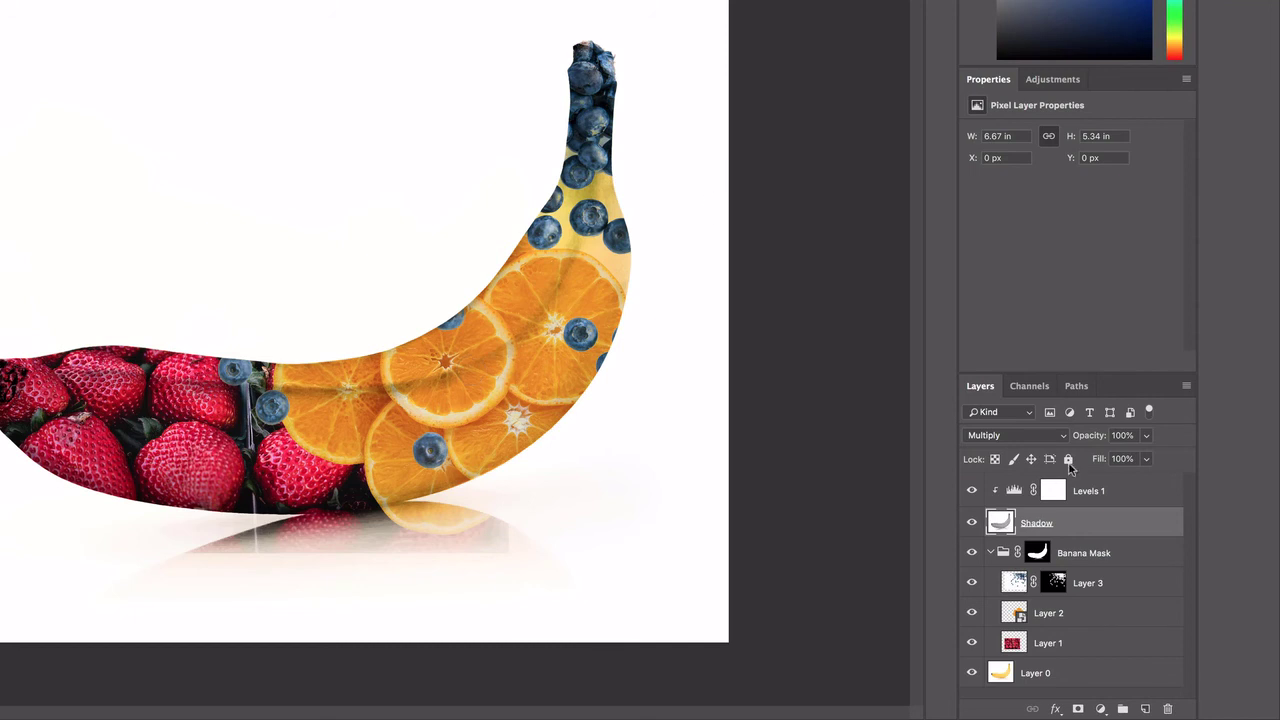
{"action": "left_click", "coordinate": [1044, 439]}
{"action": "left_click", "coordinate": [1019, 447]}
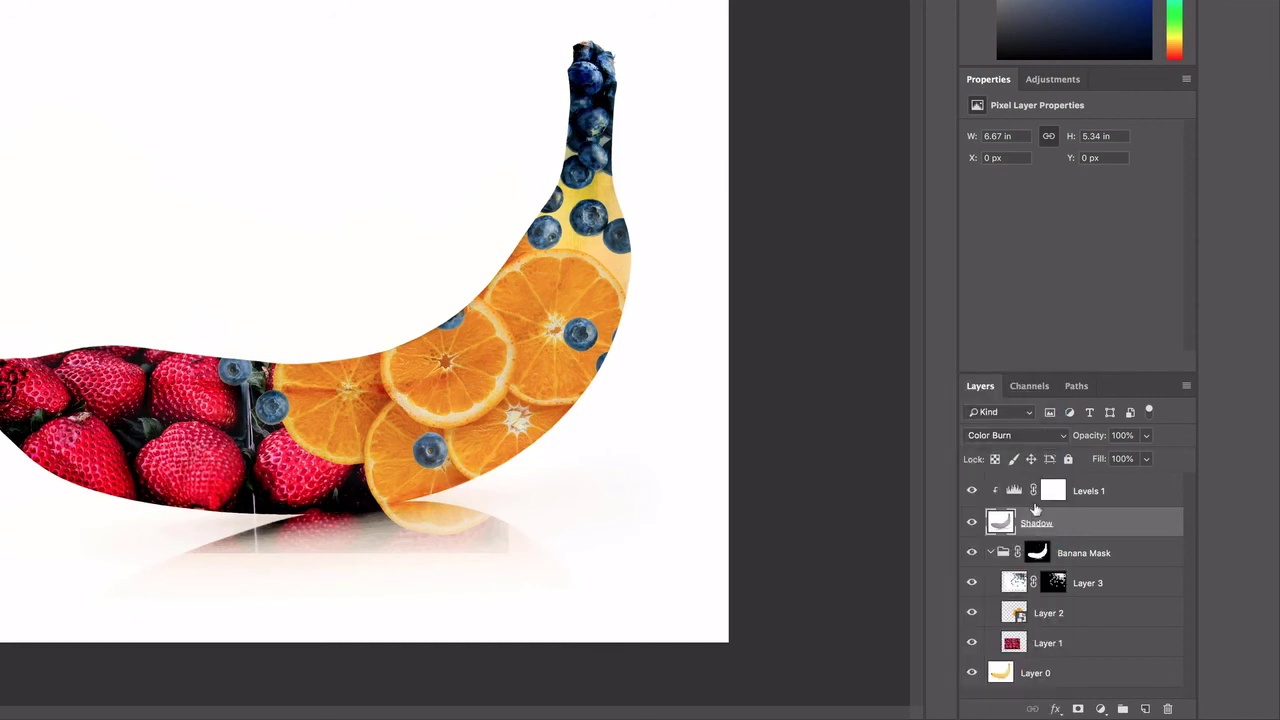
- Try the Linear Burn, Darker Color, Lighten and Color Dodge blend modes on the Shadow layer
{"action": "left_click", "coordinate": [1035, 439]}
{"action": "left_click", "coordinate": [1034, 448]}
{"action": "left_click", "coordinate": [1035, 440]}
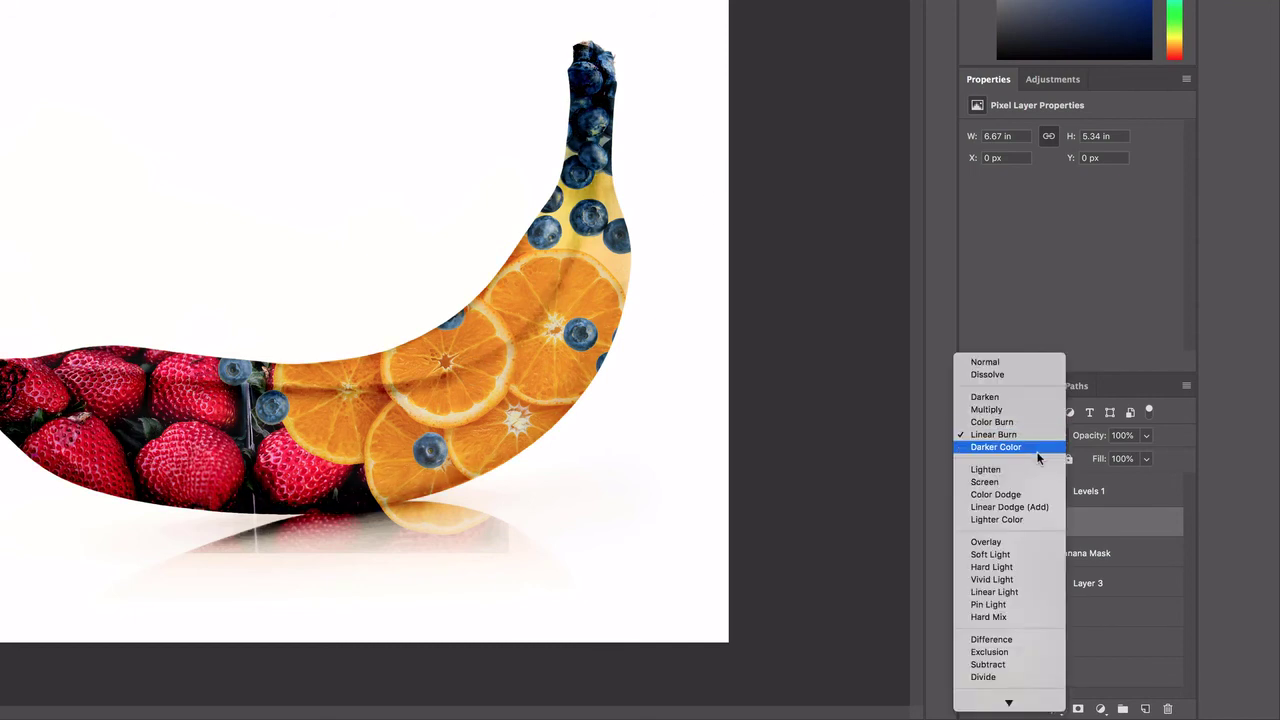
{"action": "left_click", "coordinate": [1021, 446]}
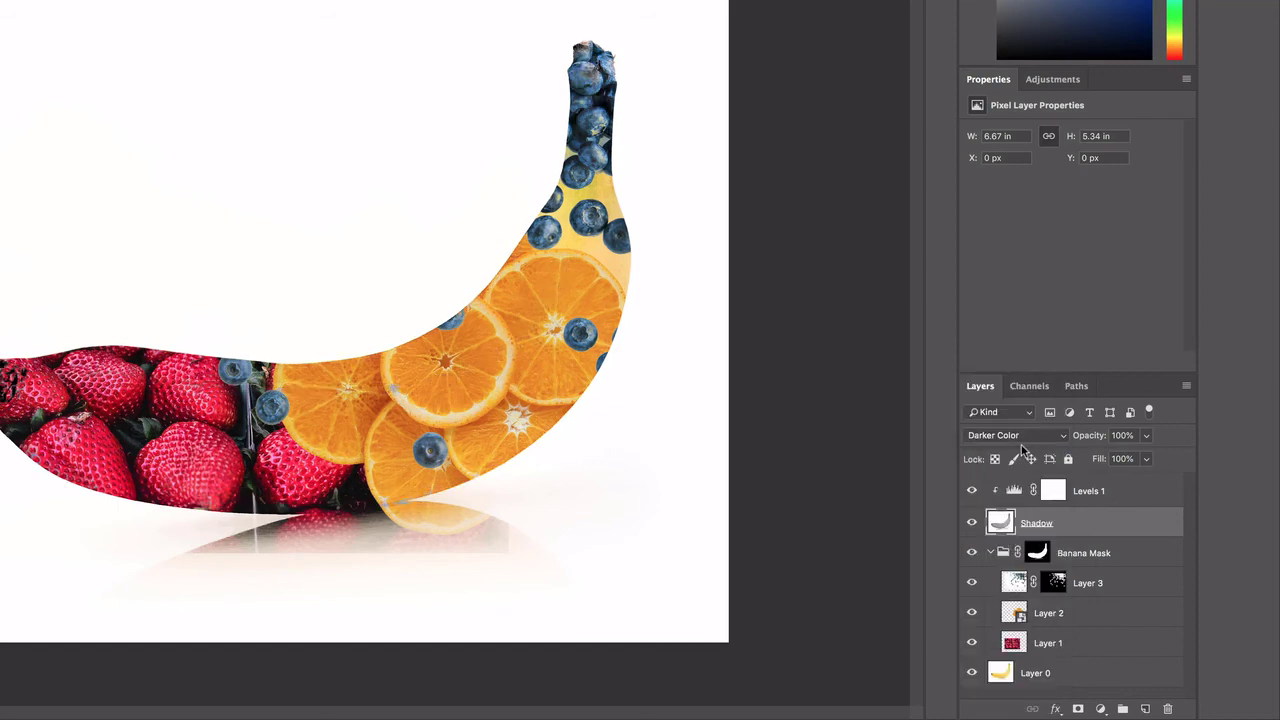
{"action": "left_click", "coordinate": [1040, 432]}
{"action": "left_click", "coordinate": [1022, 455]}
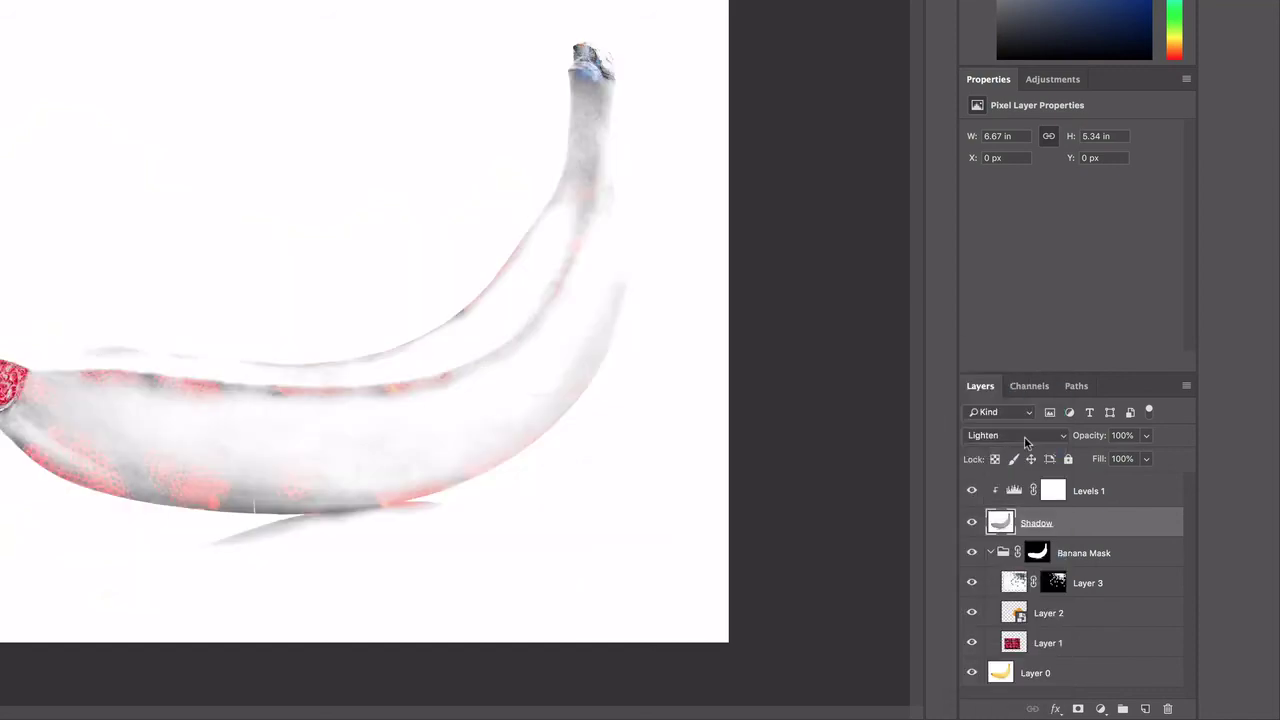
{"action": "left_click", "coordinate": [1024, 436]}
{"action": "left_click", "coordinate": [1024, 458]}
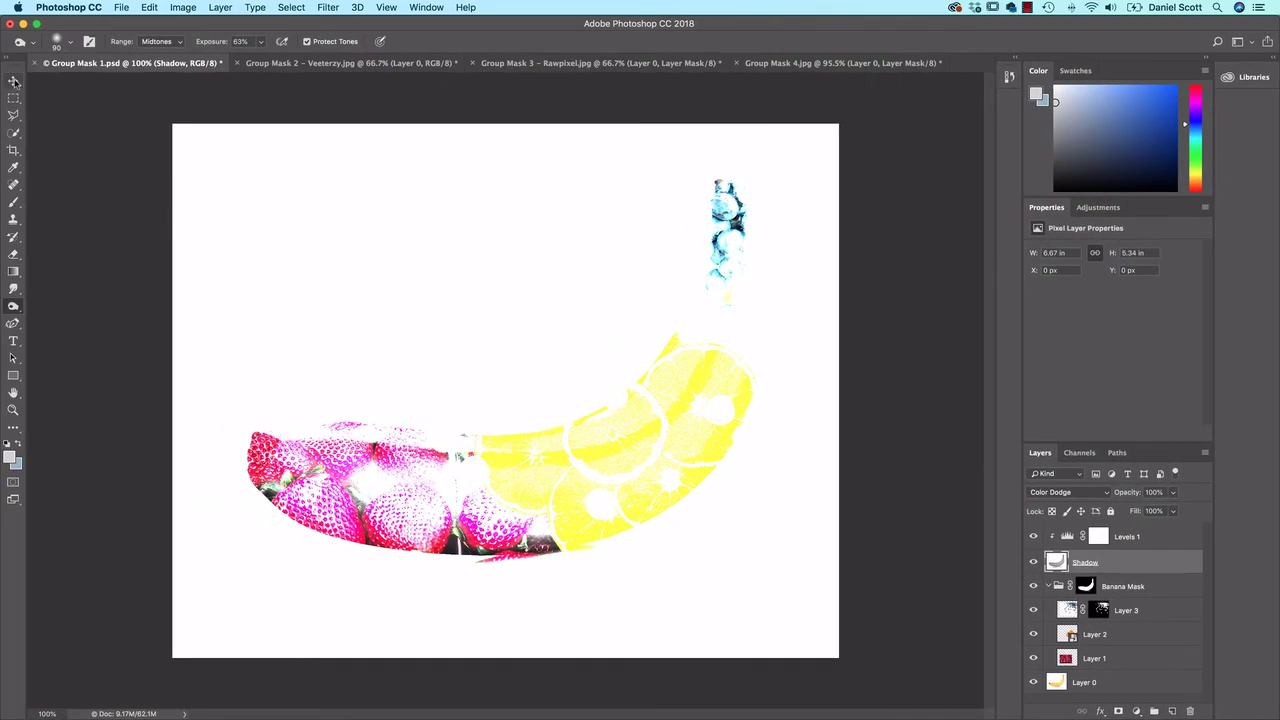
- With the Move tool active, cycle the Shadow layer's blend mode from Color Dodge through the whole list around to Multiply
{"action": "left_click", "coordinate": [14, 80]}
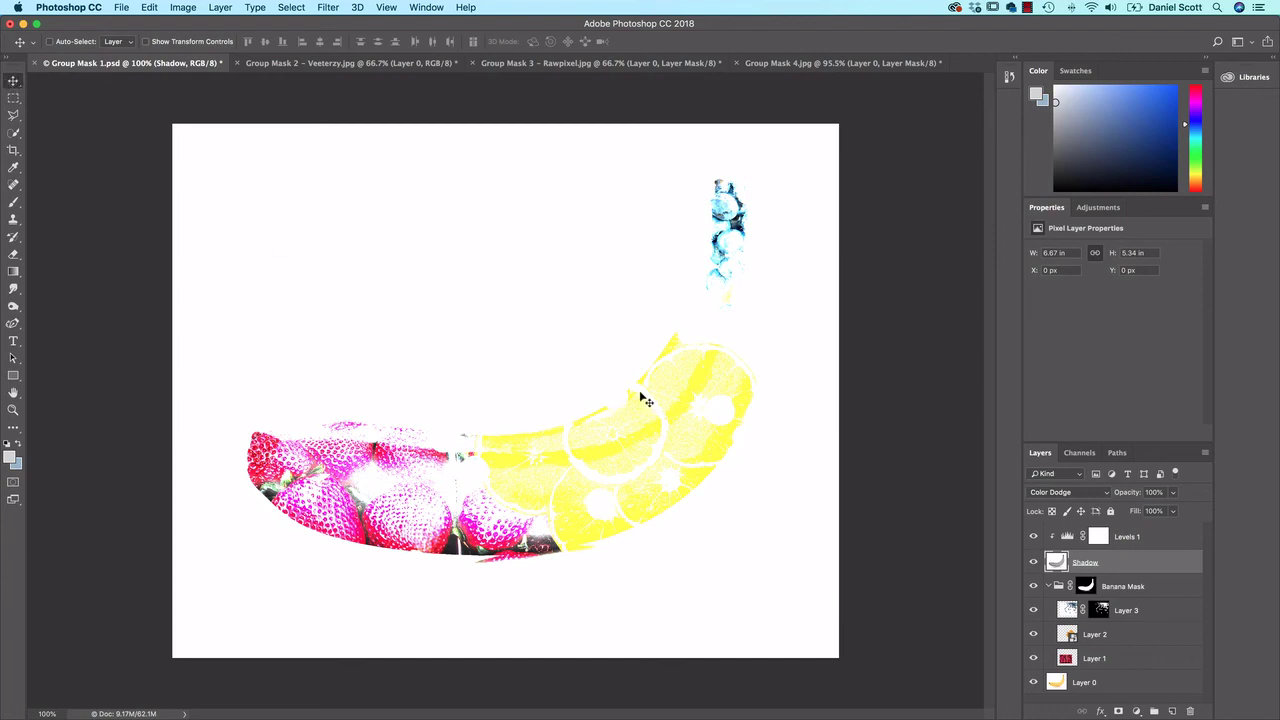
{"action": "key", "text": "shift+plus"}
{"action": "key", "text": "shift+plus"}
{"action": "key", "text": "shift+plus"}
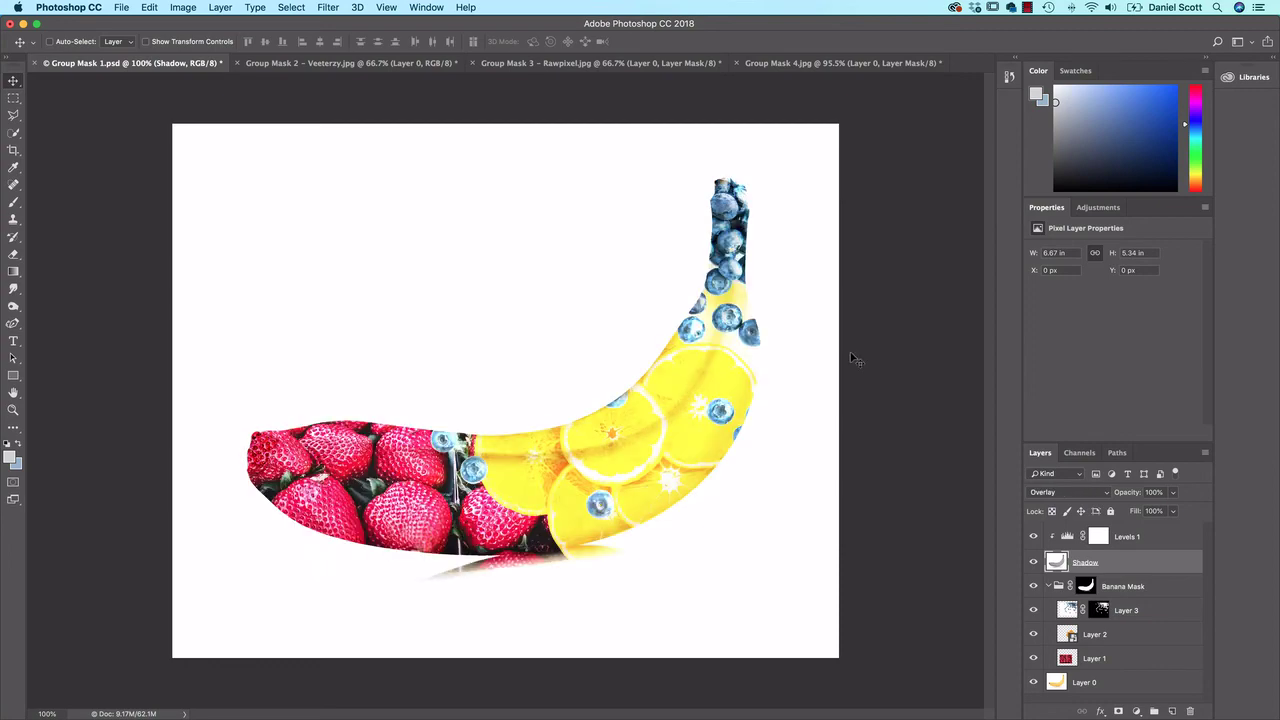
{"action": "key", "text": "shift+plus"}
{"action": "key", "text": "shift+plus"}
{"action": "key", "text": "shift+plus"}
{"action": "key", "text": "shift+plus"}
{"action": "key", "text": "shift+plus"}
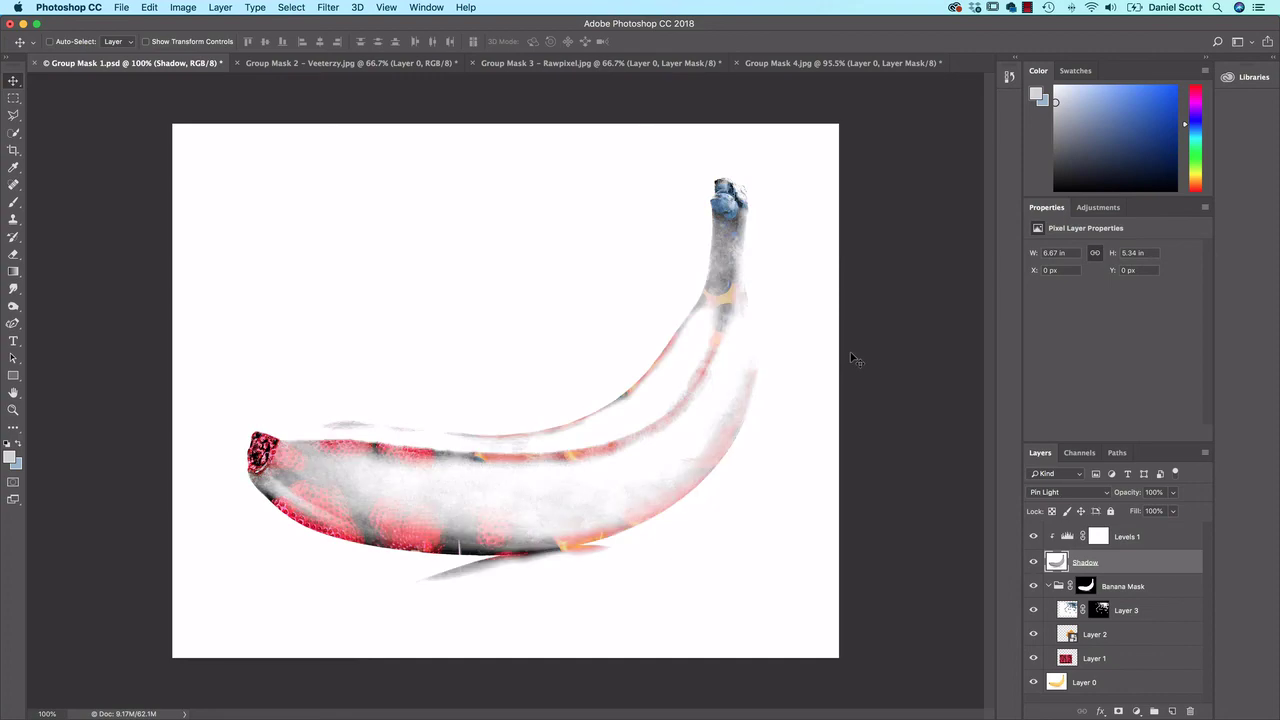
{"action": "key", "text": "shift+plus"}
{"action": "key", "text": "shift+plus"}
{"action": "key", "text": "shift+plus"}
{"action": "key", "text": "shift+plus"}
{"action": "key", "text": "shift+plus"}
{"action": "key", "text": "shift+plus"}
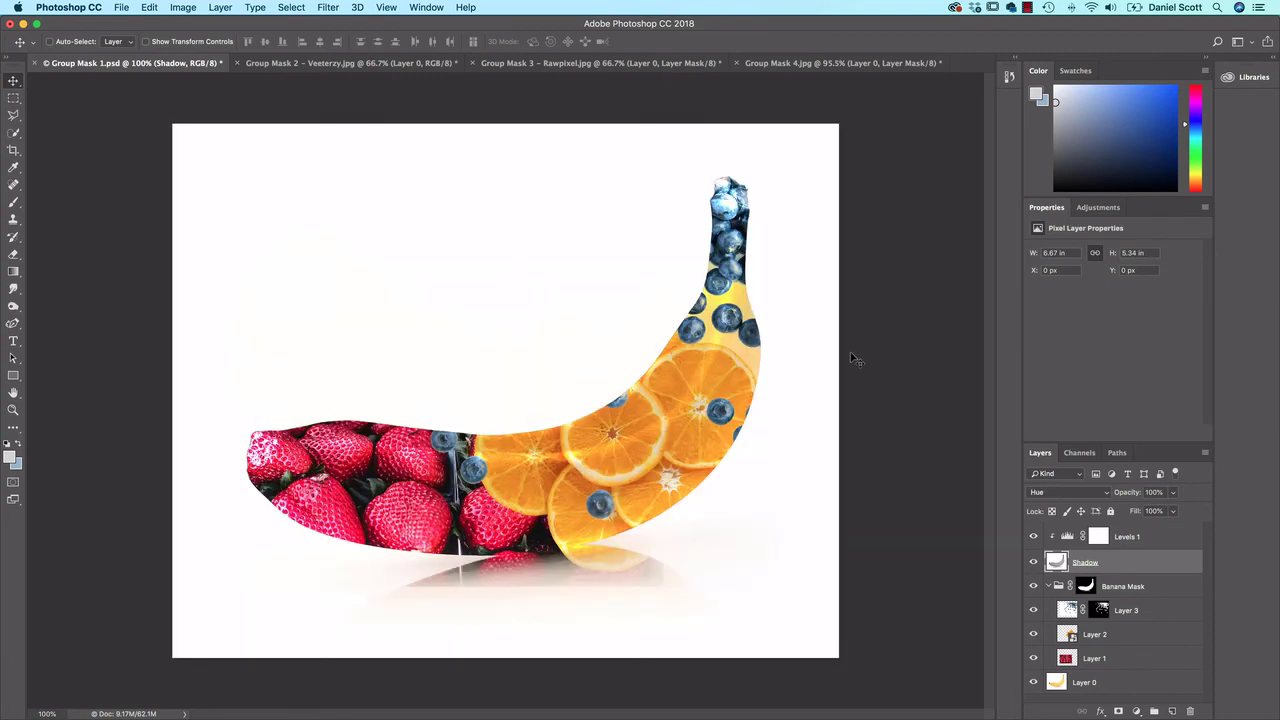
{"action": "key", "text": "shift+plus"}
{"action": "key", "text": "shift+plus"}
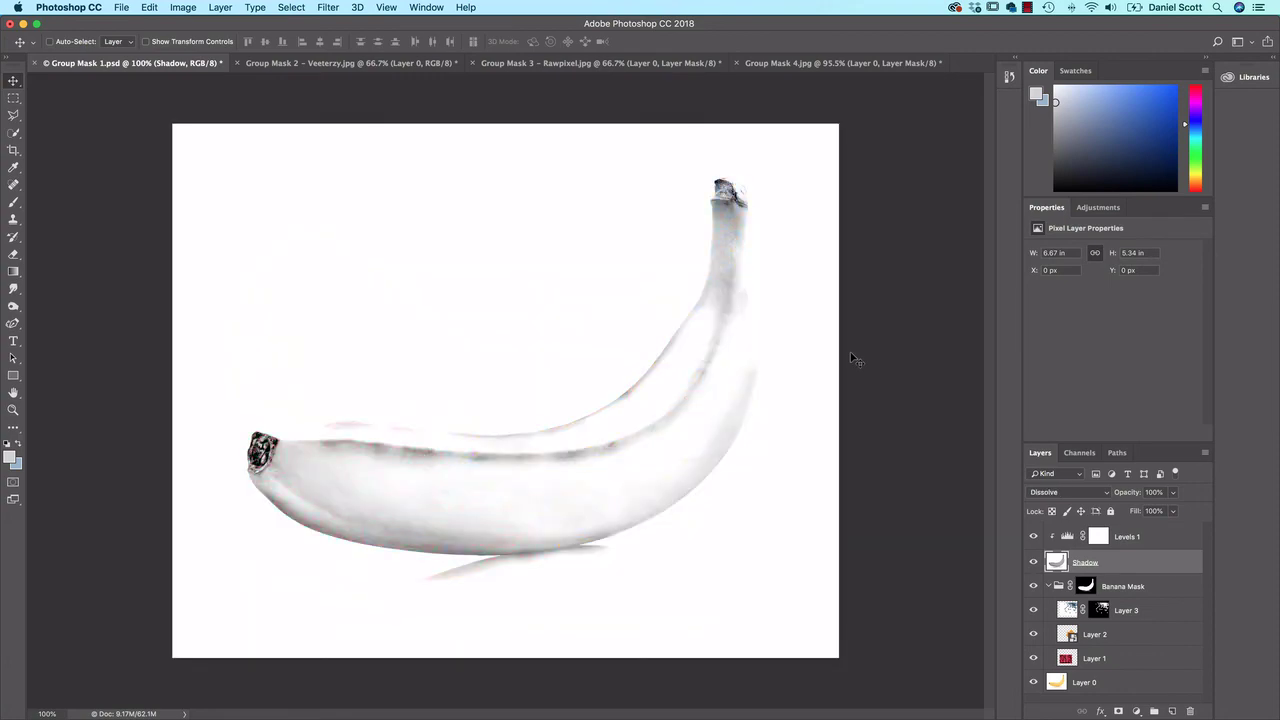
{"action": "key", "text": "shift+plus"}
{"action": "key", "text": "shift+plus"}
{"action": "key", "text": "shift+plus"}
{"action": "key", "text": "shift+minus"}
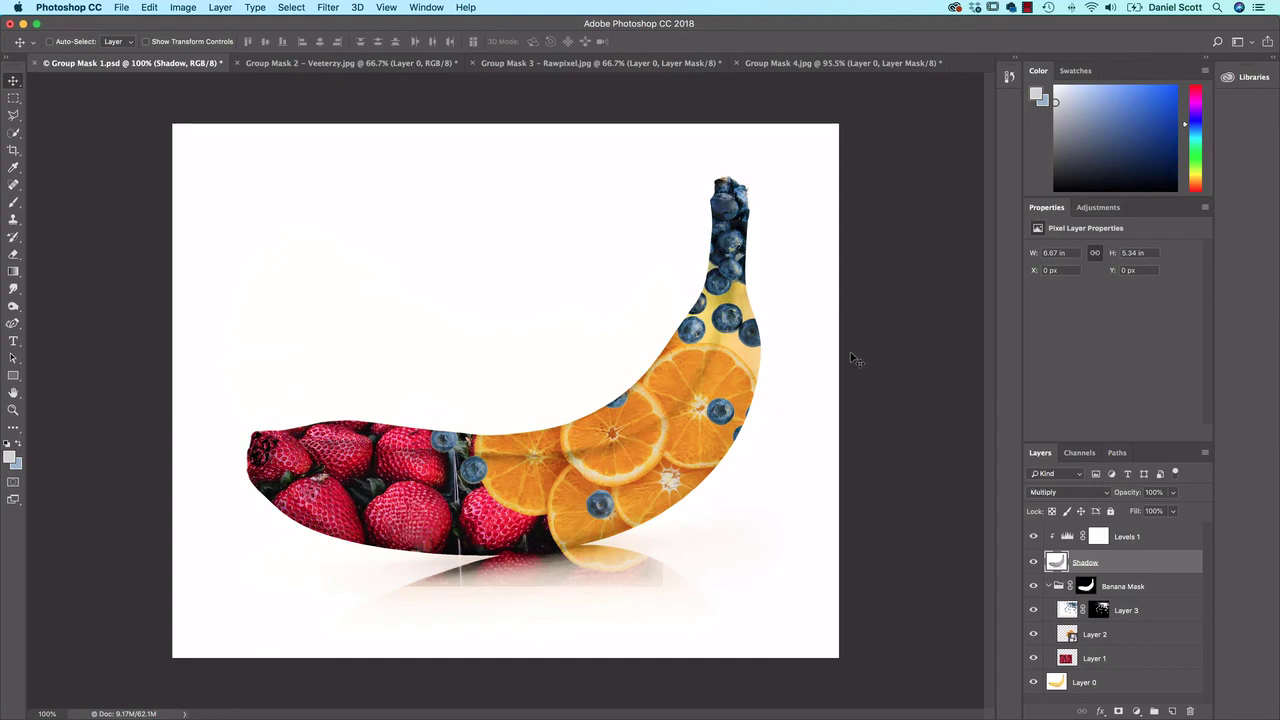
- Try the Shadow layer's blend modes from Multiply through Linear Burn and on to Linear Dodge (Add)
{"action": "key", "text": "shift+plus"}
{"action": "key", "text": "shift+plus"}
{"action": "key", "text": "shift+plus"}
{"action": "key", "text": "shift+minus"}
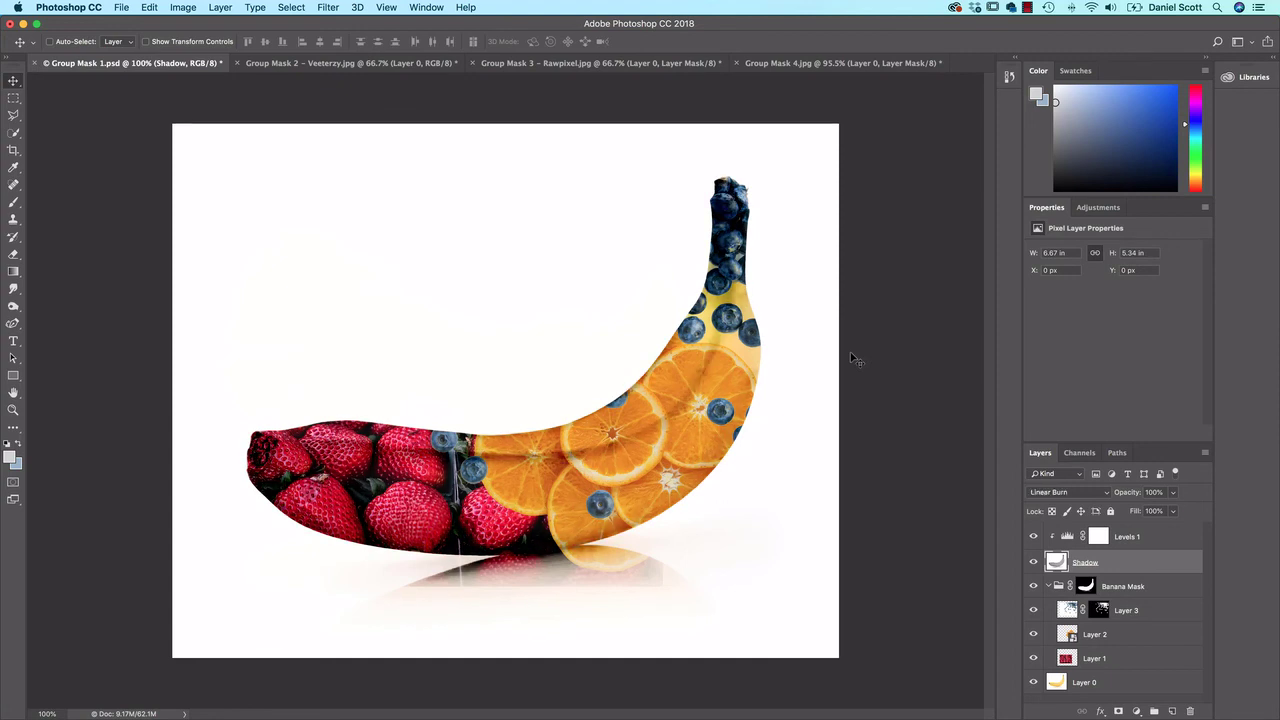
{"action": "key", "text": "shift+plus"}
{"action": "key", "text": "shift+plus"}
{"action": "key", "text": "shift+plus"}
{"action": "key", "text": "shift+plus"}
{"action": "key", "text": "shift+plus"}
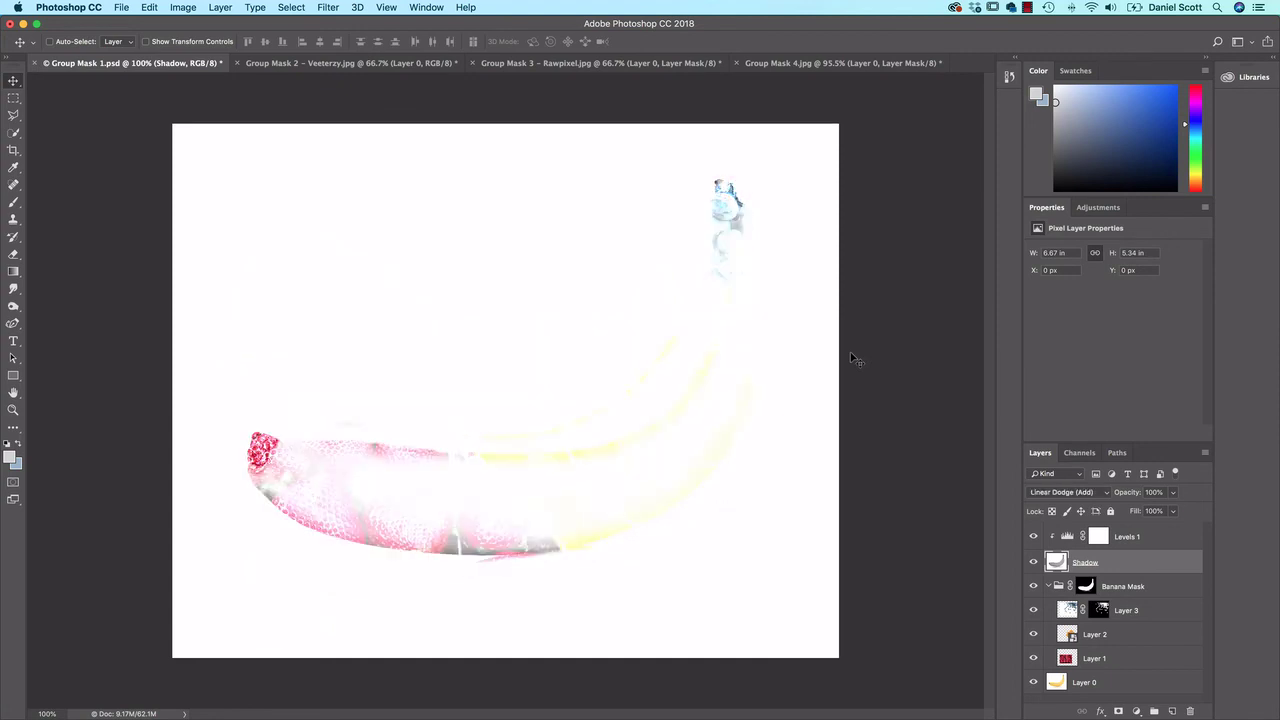
- Step the Shadow layer's blend mode onward from Linear Dodge (Add) to Hard Mix
{"action": "key", "text": "shift+plus"}
{"action": "key", "text": "shift+plus"}
{"action": "key", "text": "shift+plus"}
{"action": "key", "text": "shift+plus"}
{"action": "key", "text": "shift+plus"}
{"action": "key", "text": "shift+plus"}
{"action": "key", "text": "shift+plus"}
{"action": "key", "text": "shift+plus"}
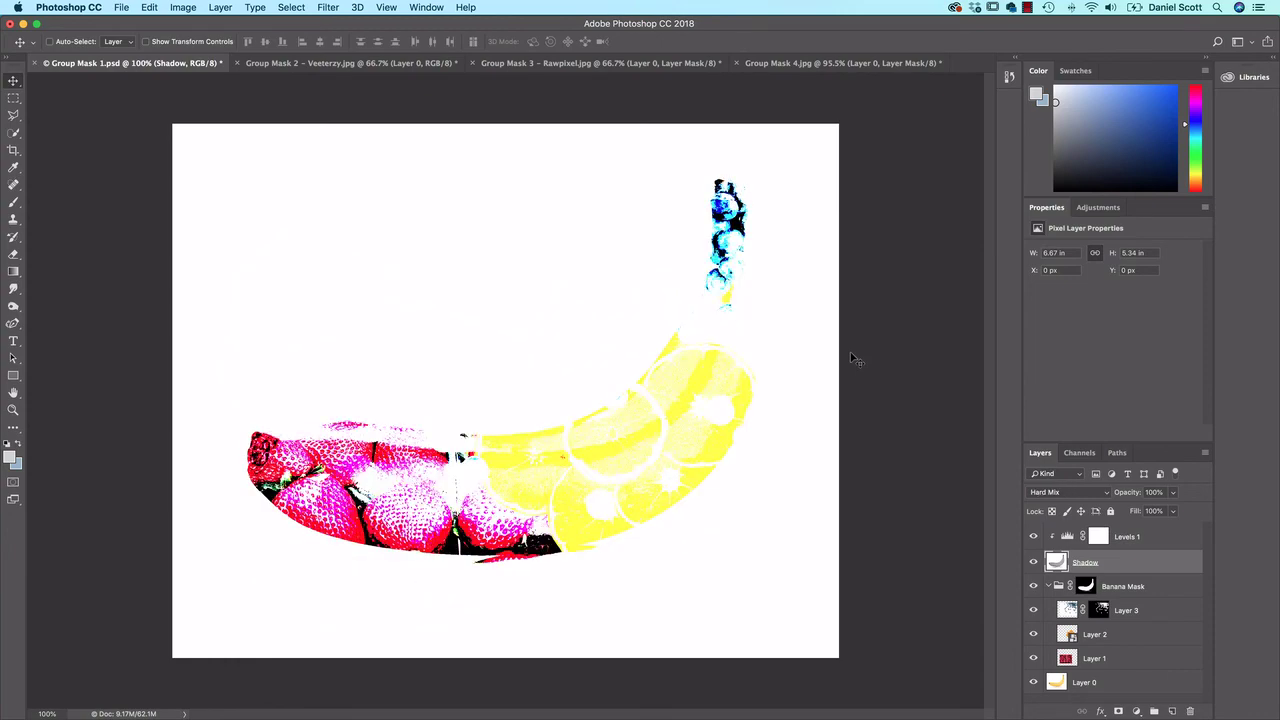
- Preview the remaining blend modes on the Shadow layer, including Divide and Color, and settle on Linear Burn
{"action": "key", "text": "shift+plus"}
{"action": "key", "text": "shift+plus"}
{"action": "key", "text": "shift+plus"}
{"action": "key", "text": "shift+plus"}
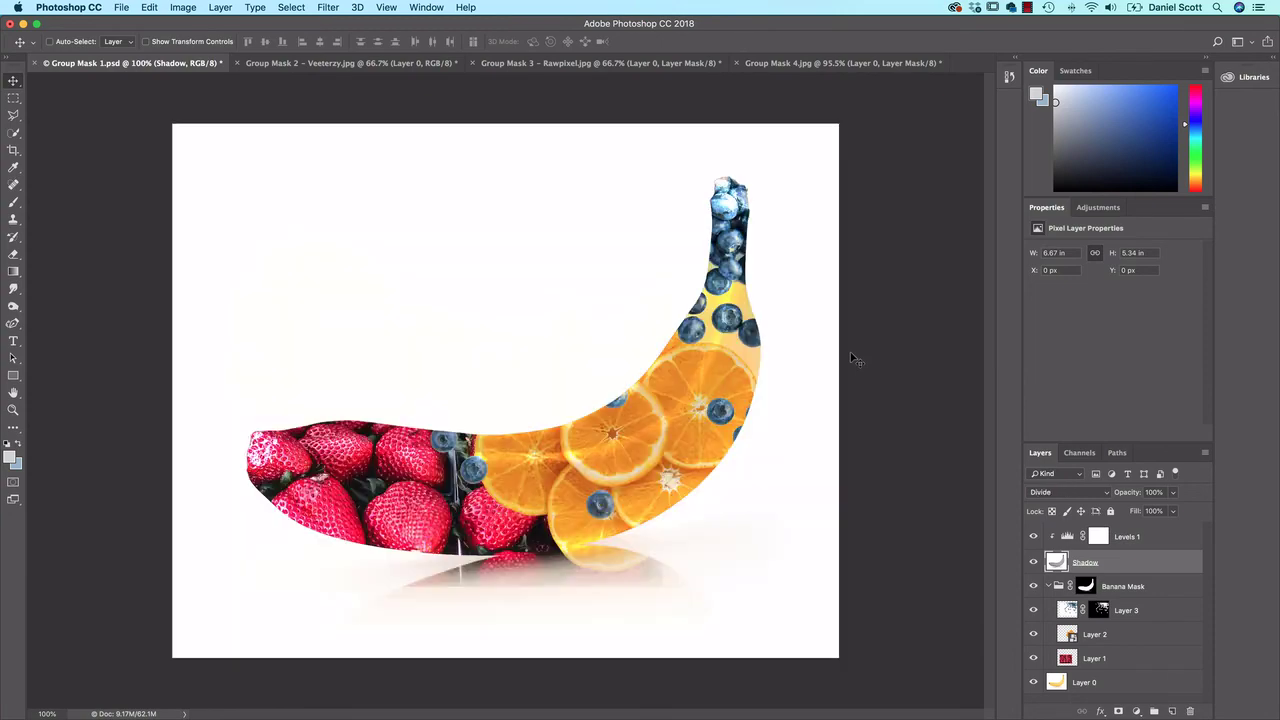
{"action": "key", "text": "shift+plus"}
{"action": "key", "text": "shift+plus"}
{"action": "key", "text": "shift+plus"}
{"action": "key", "text": "shift+plus"}
{"action": "key", "text": "shift+minus"}
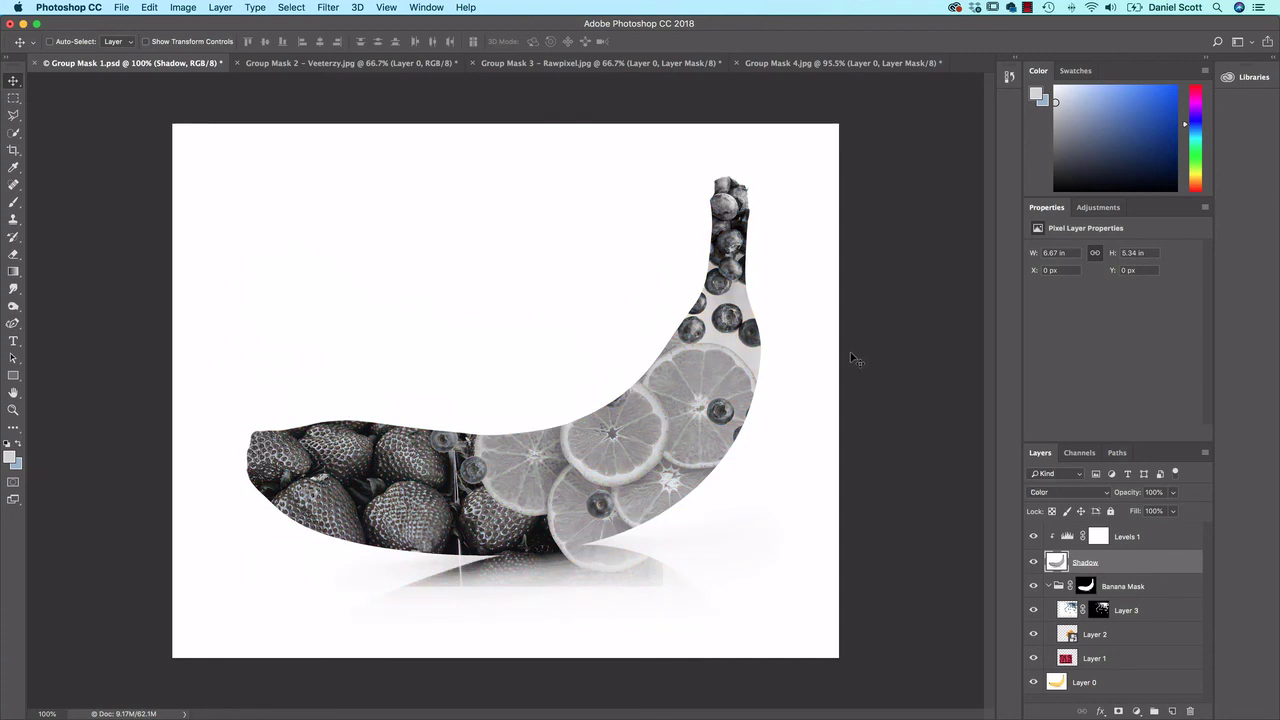
{"action": "key", "text": "shift+plus"}
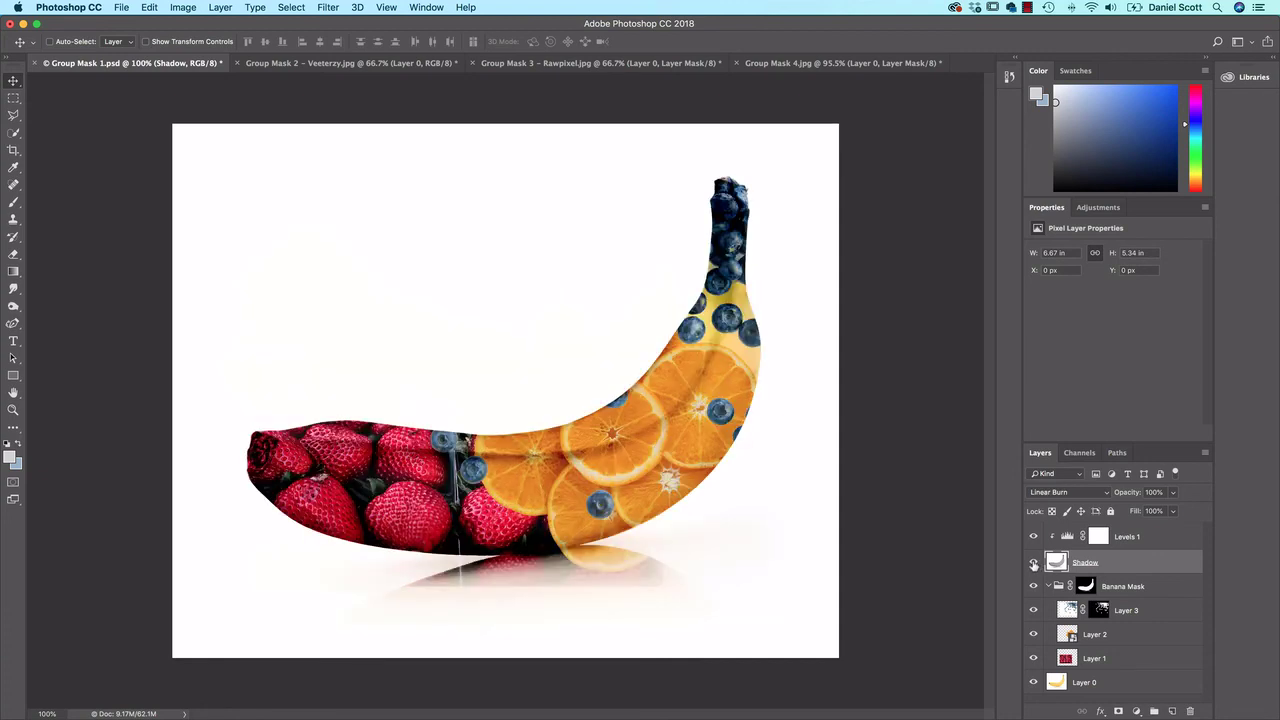
- Toggle the Shadow layer's visibility off and on to compare the banana with and without shading, leaving it visible
{"action": "left_click", "coordinate": [1033, 563]}
{"action": "left_click", "coordinate": [1033, 563]}
{"action": "left_click", "coordinate": [1033, 563]}
{"action": "left_click", "coordinate": [1033, 563]}
{"action": "left_click", "coordinate": [1034, 564]}
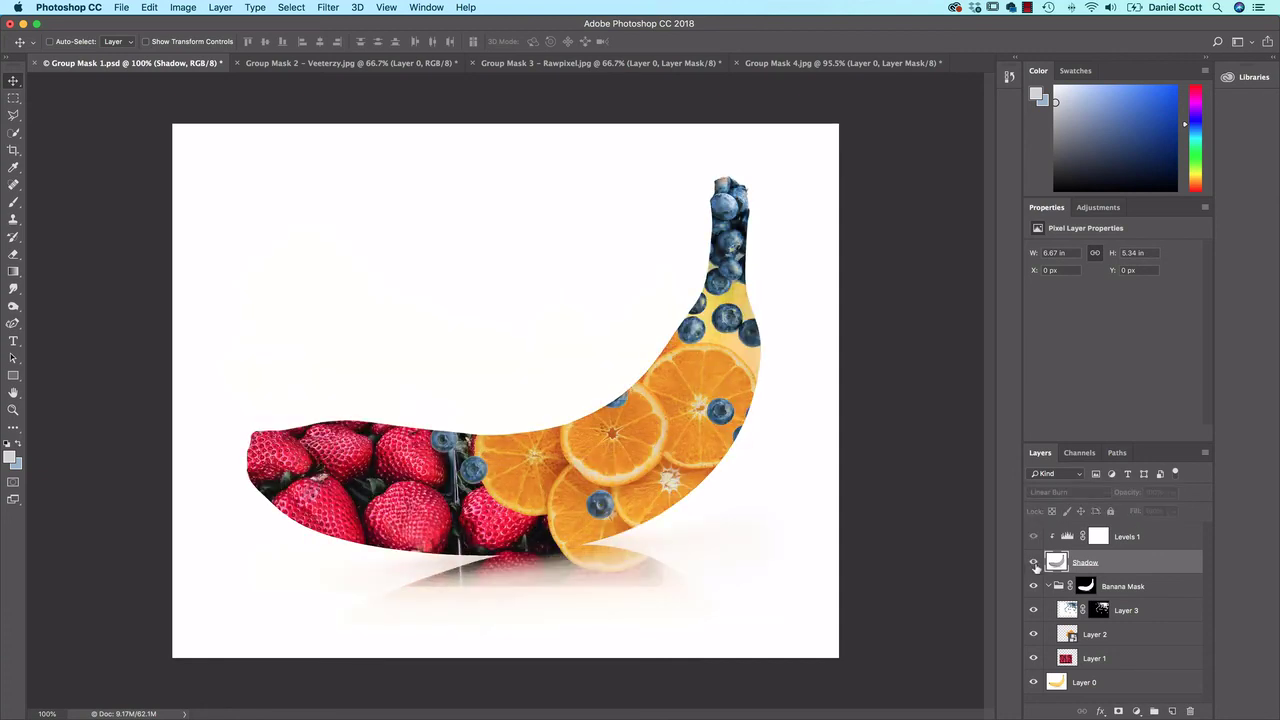
{"action": "left_click", "coordinate": [1034, 564]}
{"action": "left_click", "coordinate": [1033, 563]}
{"action": "left_click", "coordinate": [1033, 563]}
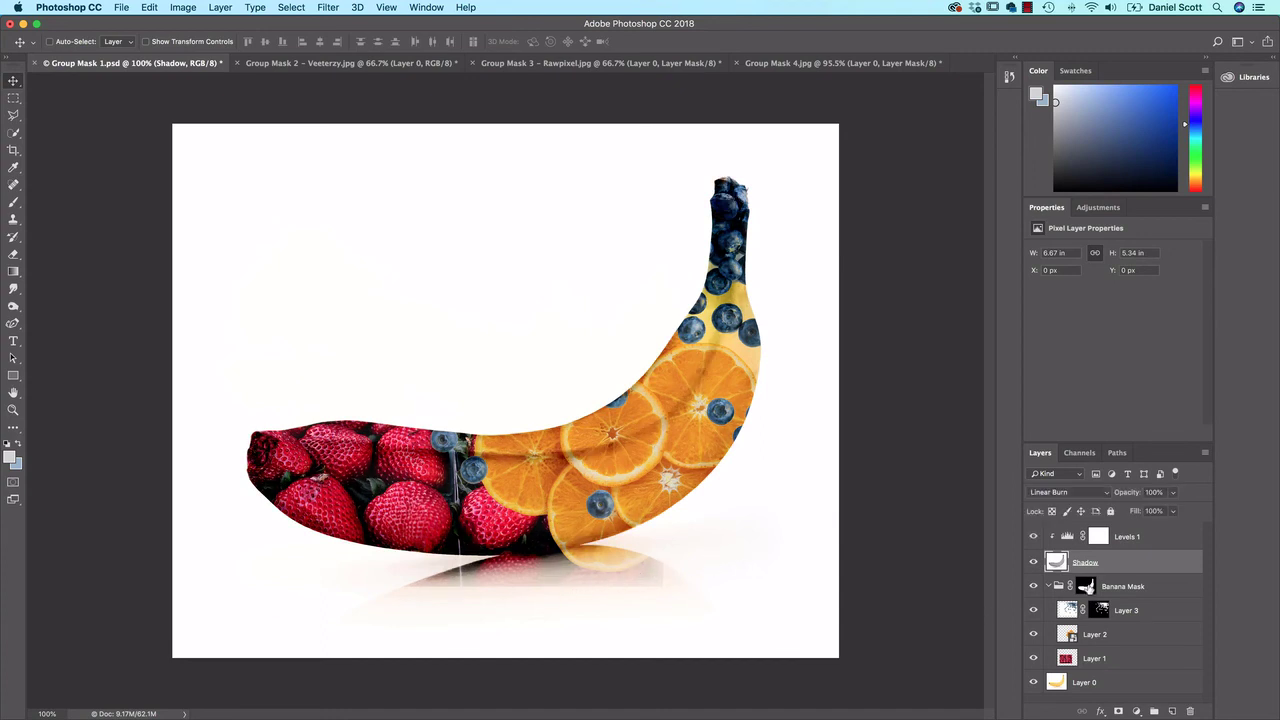
- Paint black on the Banana Mask group's layer mask with a 303 px brush to fade the fruit reflection beneath the banana
{"action": "left_click", "coordinate": [1088, 588]}
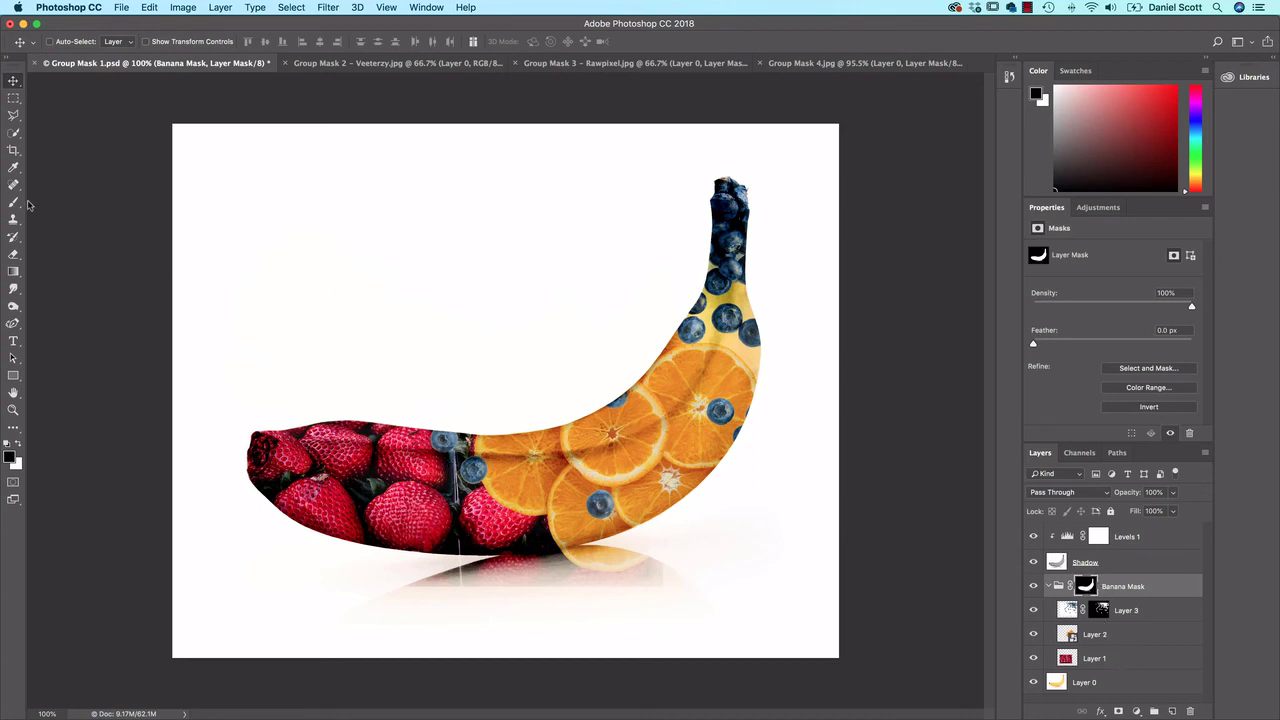
{"action": "left_click", "coordinate": [14, 203]}
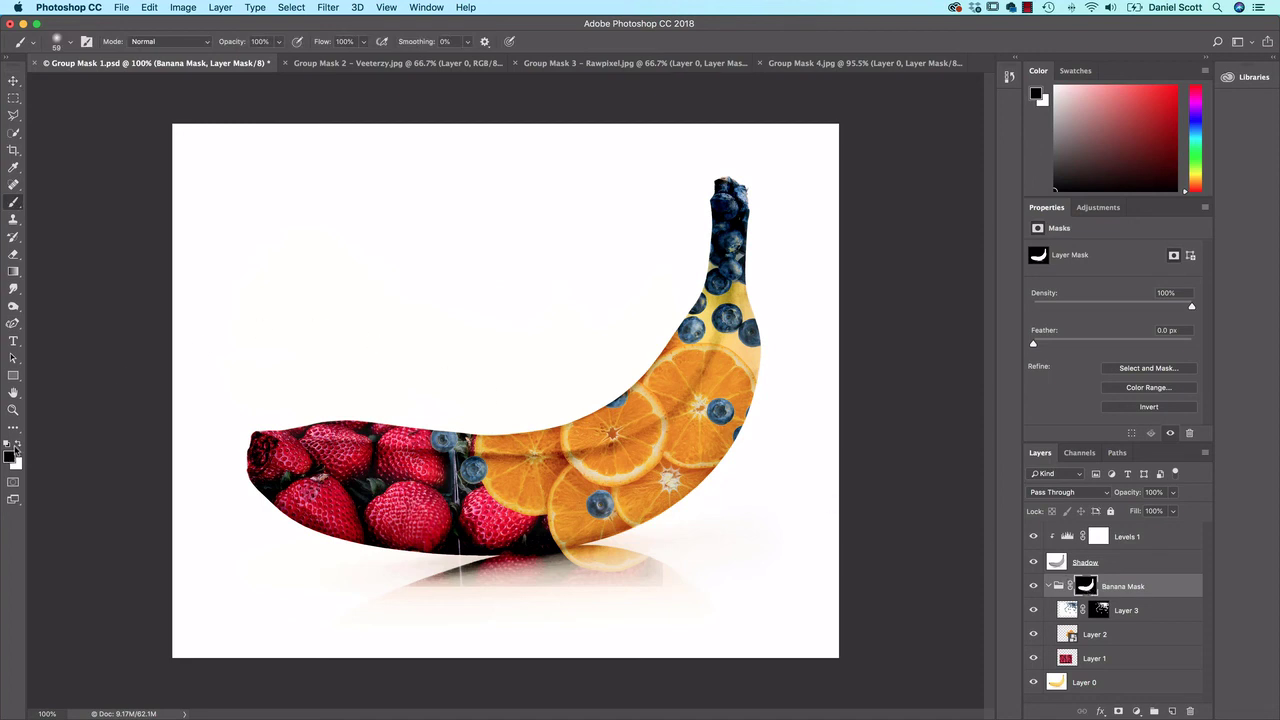
{"action": "mouse_move", "coordinate": [641, 582]}
{"action": "left_mouse_down"}
{"action": "mouse_move", "coordinate": [571, 582]}
{"action": "mouse_move", "coordinate": [680, 590]}
{"action": "mouse_move", "coordinate": [633, 387]}
{"action": "left_mouse_up"}
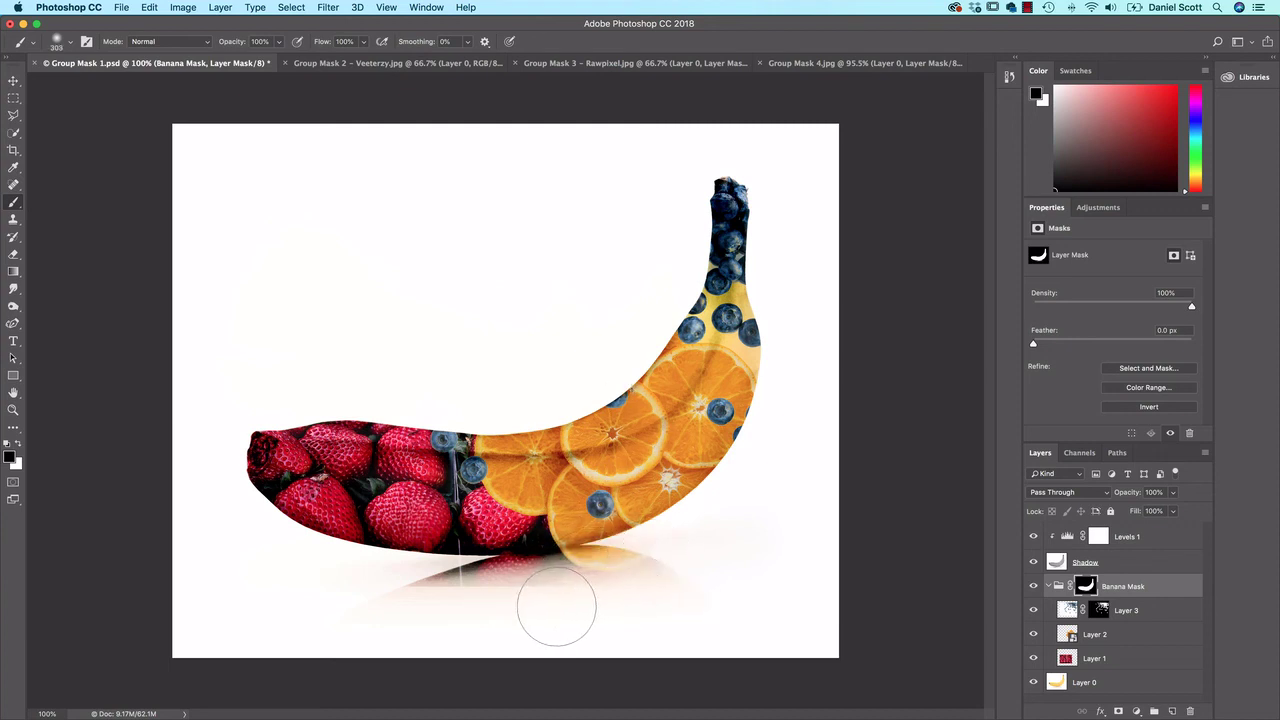
{"action": "mouse_move", "coordinate": [557, 607]}
{"action": "left_mouse_down"}
{"action": "mouse_move", "coordinate": [425, 613]}
{"action": "mouse_move", "coordinate": [634, 618]}
{"action": "mouse_move", "coordinate": [584, 621]}
{"action": "mouse_move", "coordinate": [653, 599]}
{"action": "left_mouse_up"}
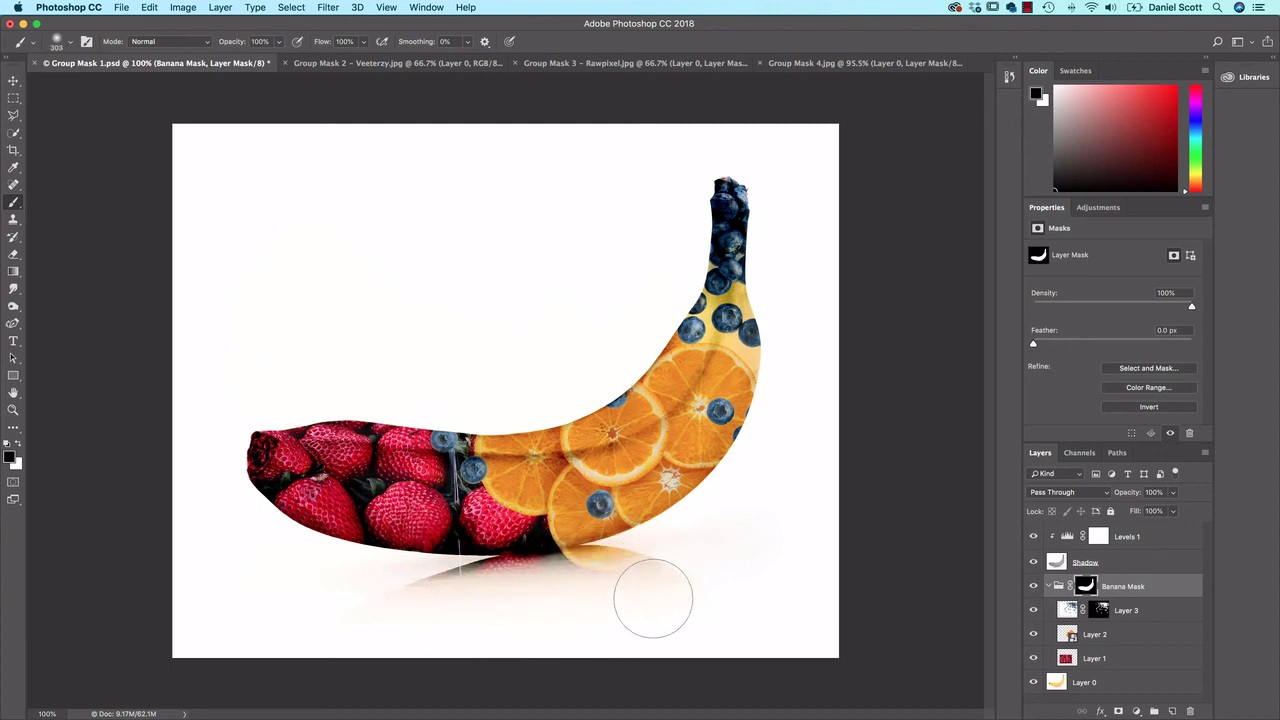